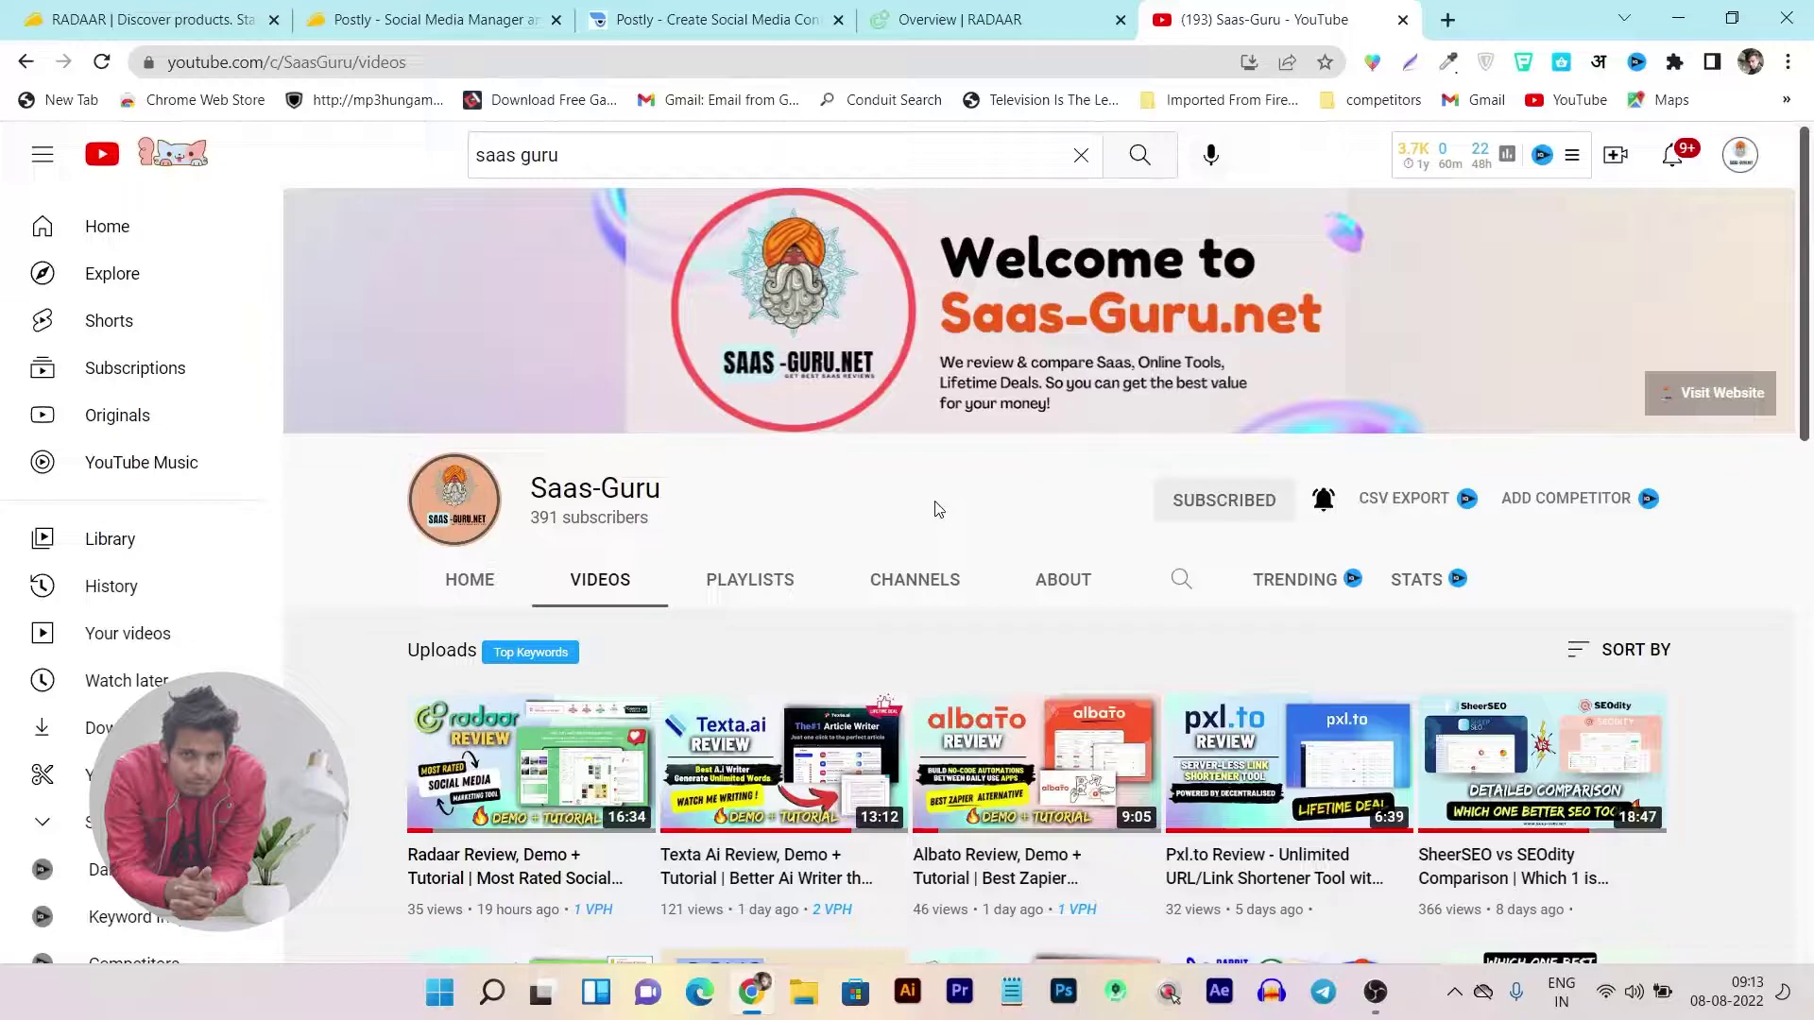
# Glance at the RADAAR dashboard and the Saas-Guru YouTube channel, then bring up Postly's home dashboard.
pyautogui.moveTo(475, 765)
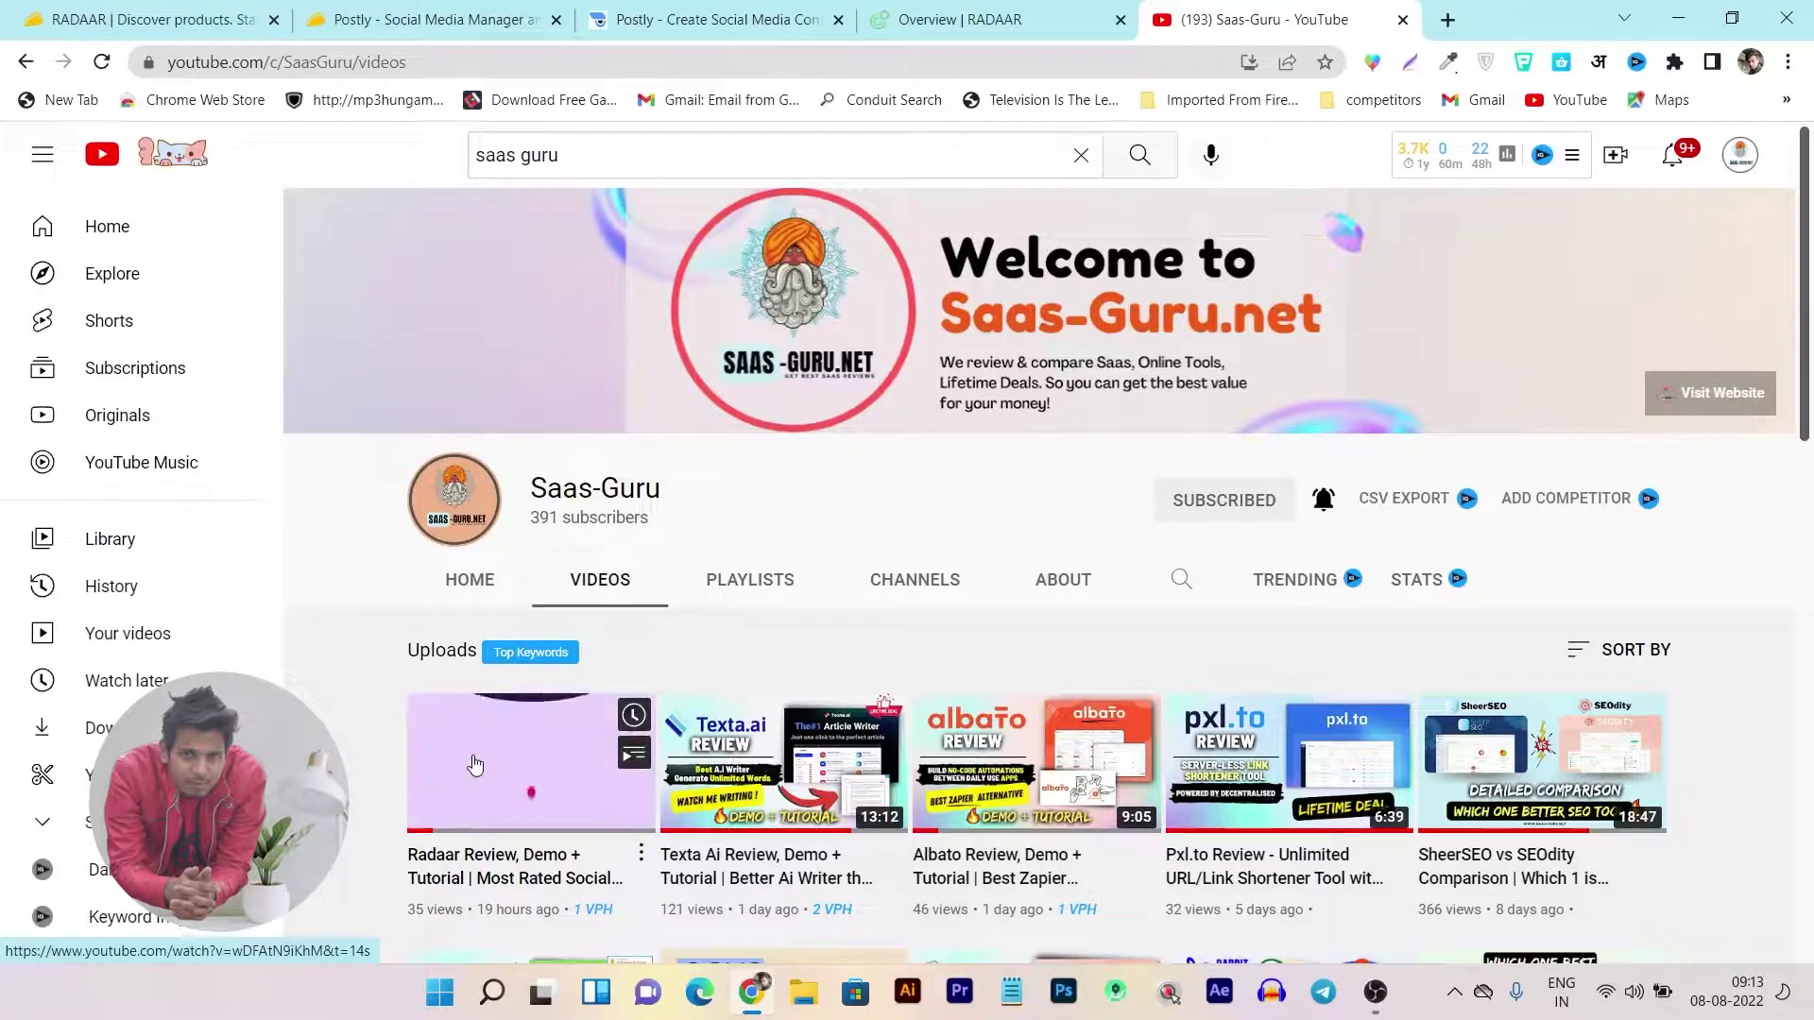
pyautogui.click(968, 20)
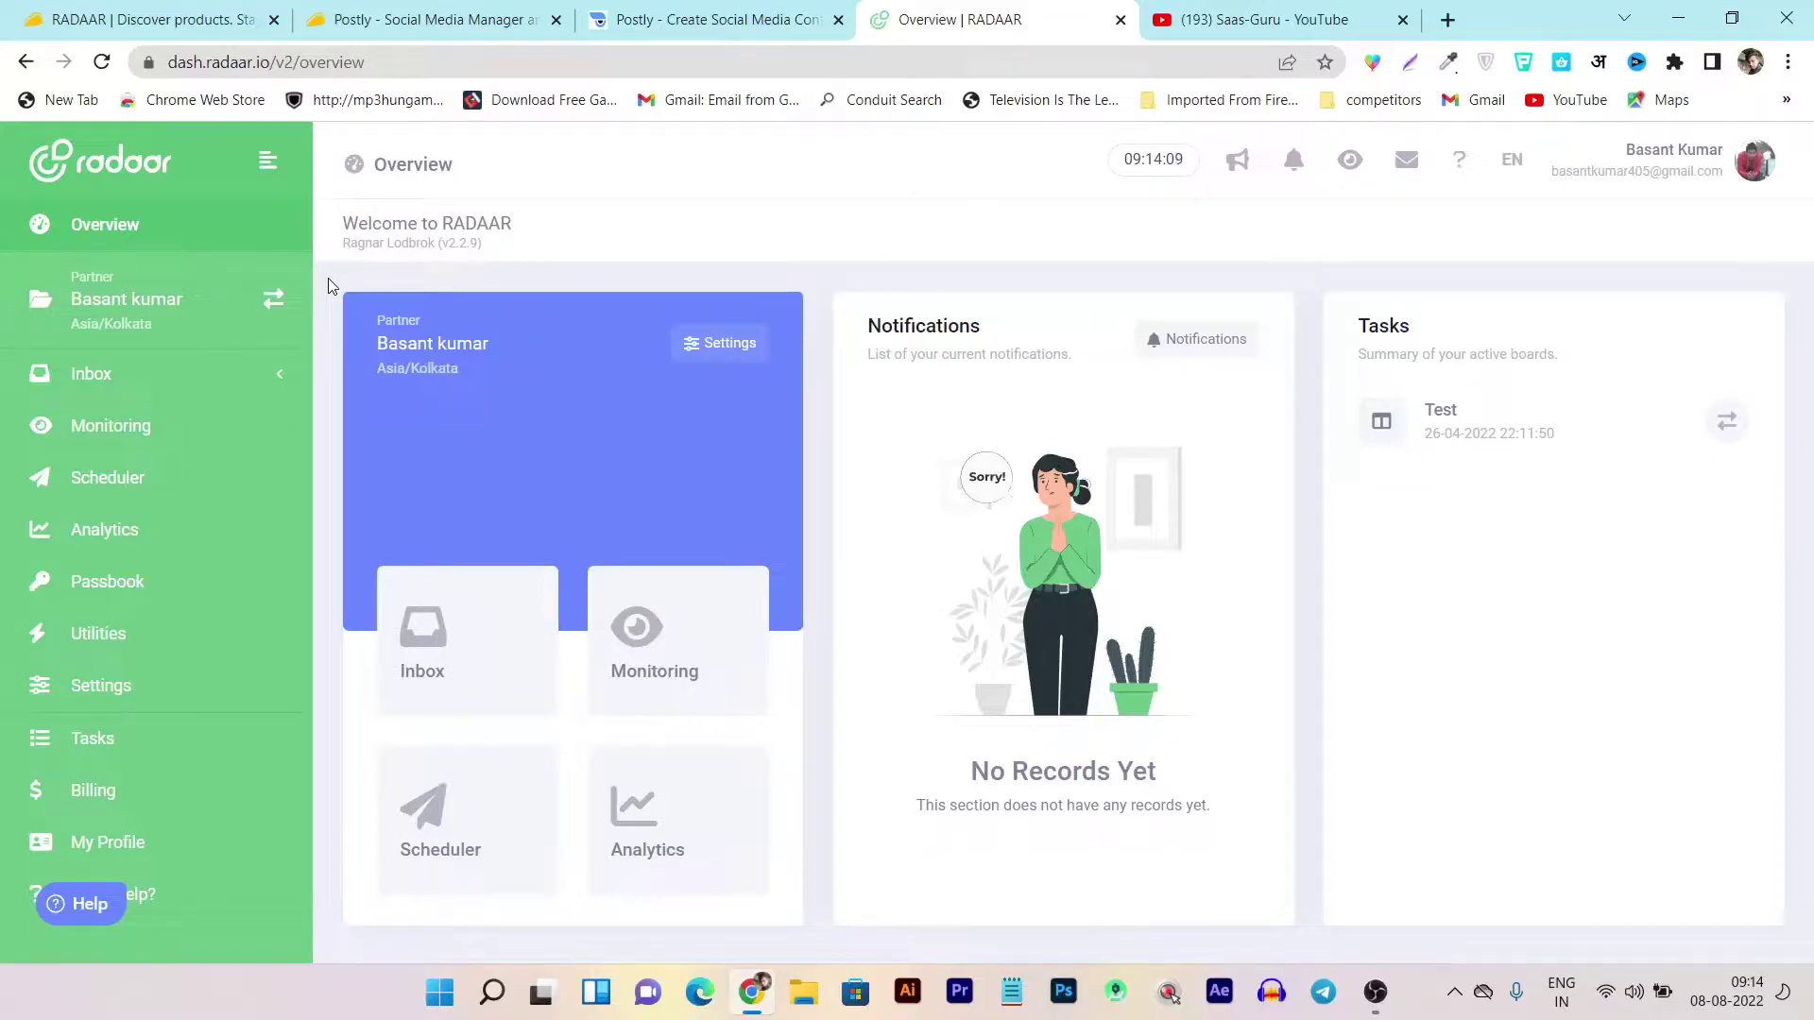
pyautogui.click(1169, 8)
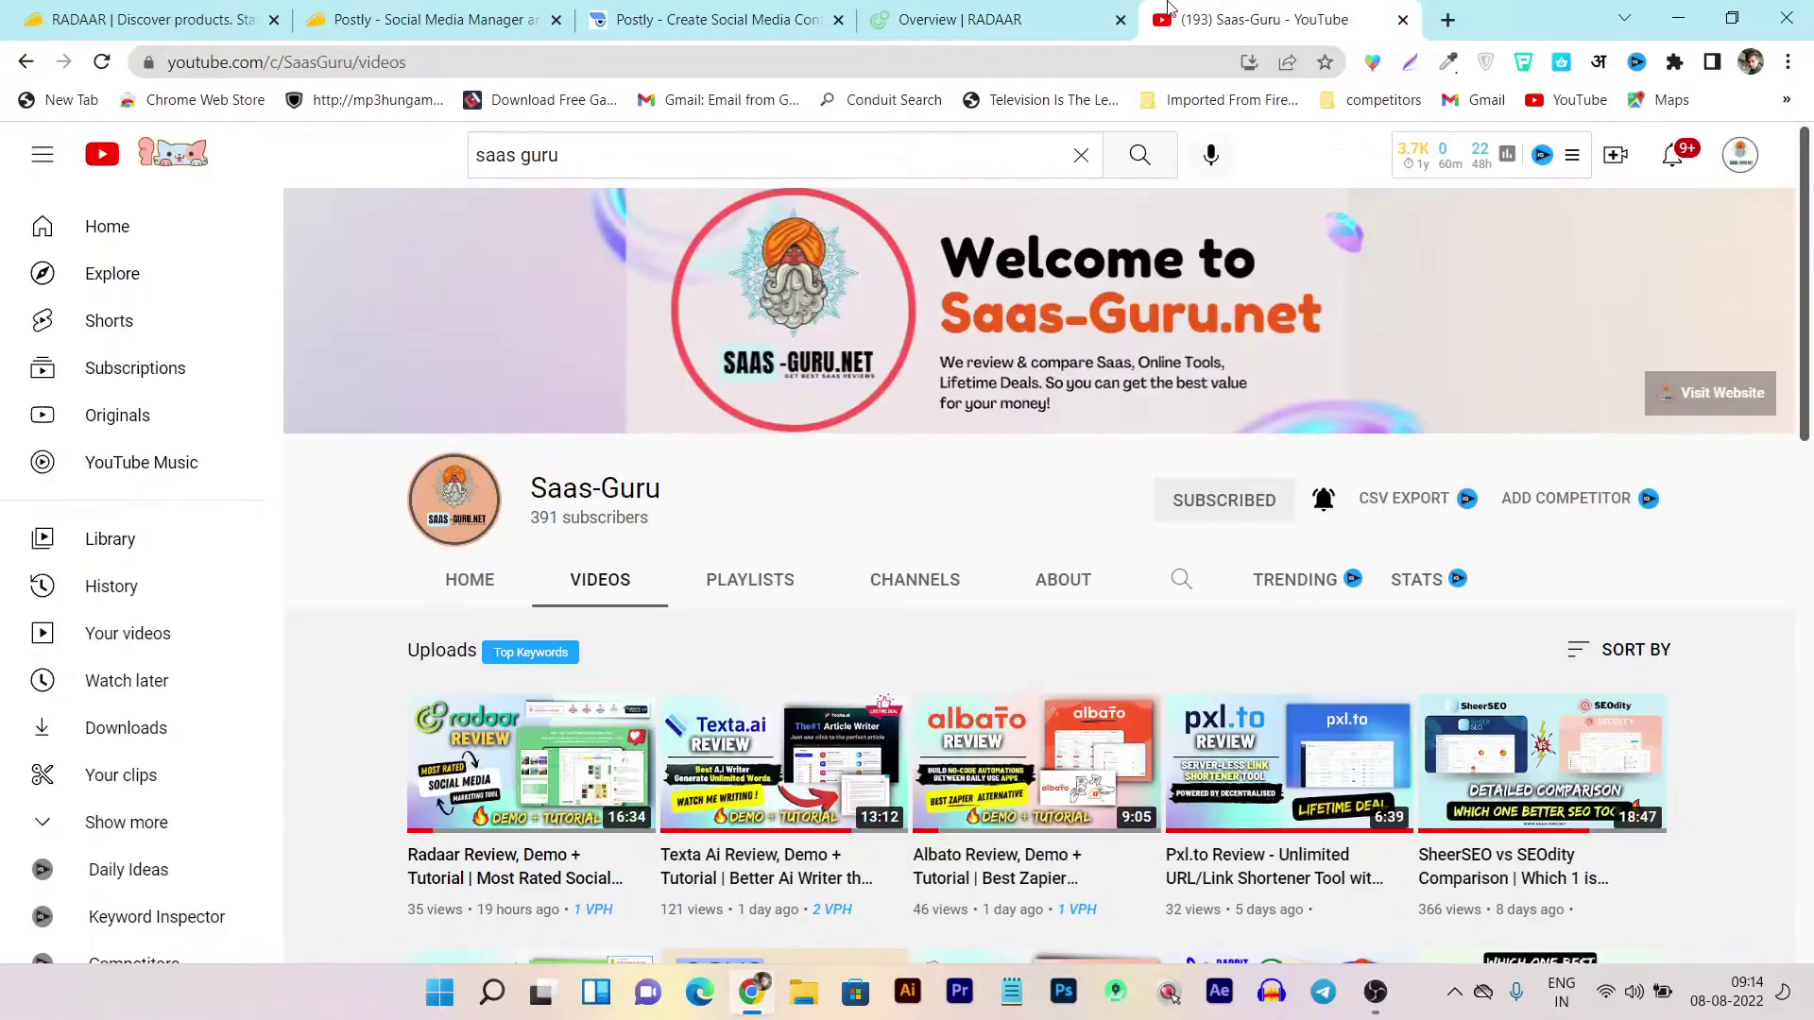
pyautogui.click(700, 19)
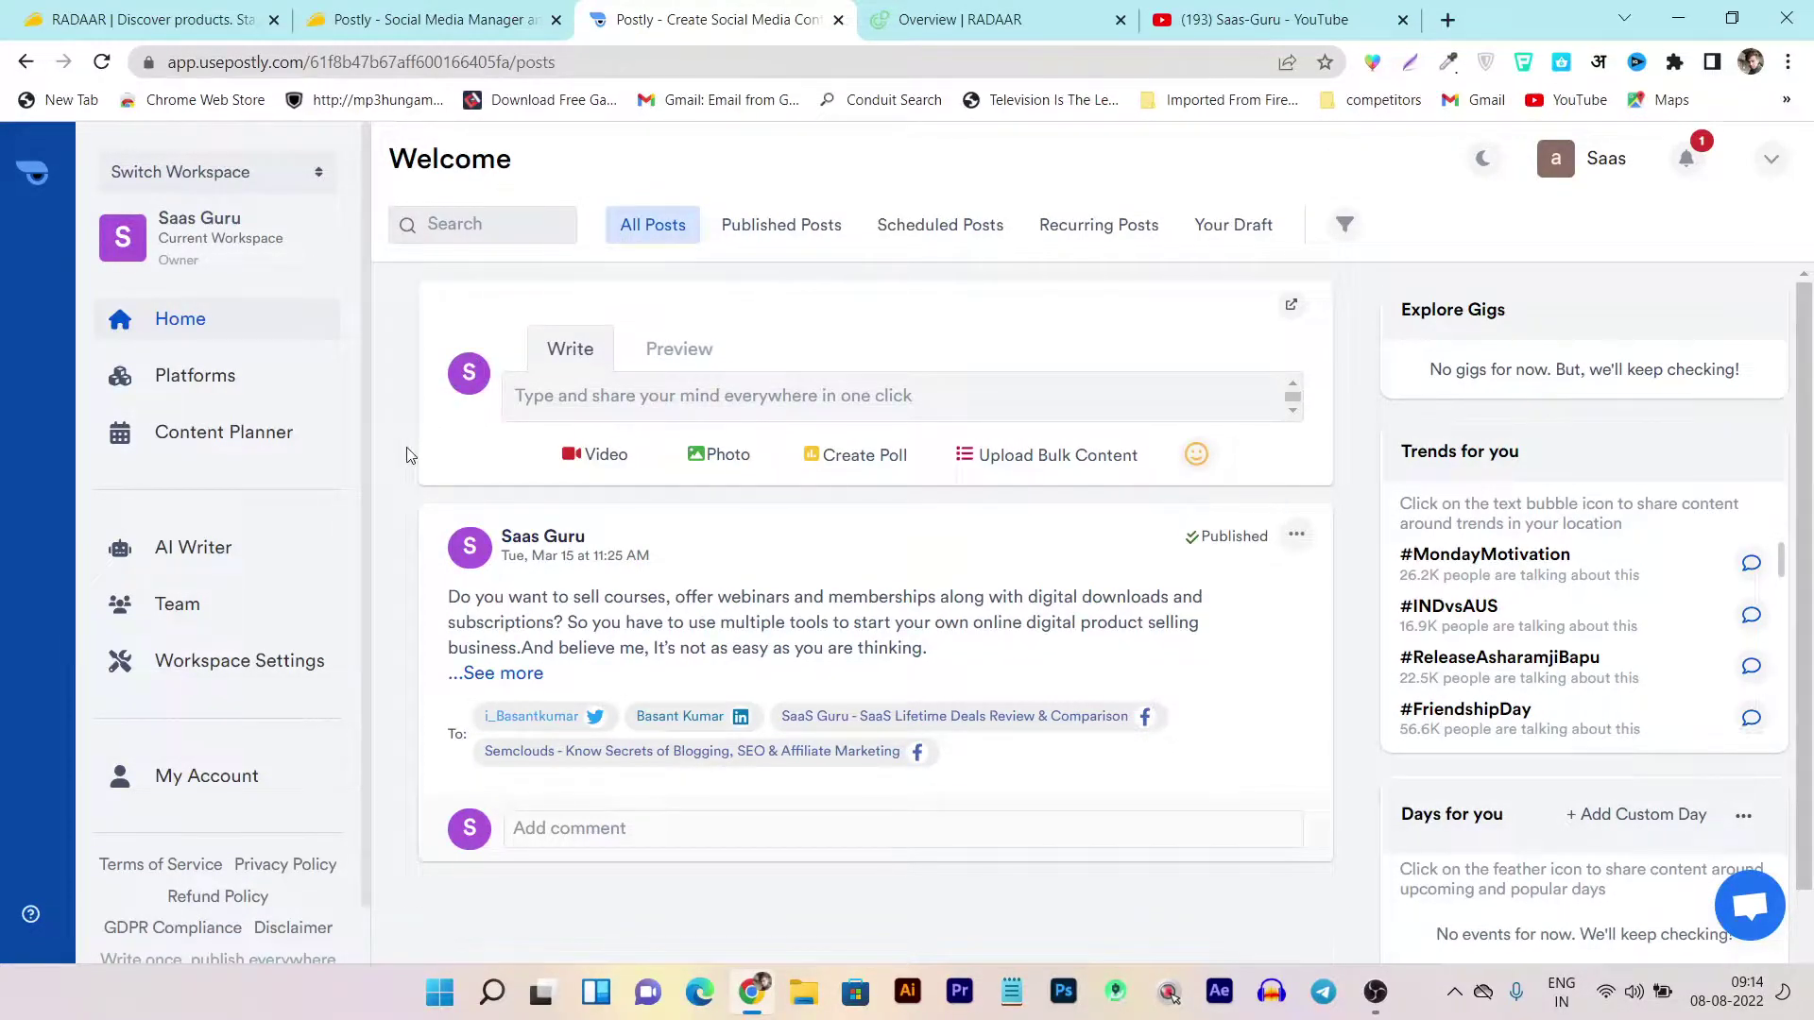
# Browse the Postly feed and the RADAAR overview, then go to AppSumo's $59 RADAAR deal page.
pyautogui.scroll(-2, 406, 453)
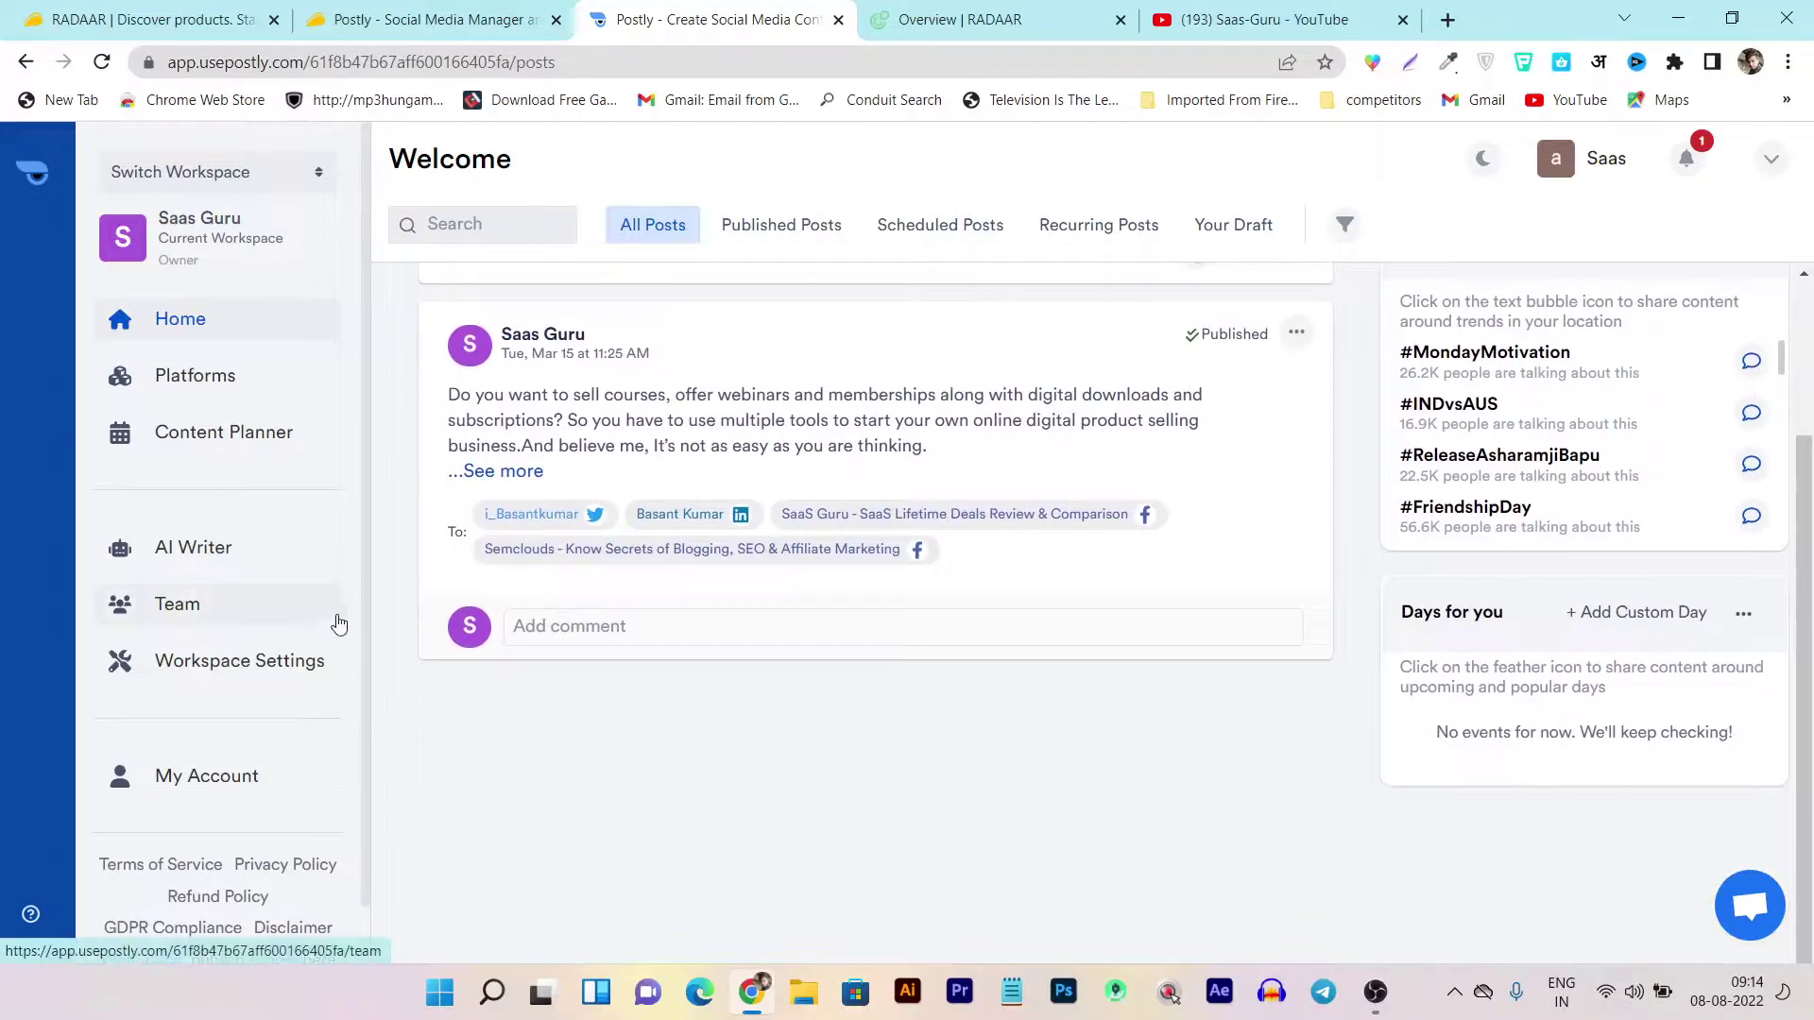
pyautogui.scroll(2, 427, 567)
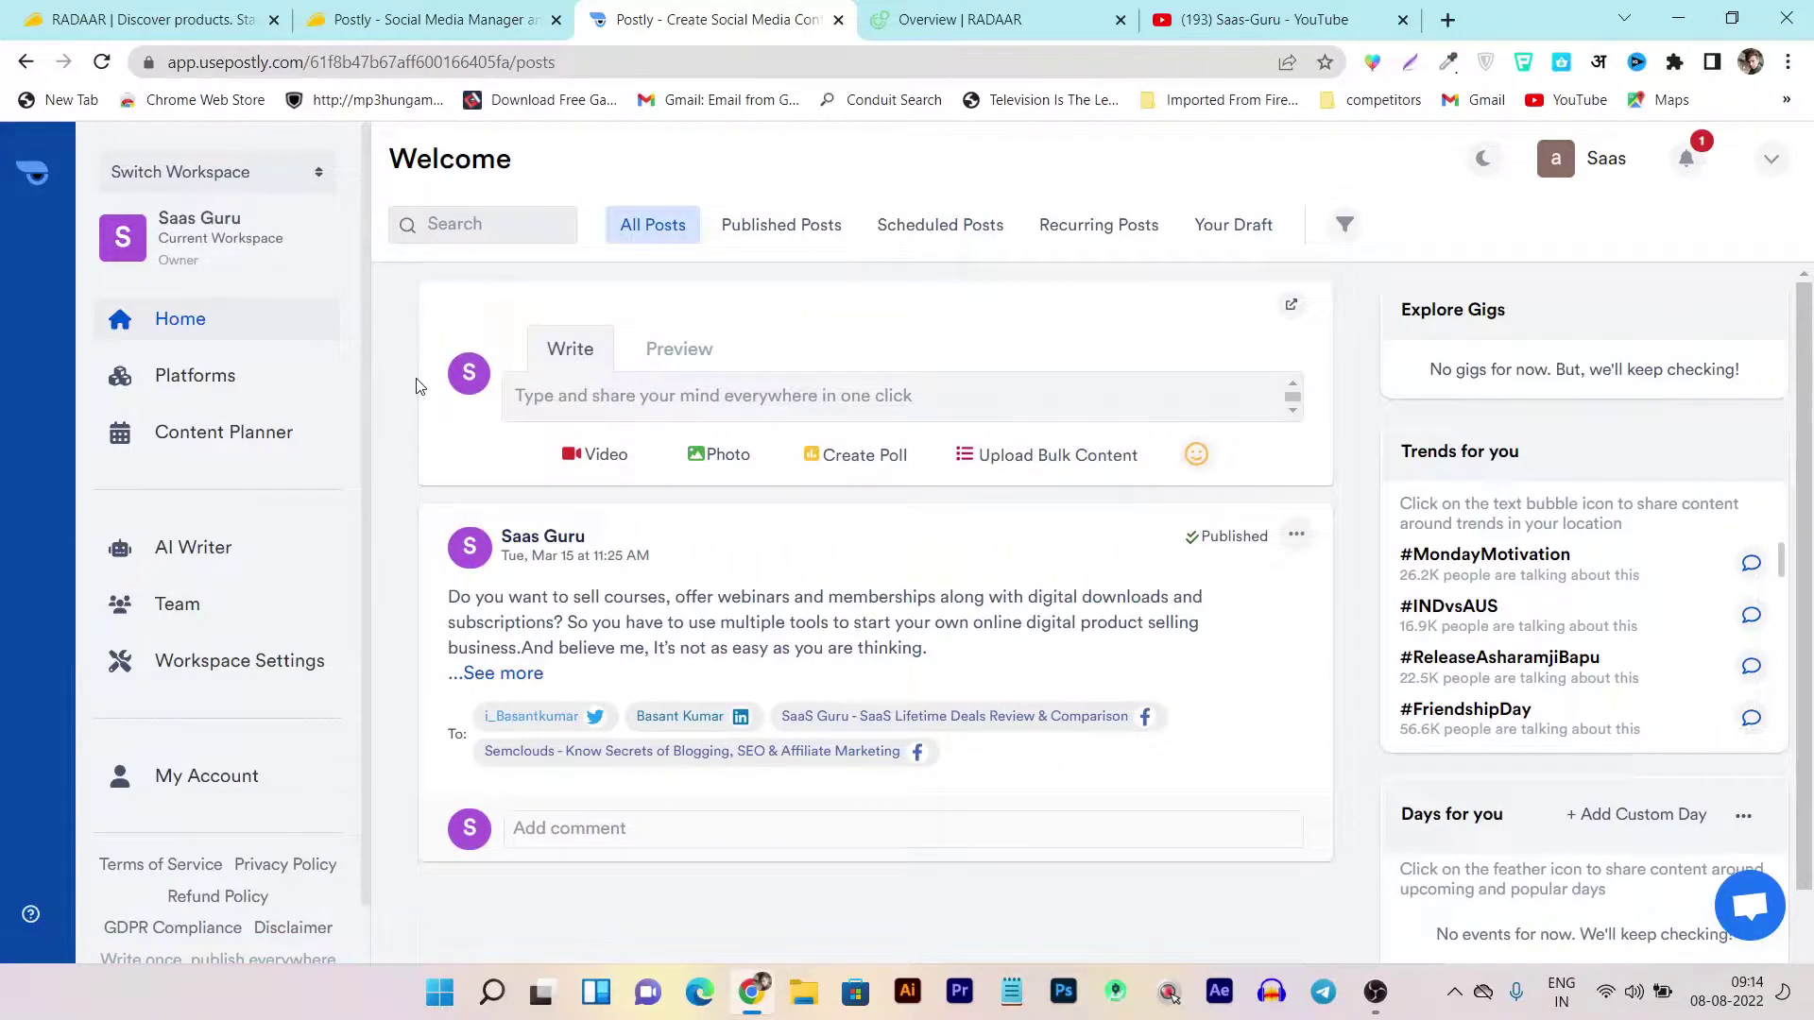
pyautogui.click(956, 11)
pyautogui.click(793, 13)
pyautogui.scroll(-1, 404, 350)
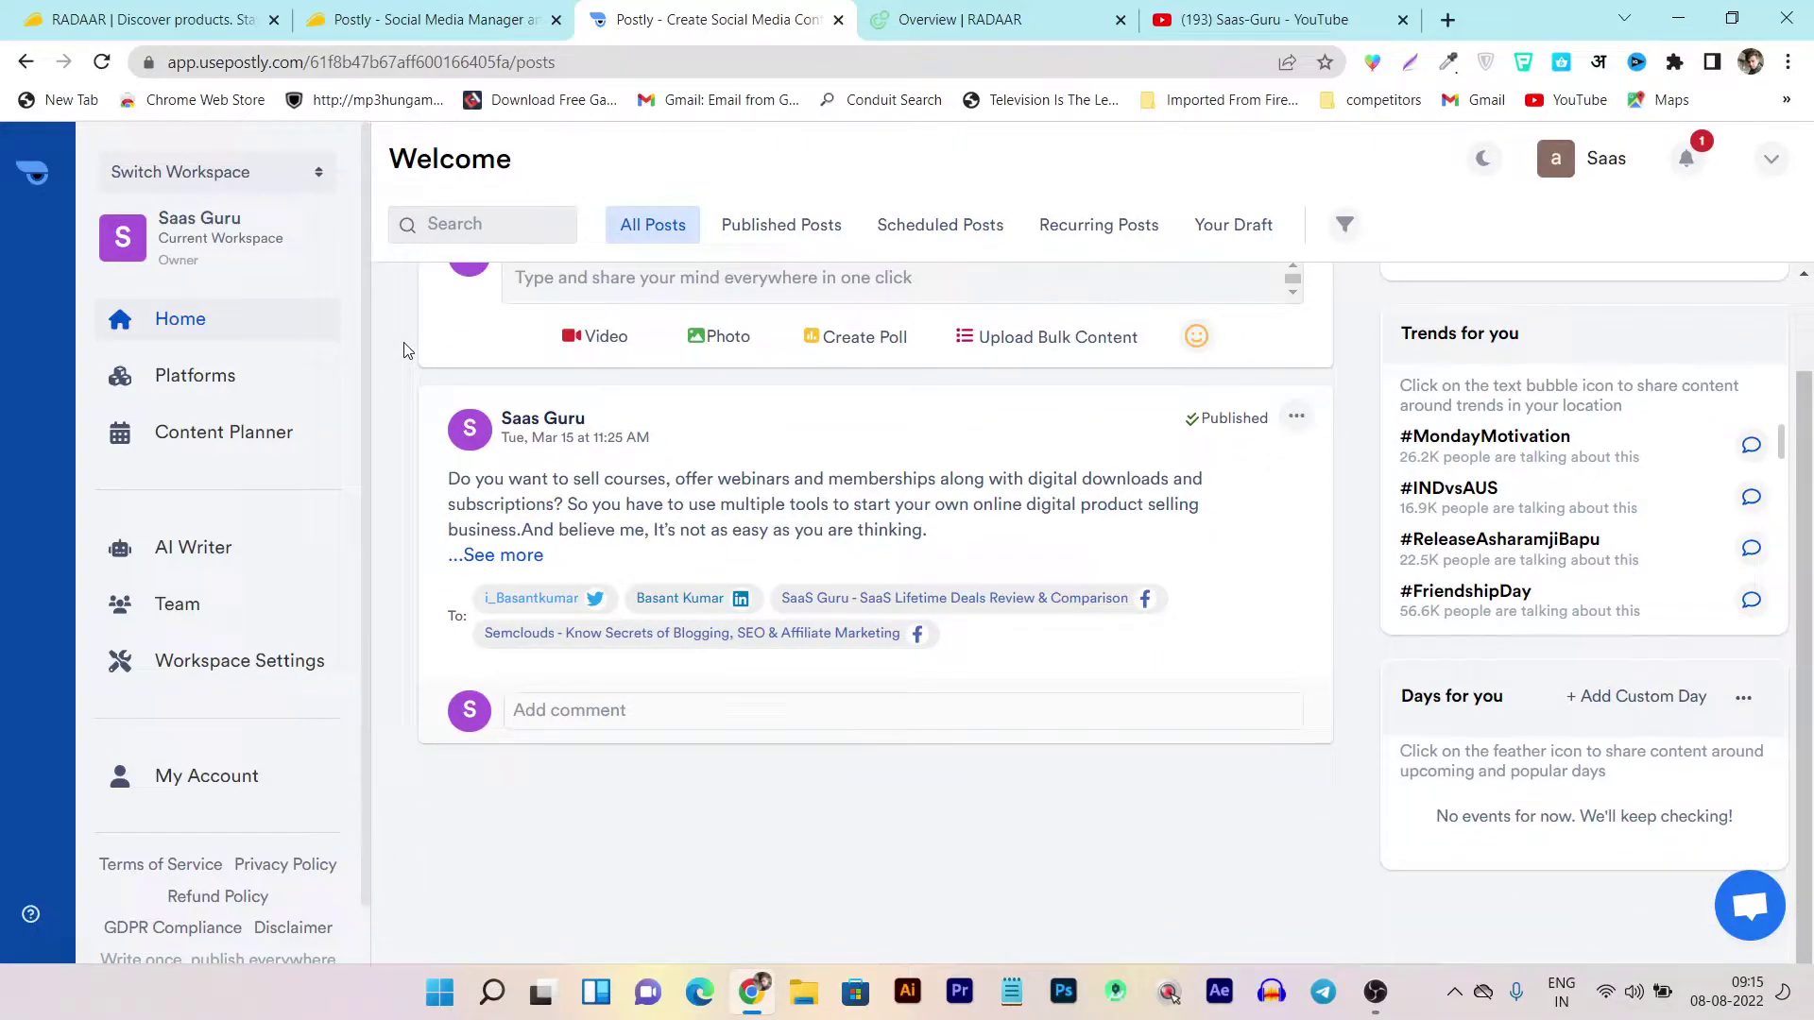
pyautogui.scroll(1, 405, 351)
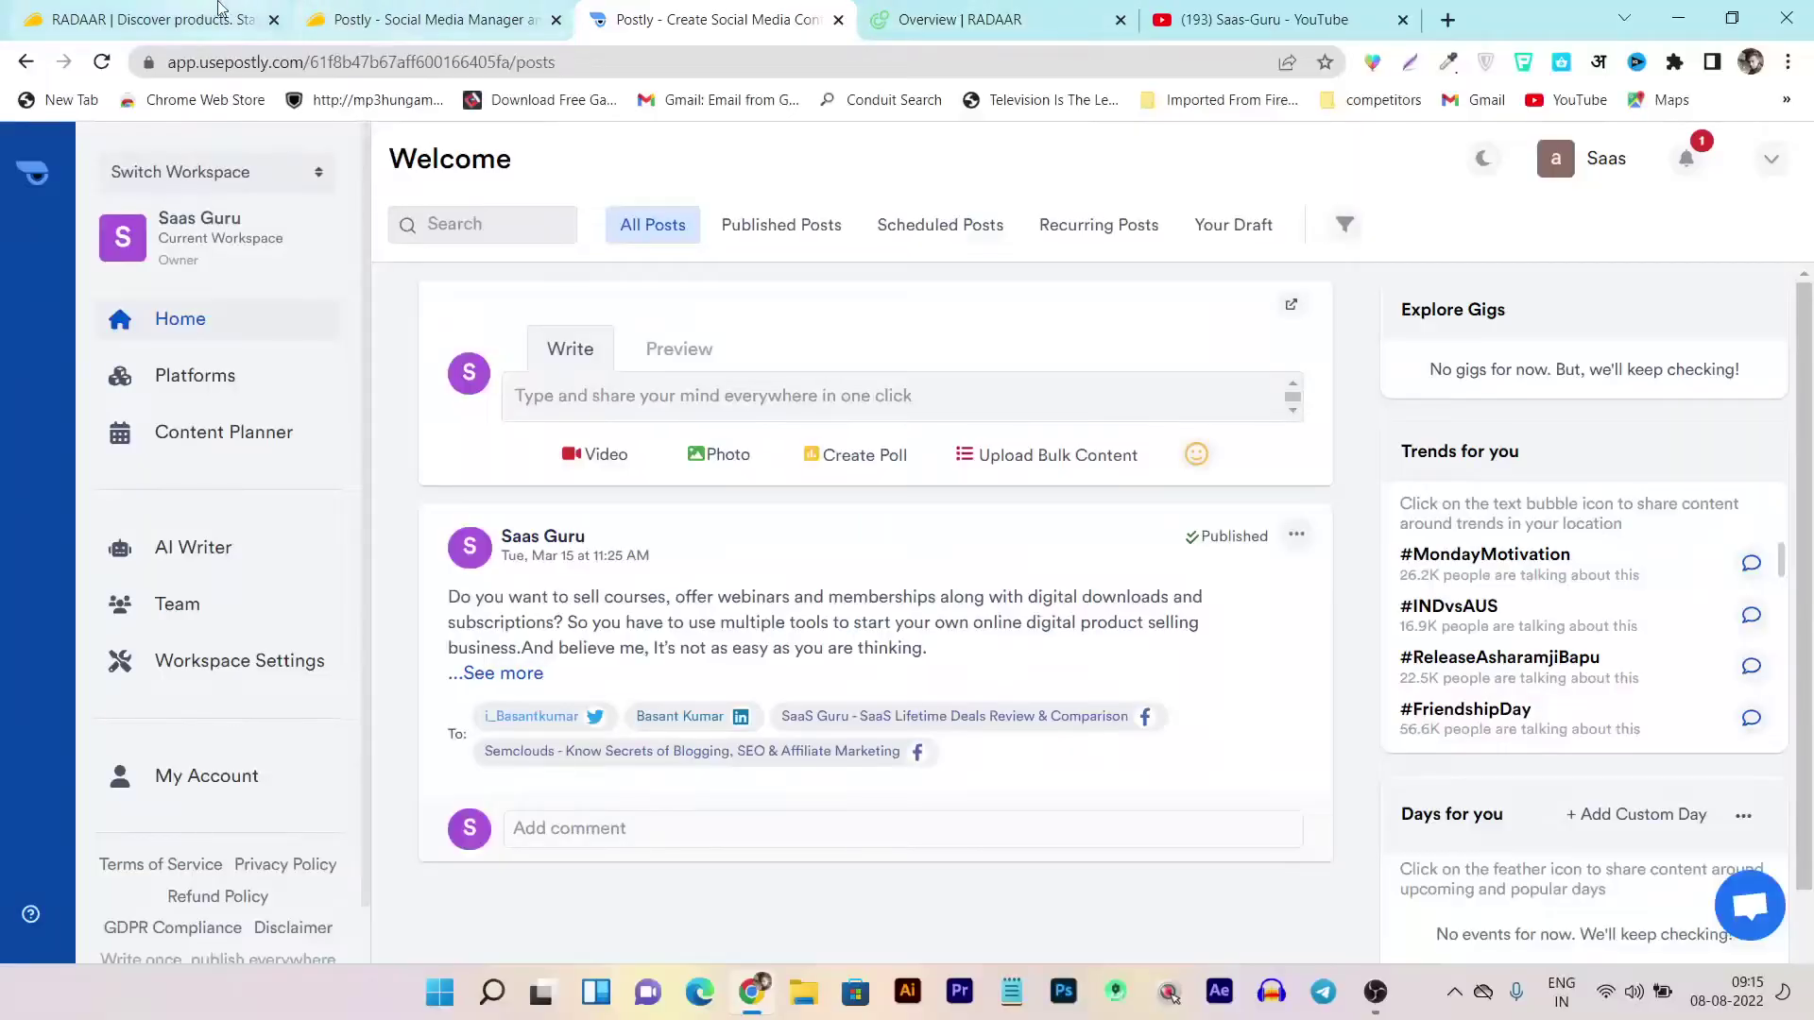
pyautogui.click(192, 13)
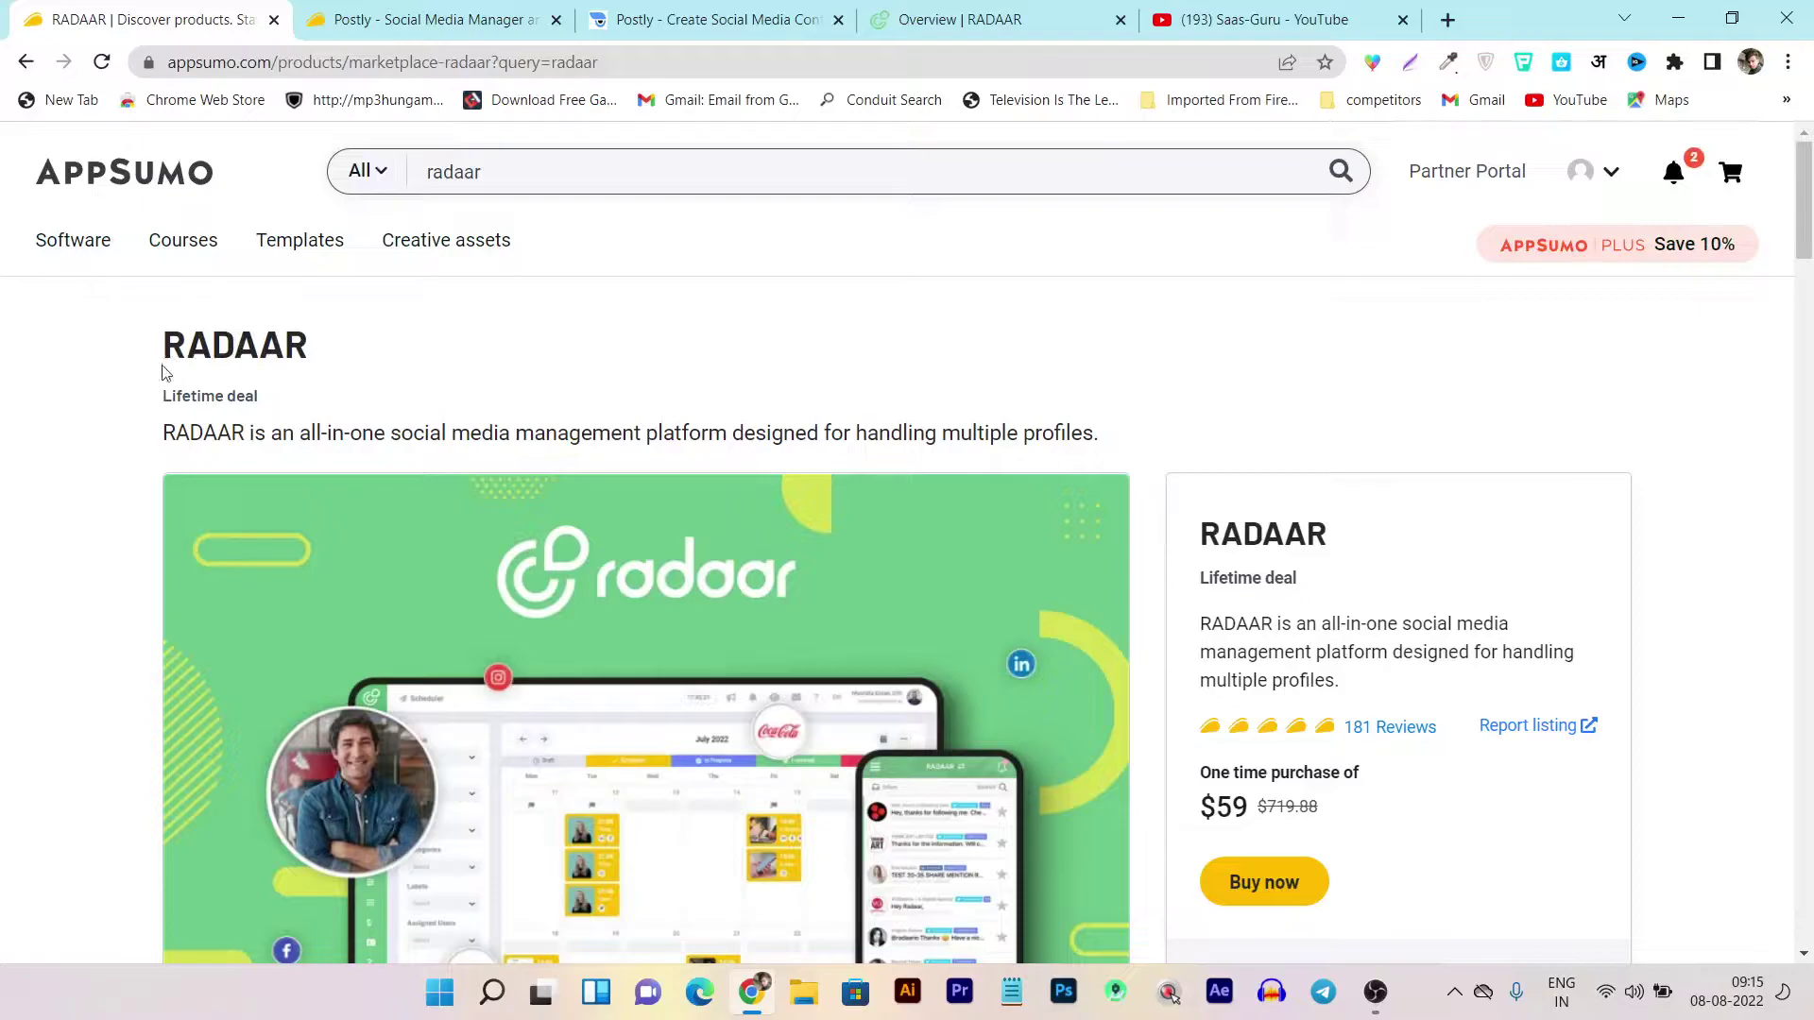
# Scroll through AppSumo's Postly lifetime deal features, then go back to the Postly dashboard.
pyautogui.click(406, 19)
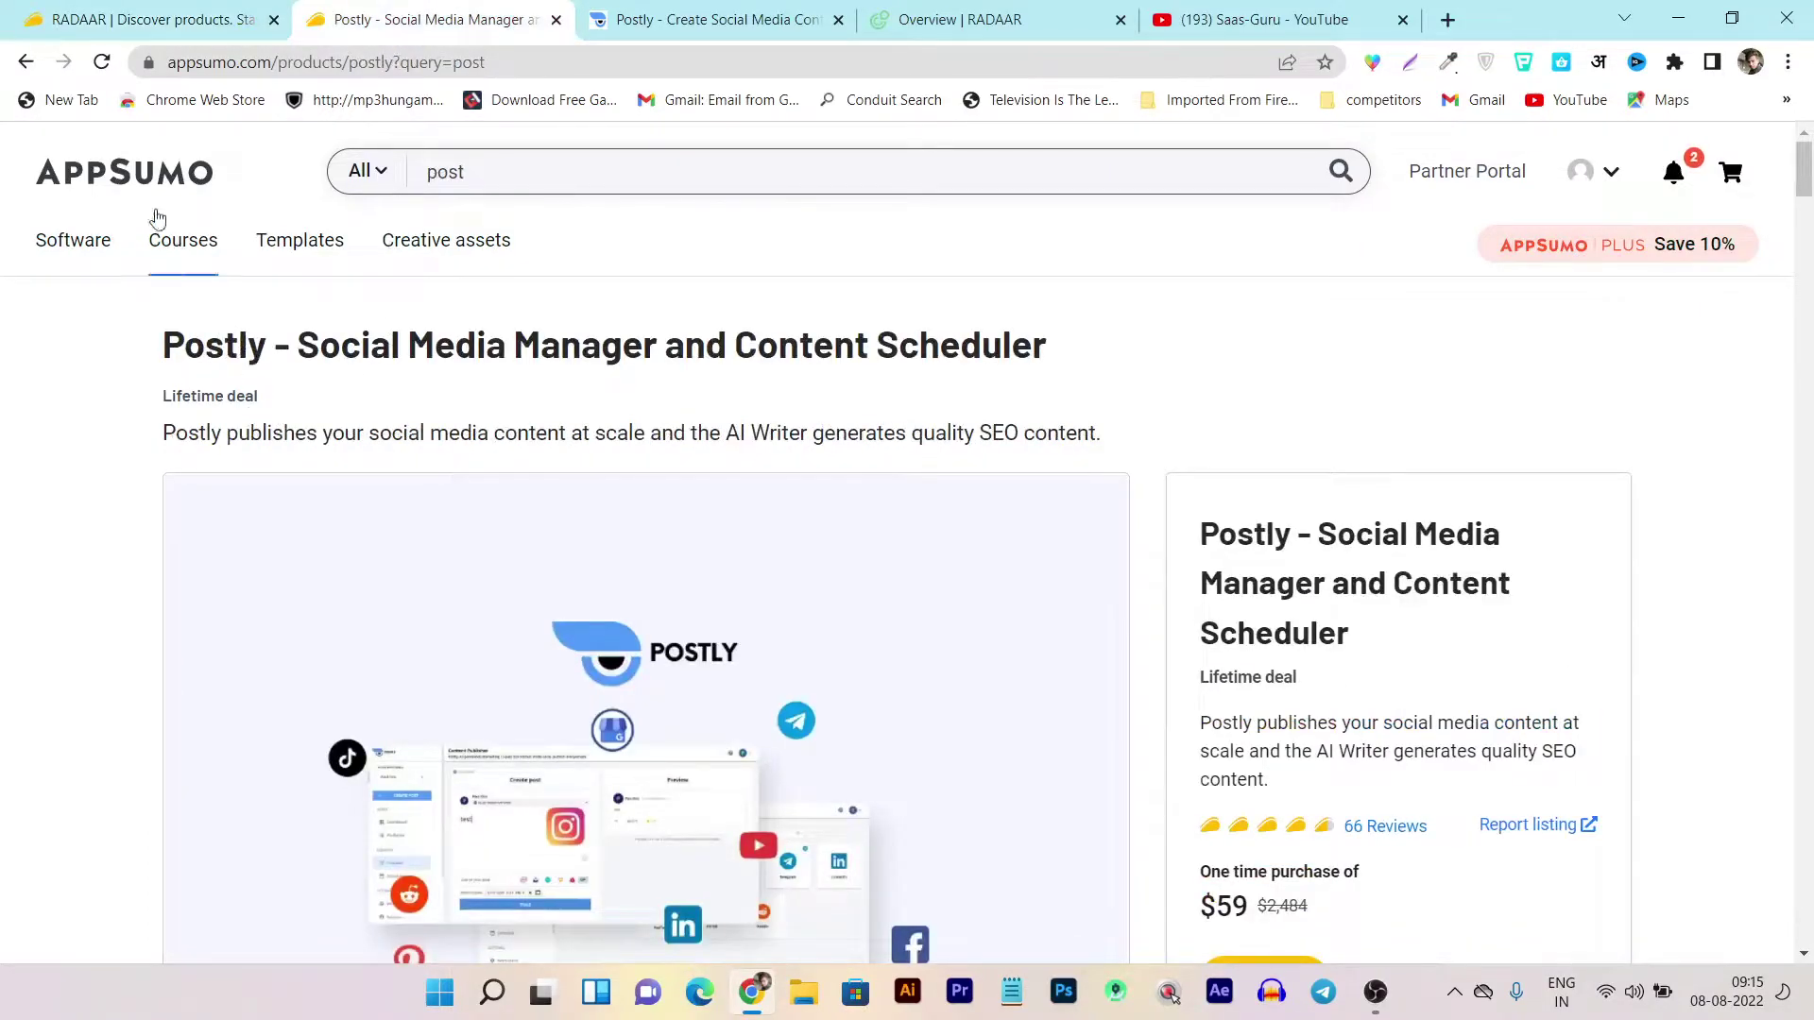
pyautogui.scroll(-5, 1154, 511)
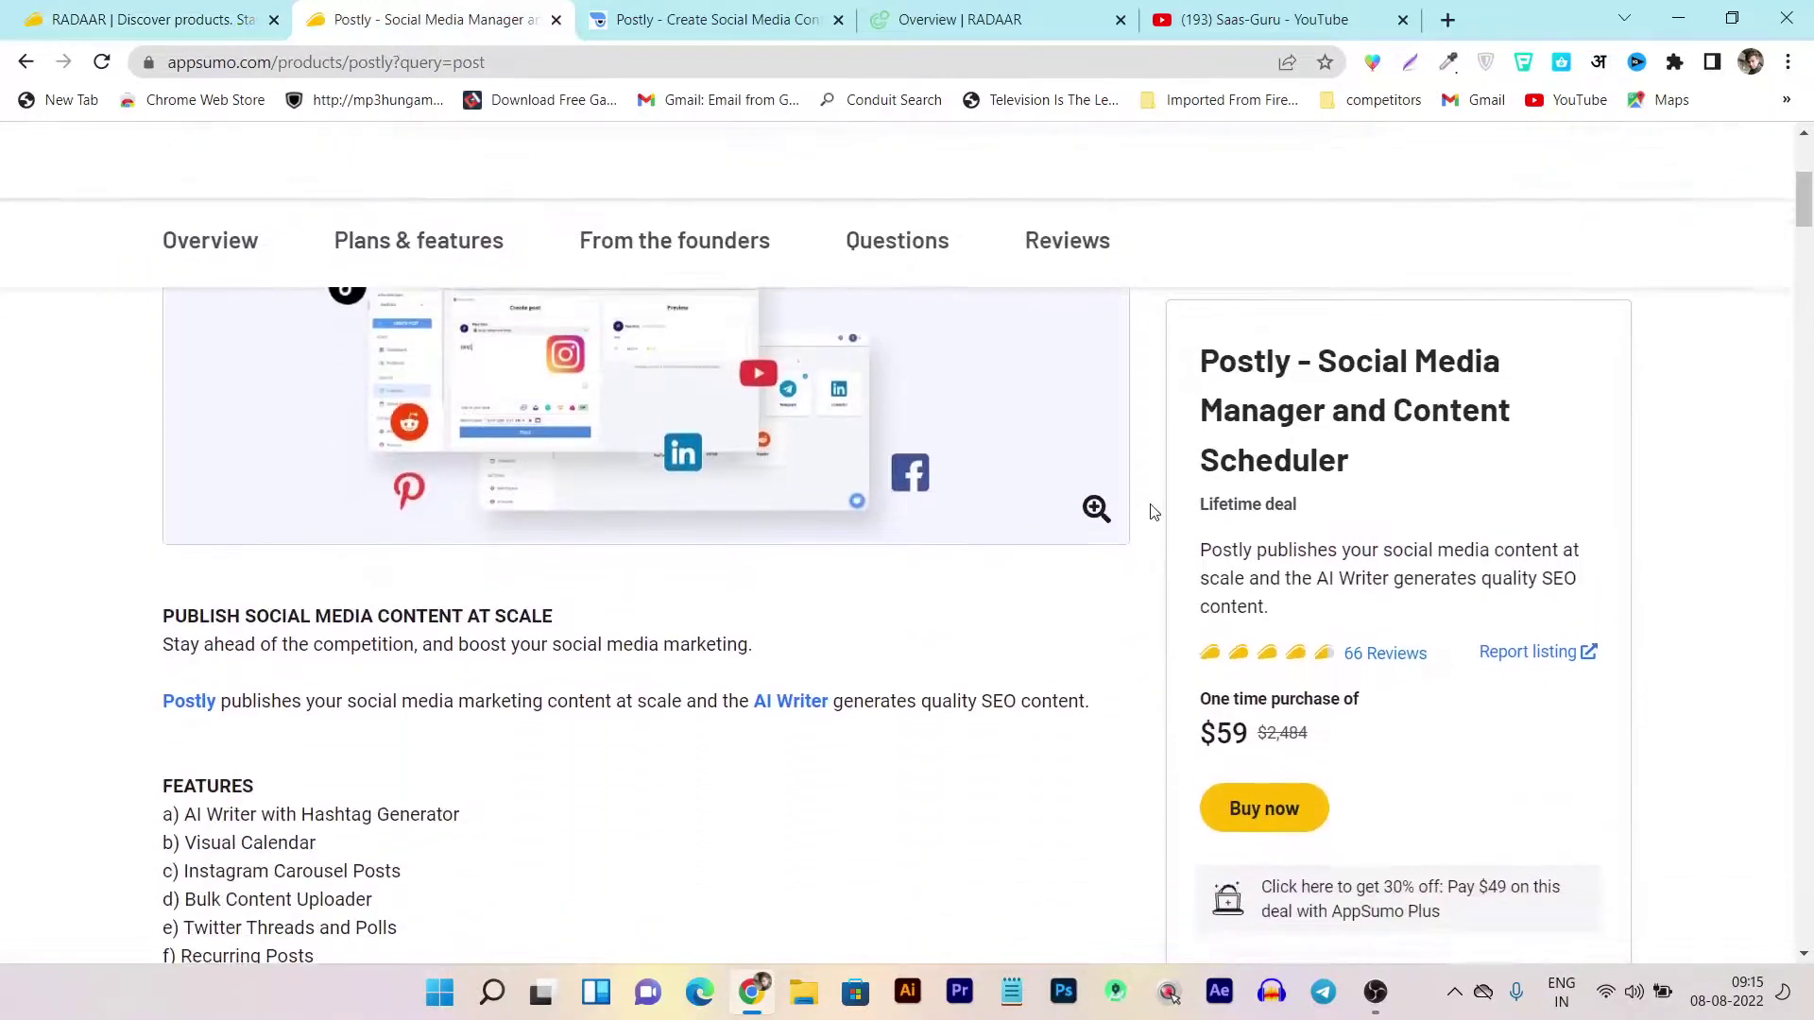
pyautogui.scroll(7, 1147, 498)
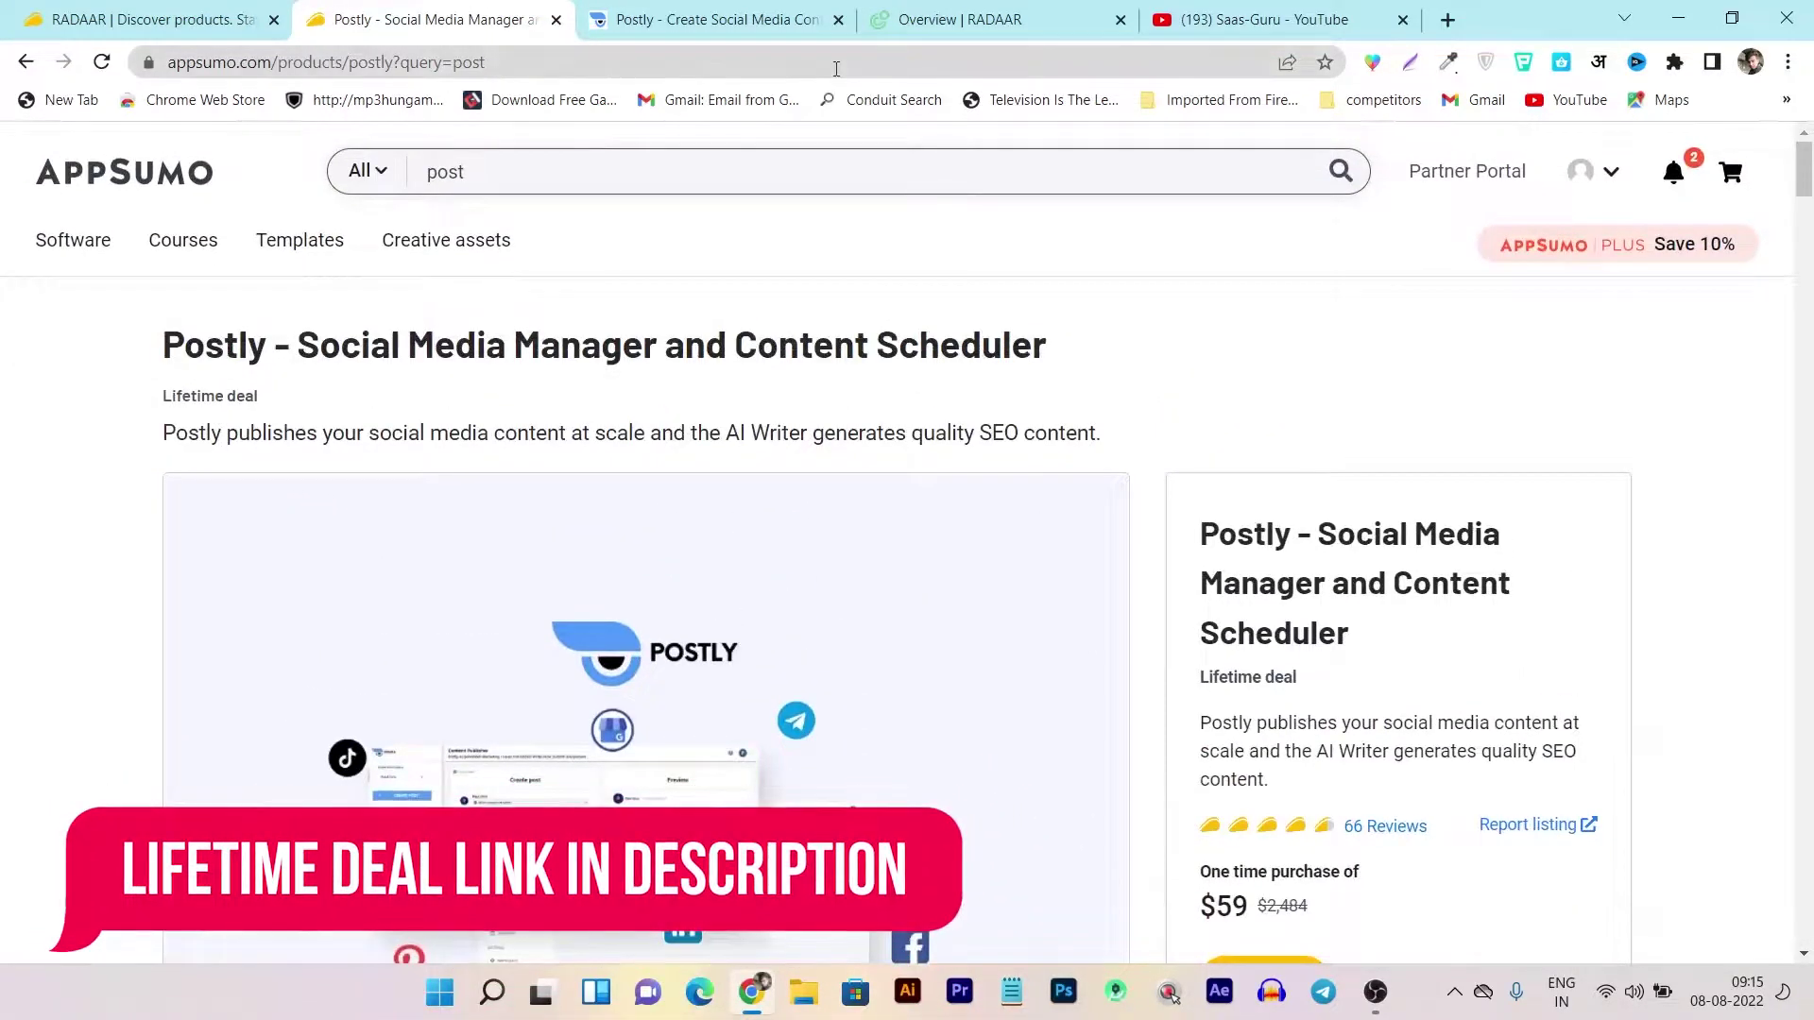
pyautogui.click(723, 17)
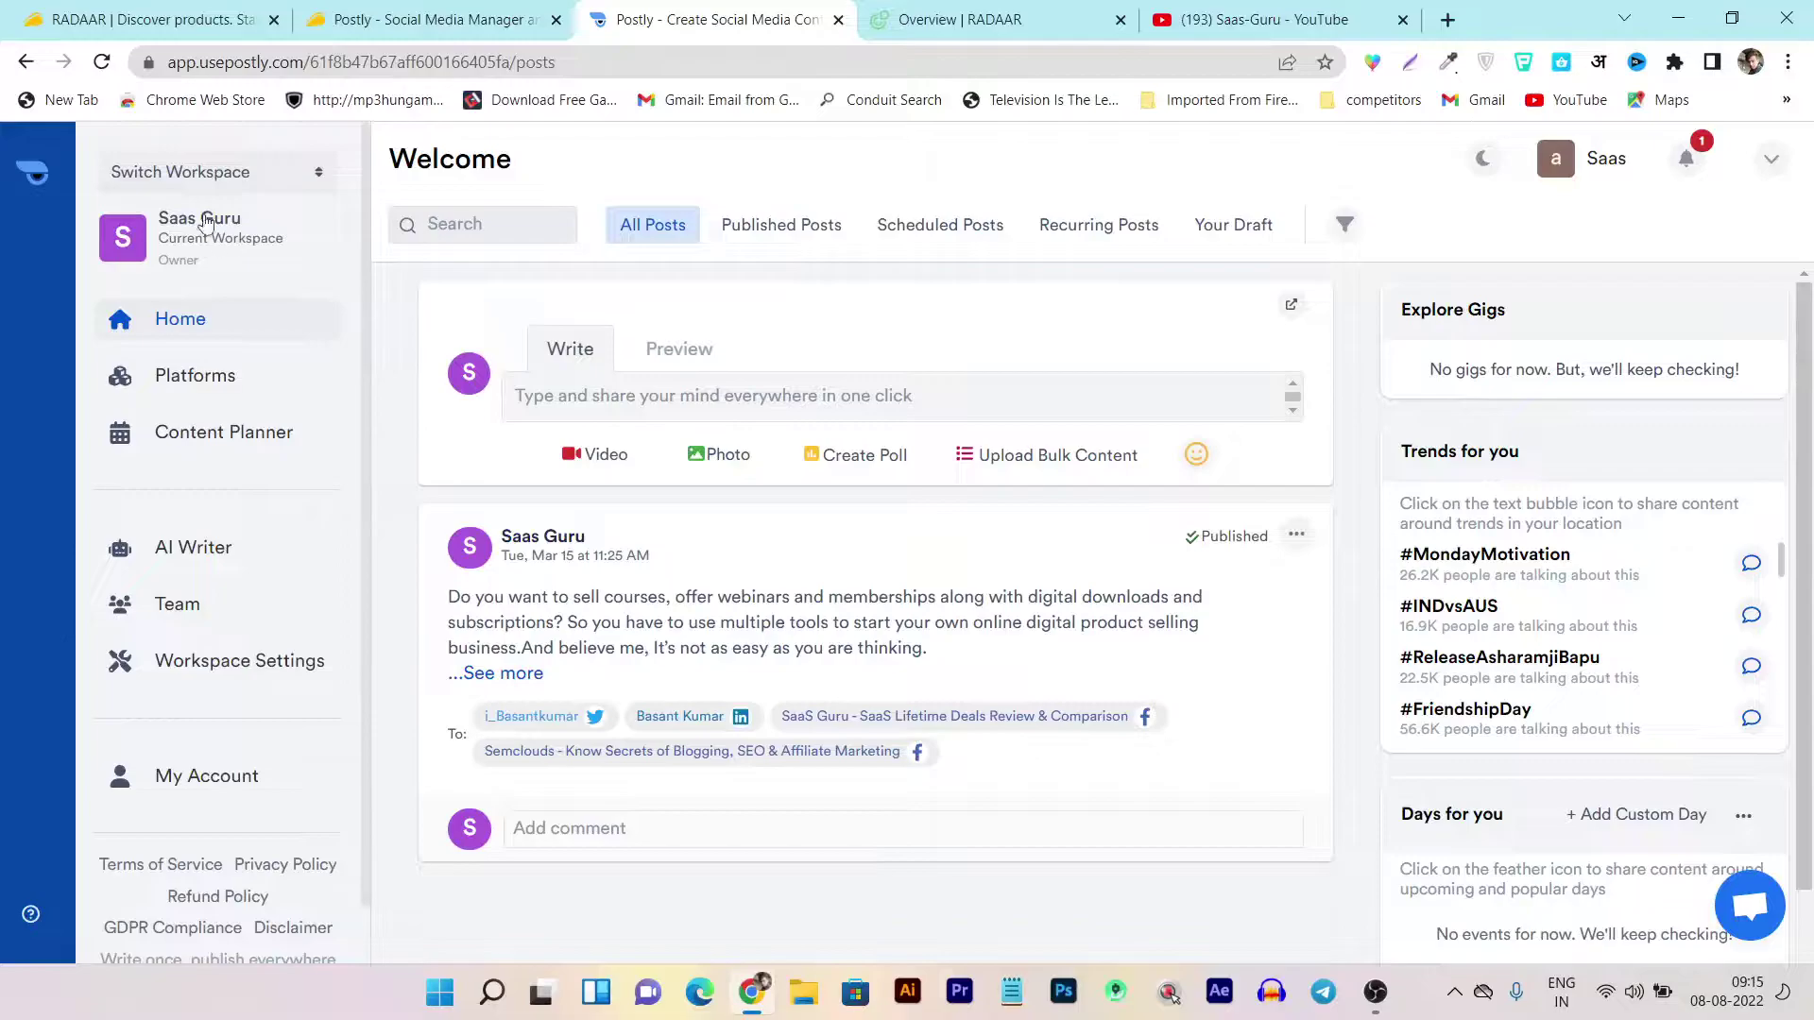
pyautogui.hotkey('ctrl', 'Tab')
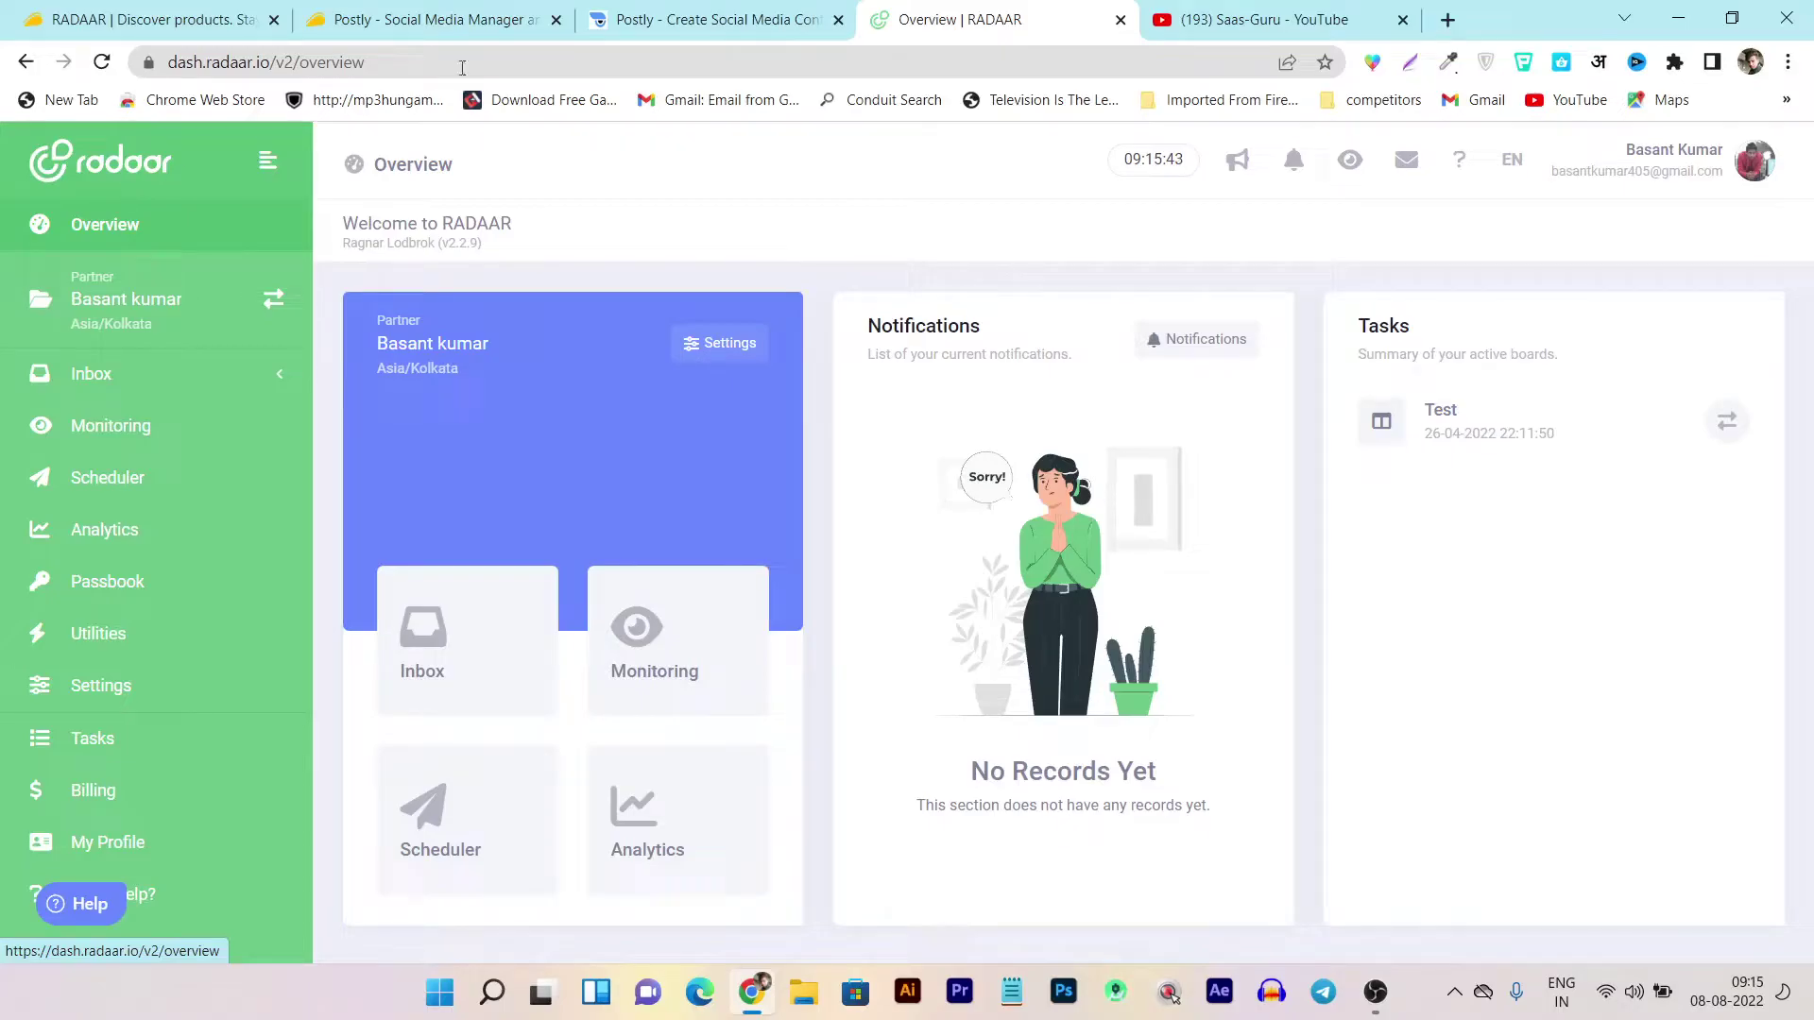
pyautogui.click(804, 17)
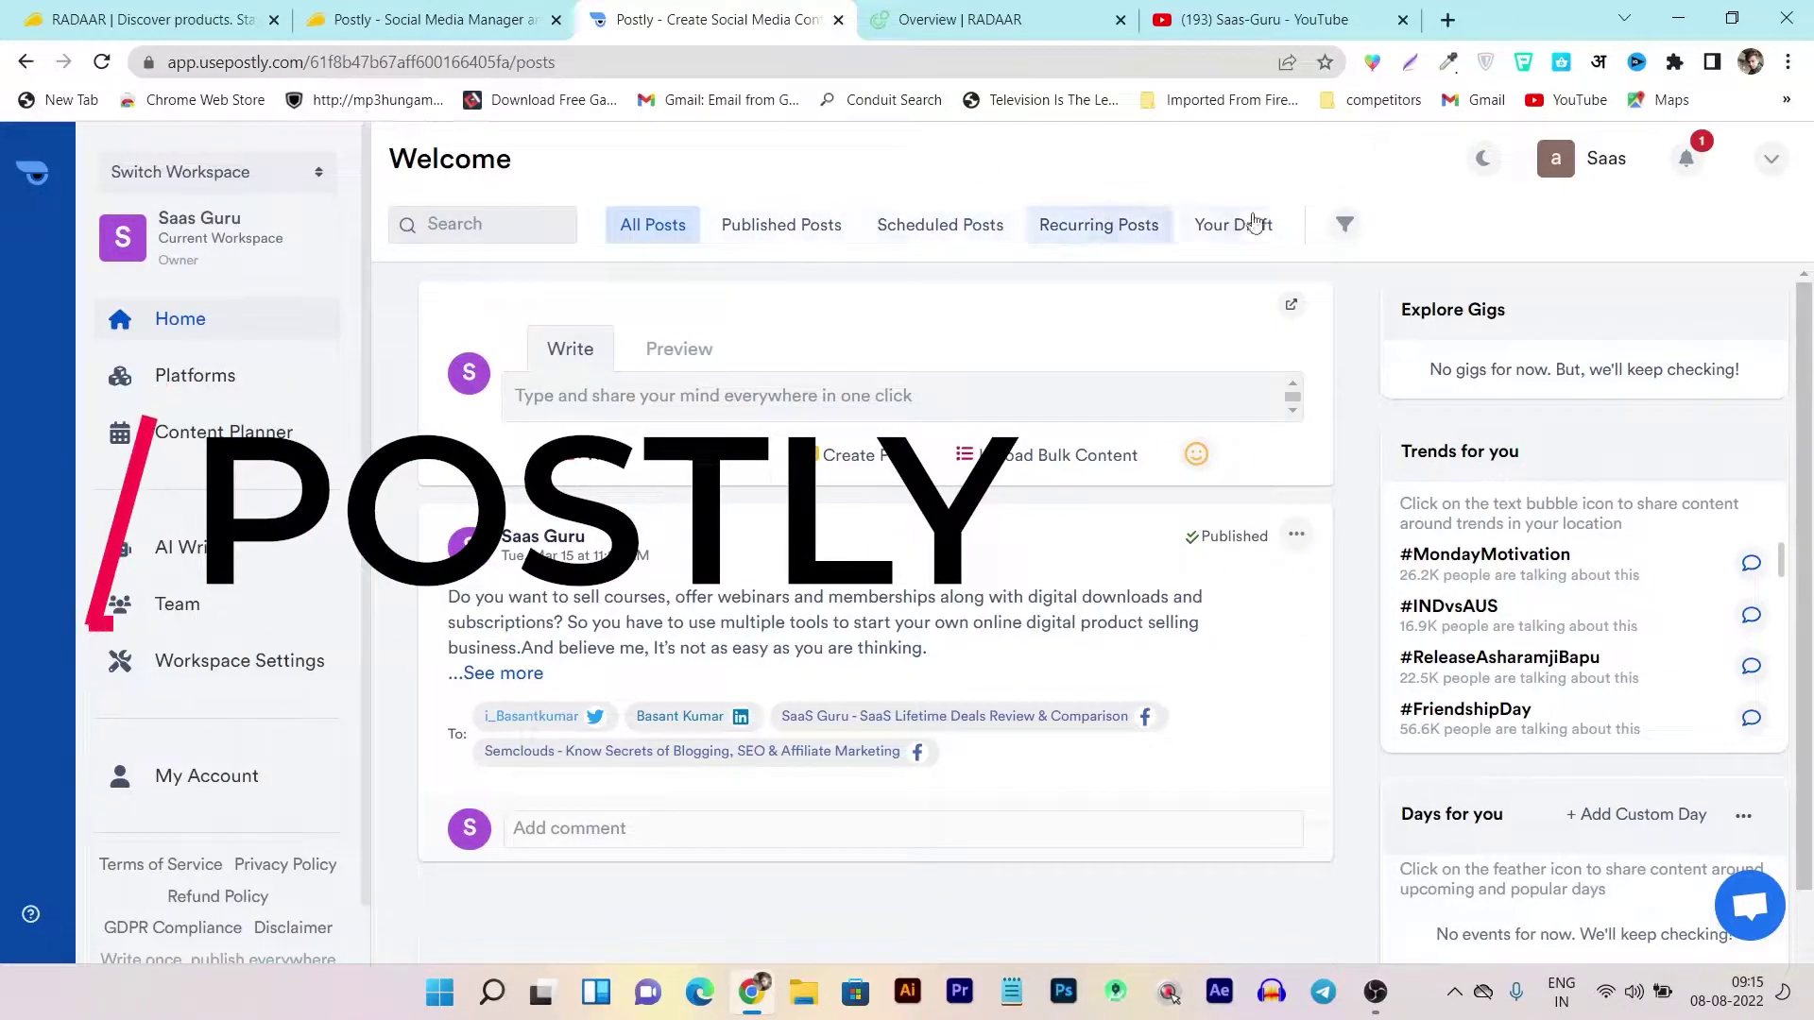
# Toggle Postly's dashboard into dark mode and back to light, then focus the Write composer.
pyautogui.scroll(-1, 1307, 348)
pyautogui.scroll(-2, 448, 742)
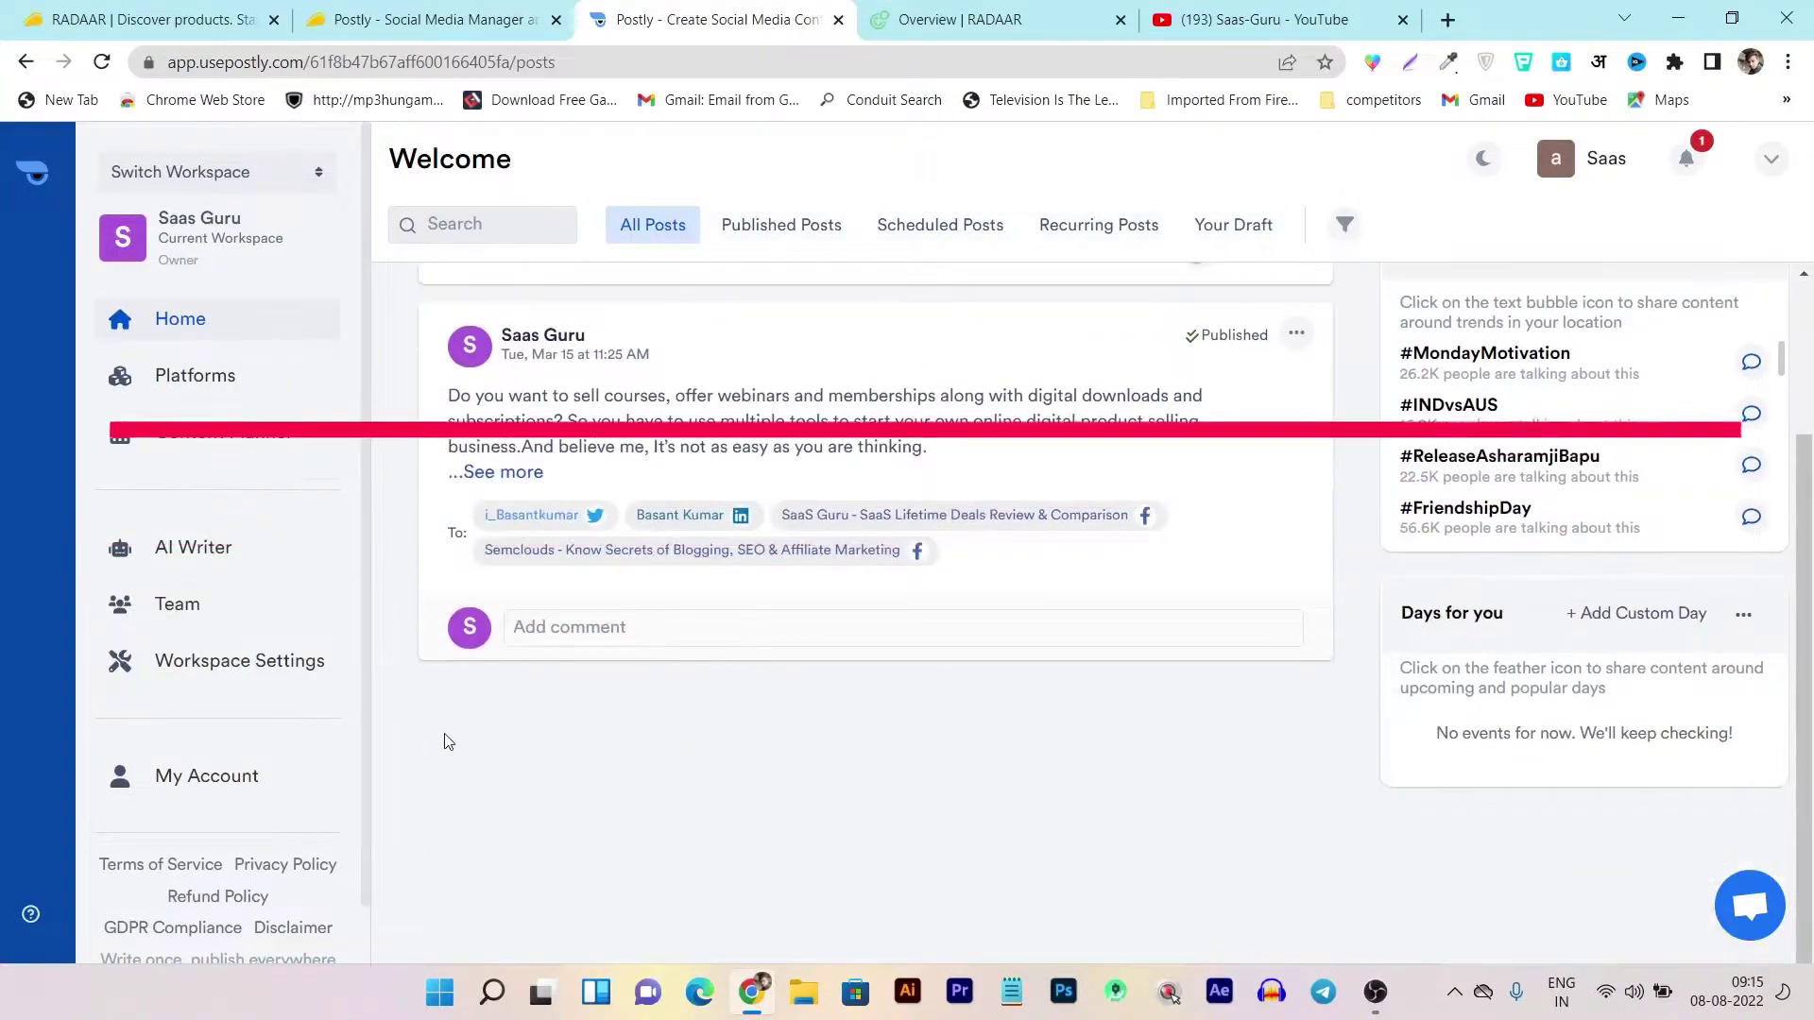
pyautogui.scroll(3, 448, 742)
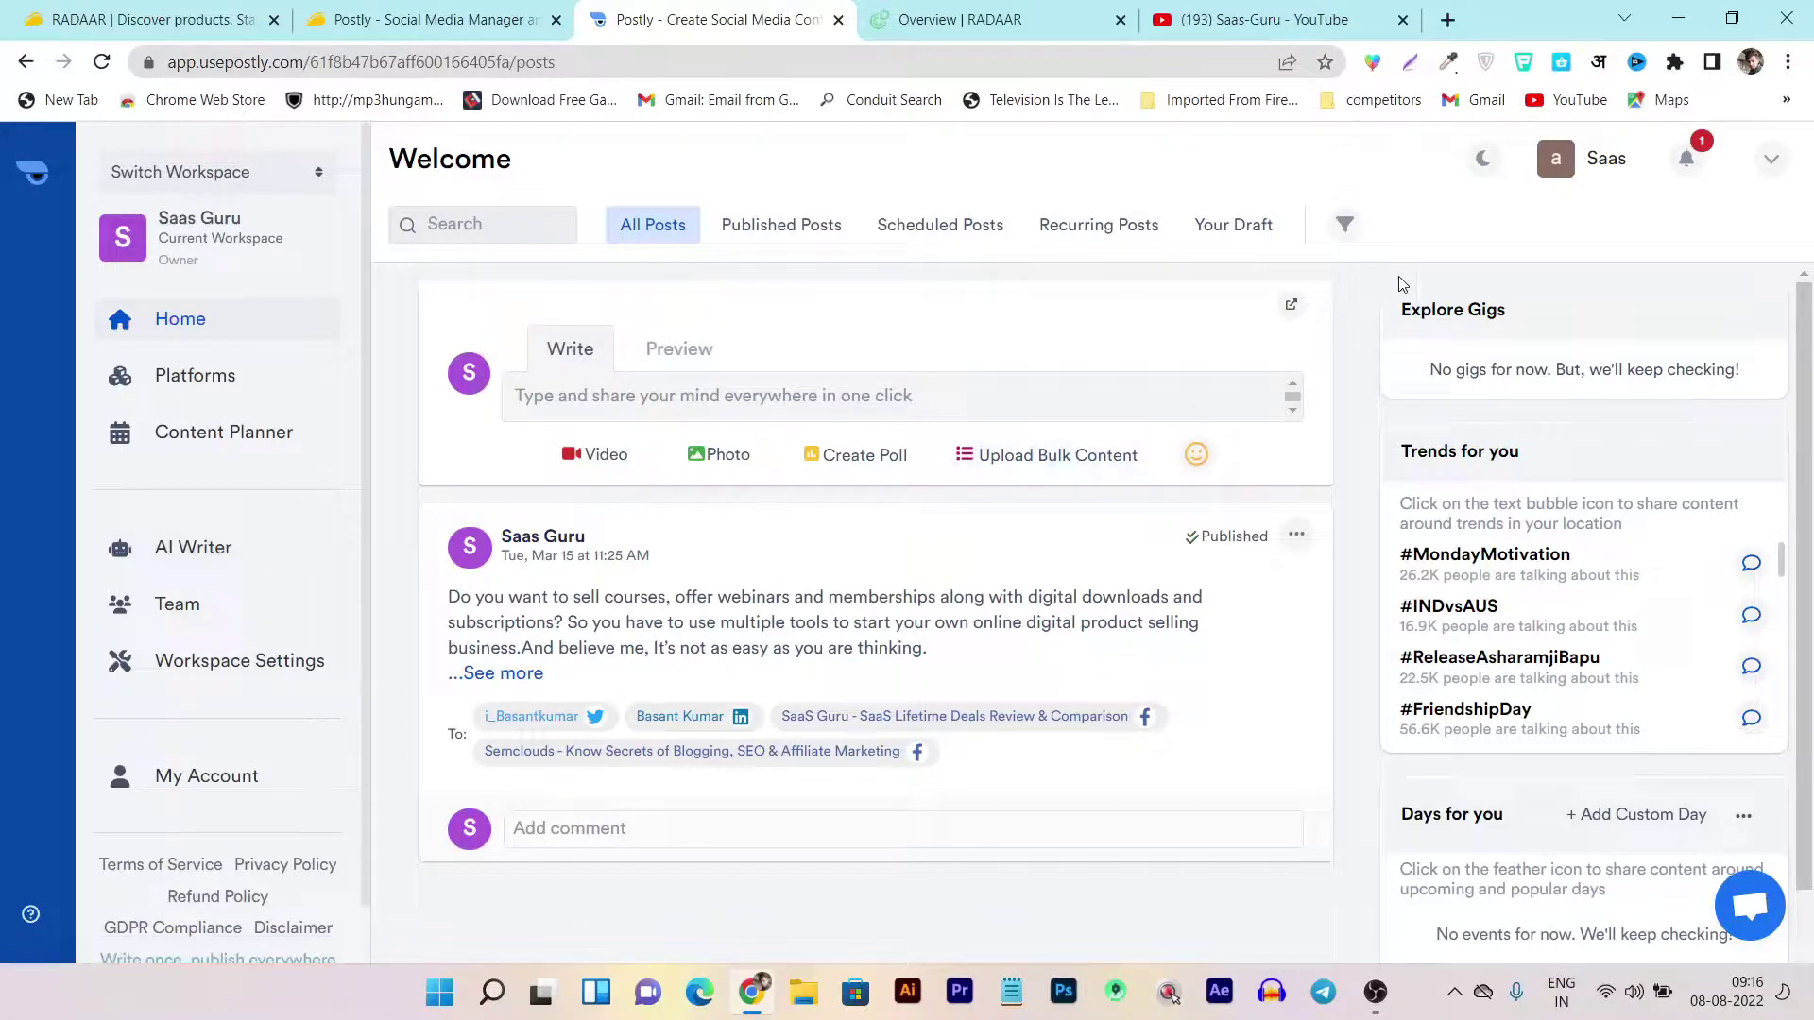
pyautogui.click(1486, 160)
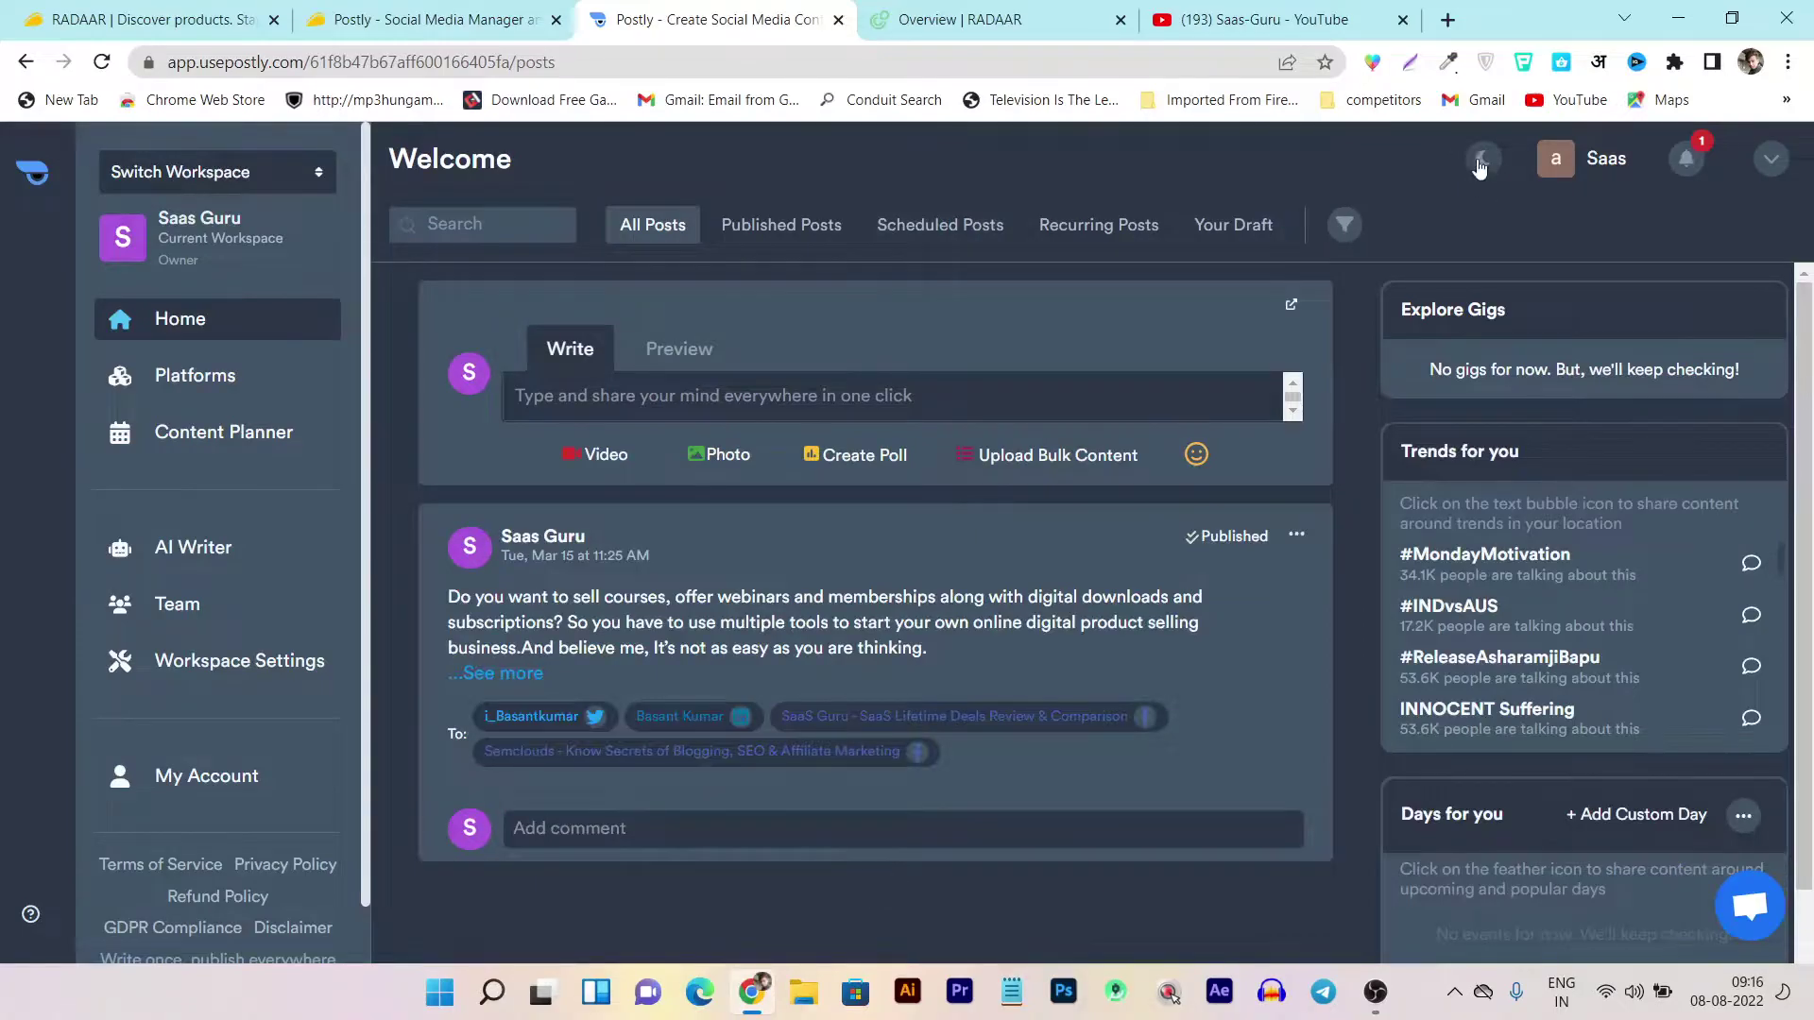
pyautogui.click(1488, 163)
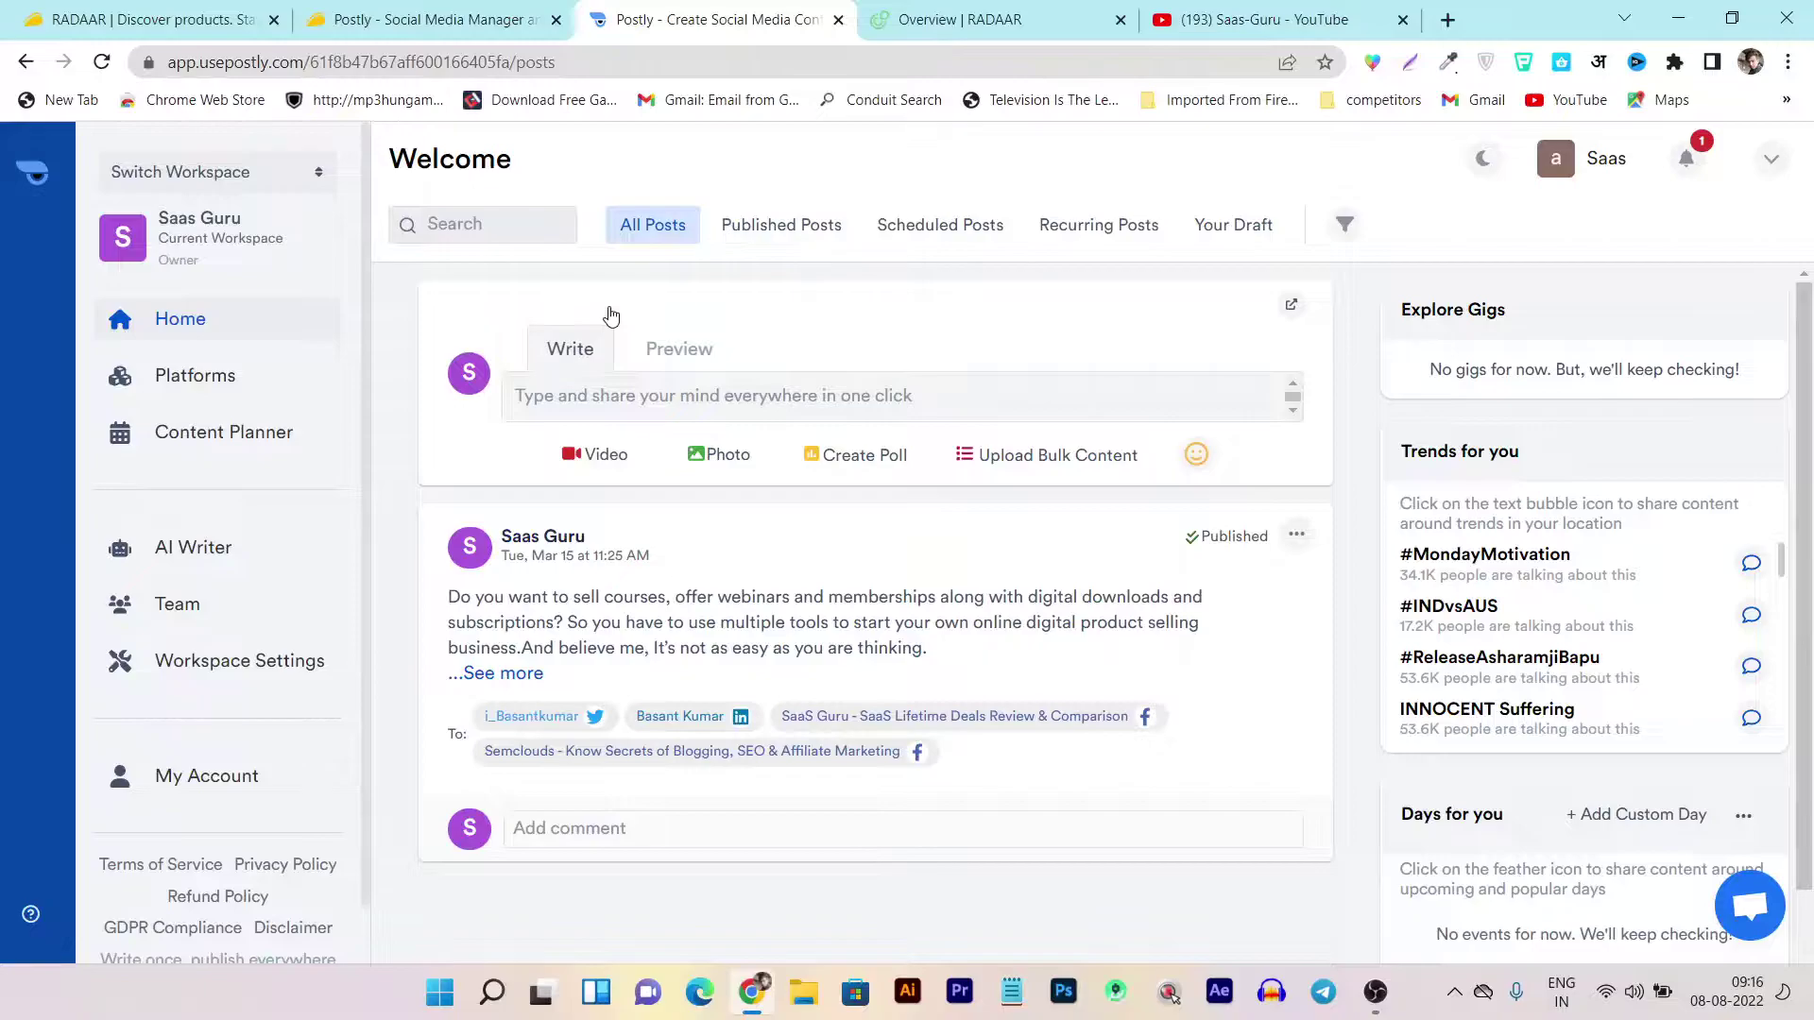
pyautogui.click(584, 392)
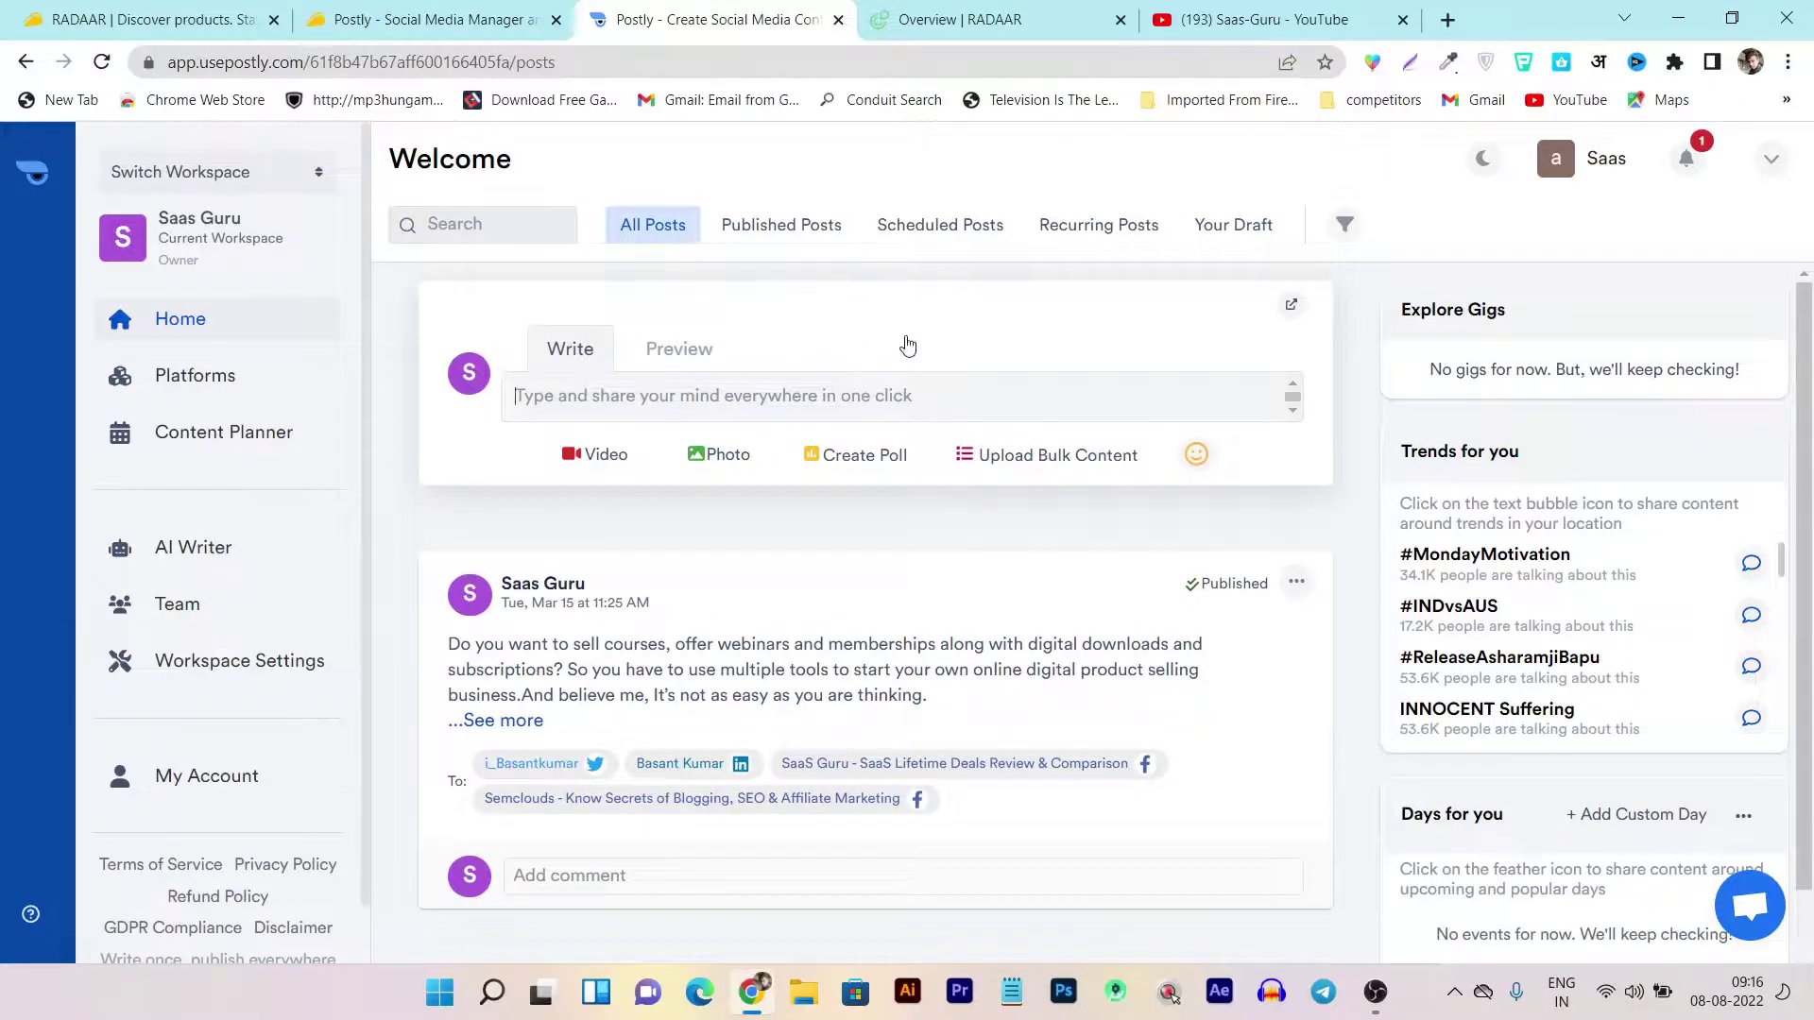
pyautogui.click(784, 234)
pyautogui.click(955, 227)
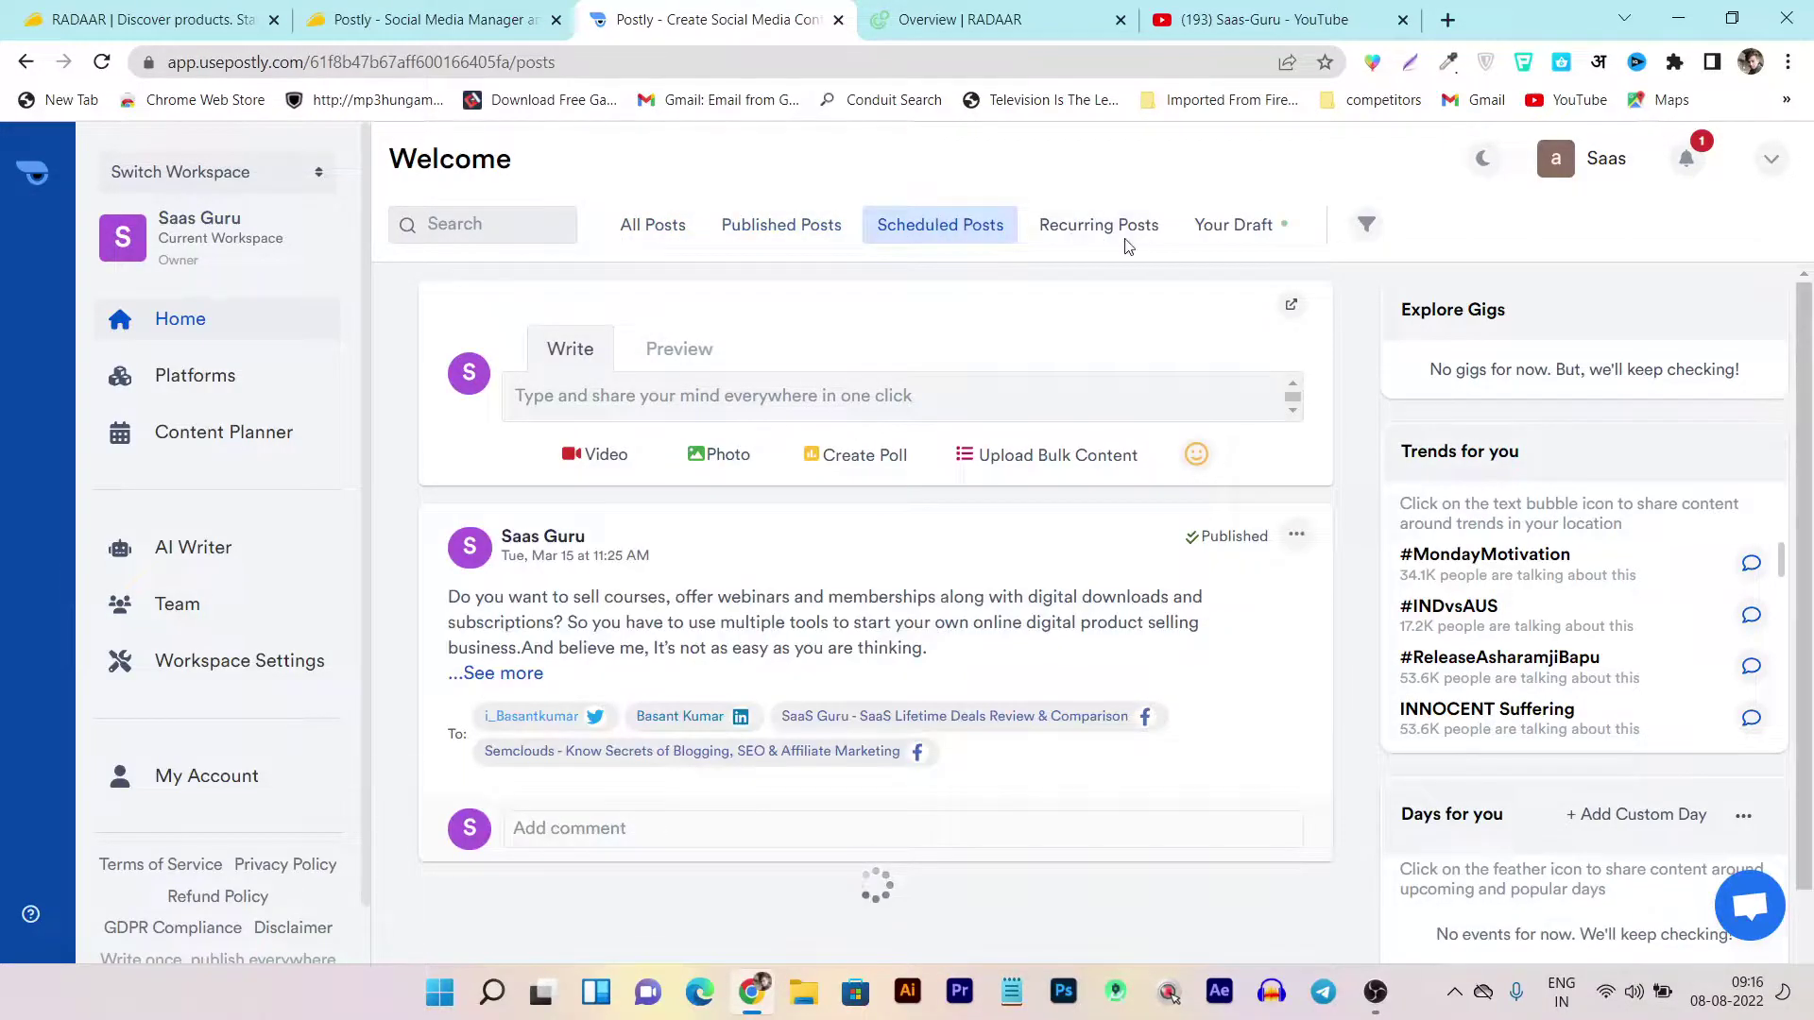
pyautogui.click(1089, 231)
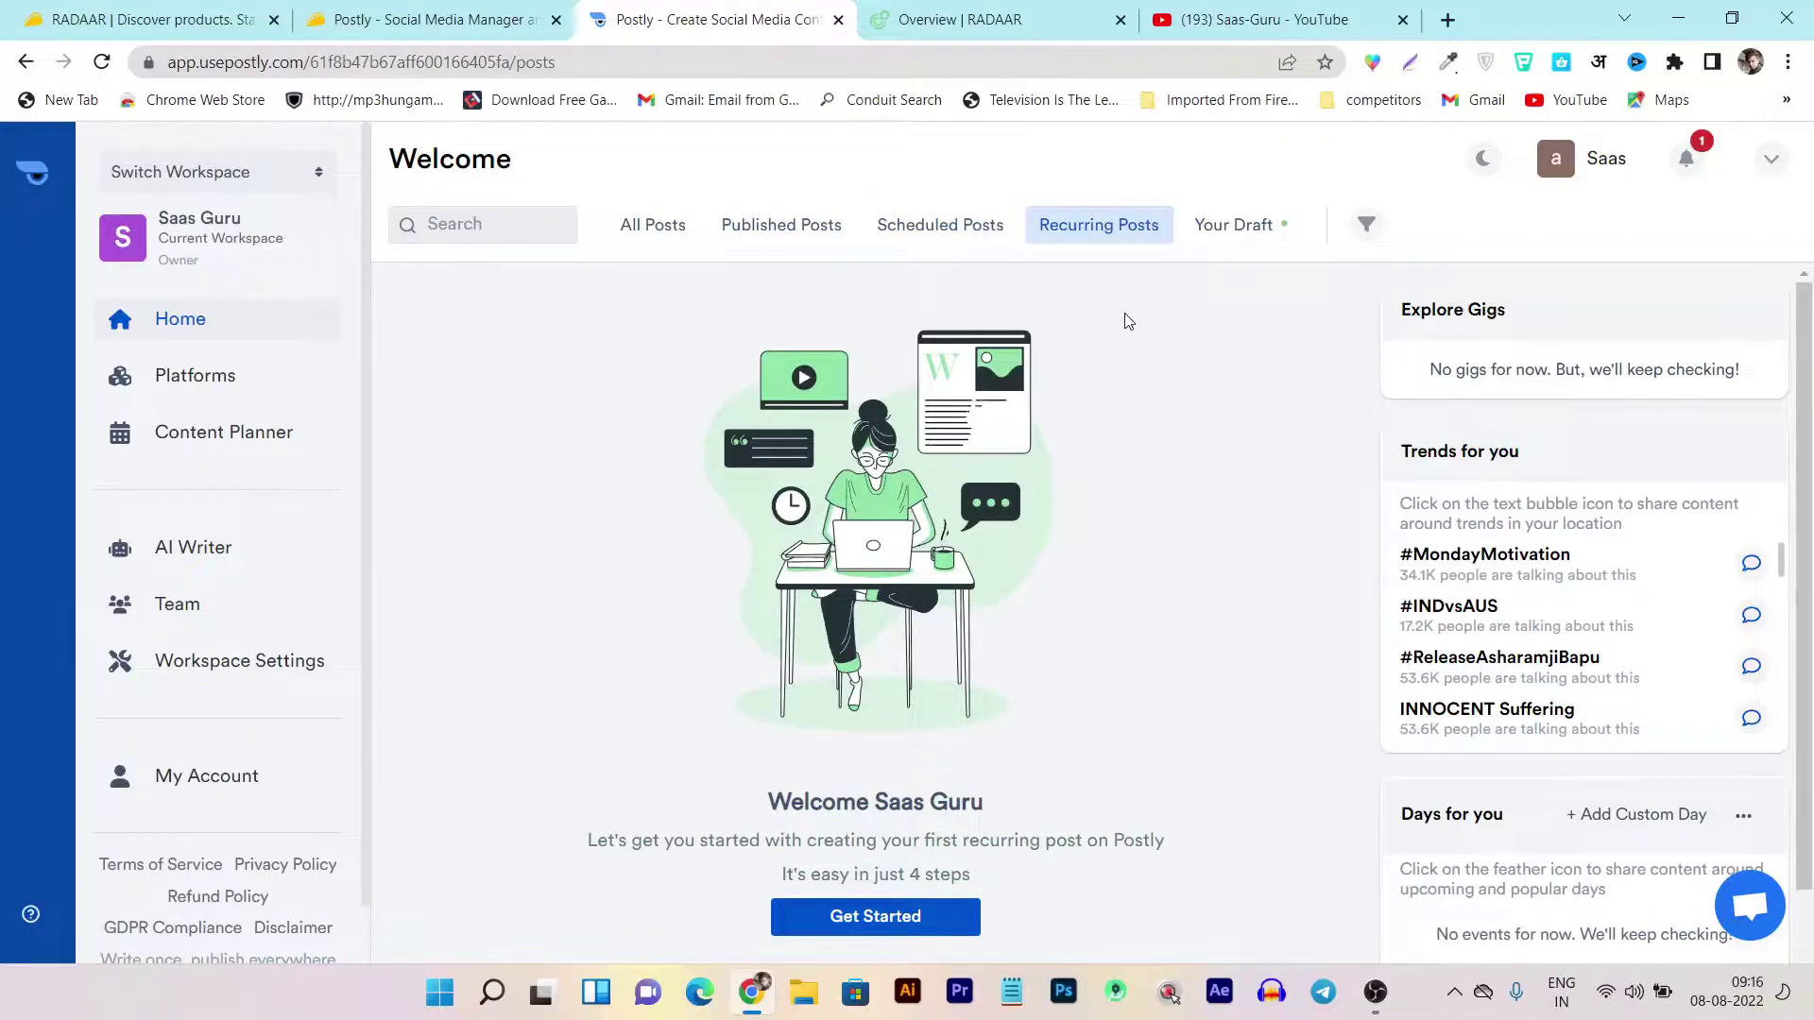
pyautogui.click(1224, 236)
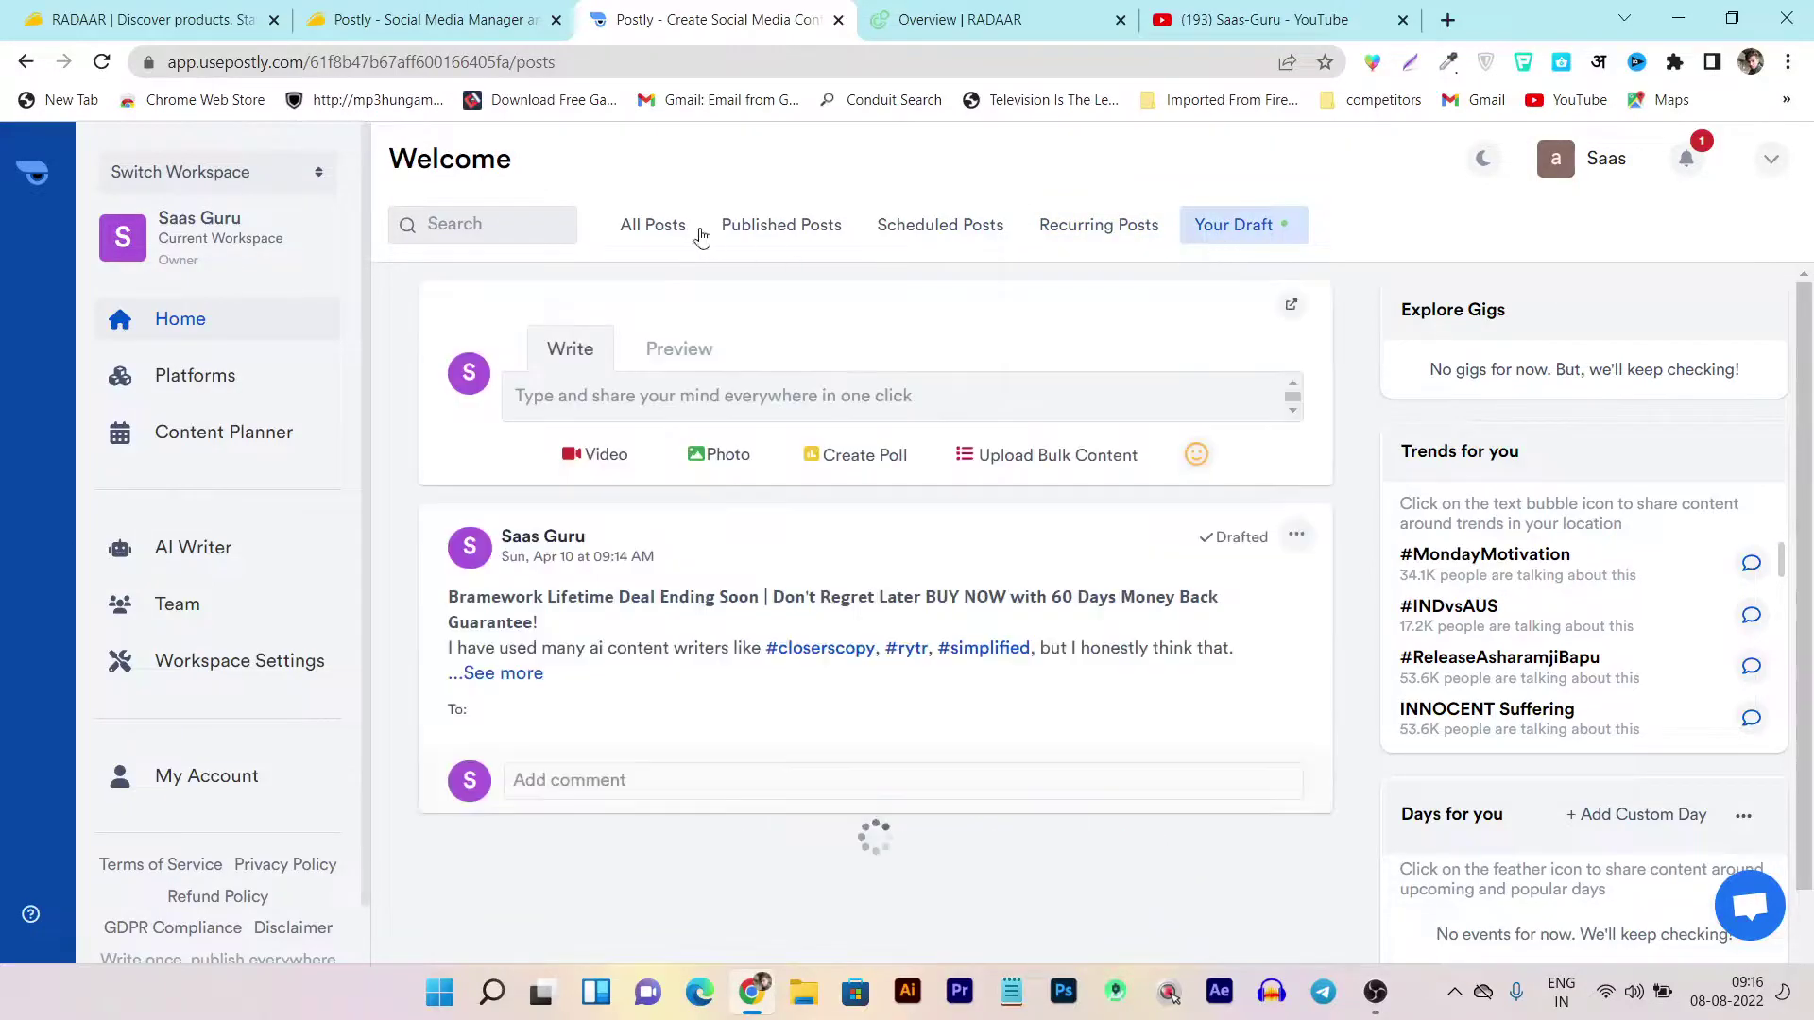
pyautogui.click(643, 224)
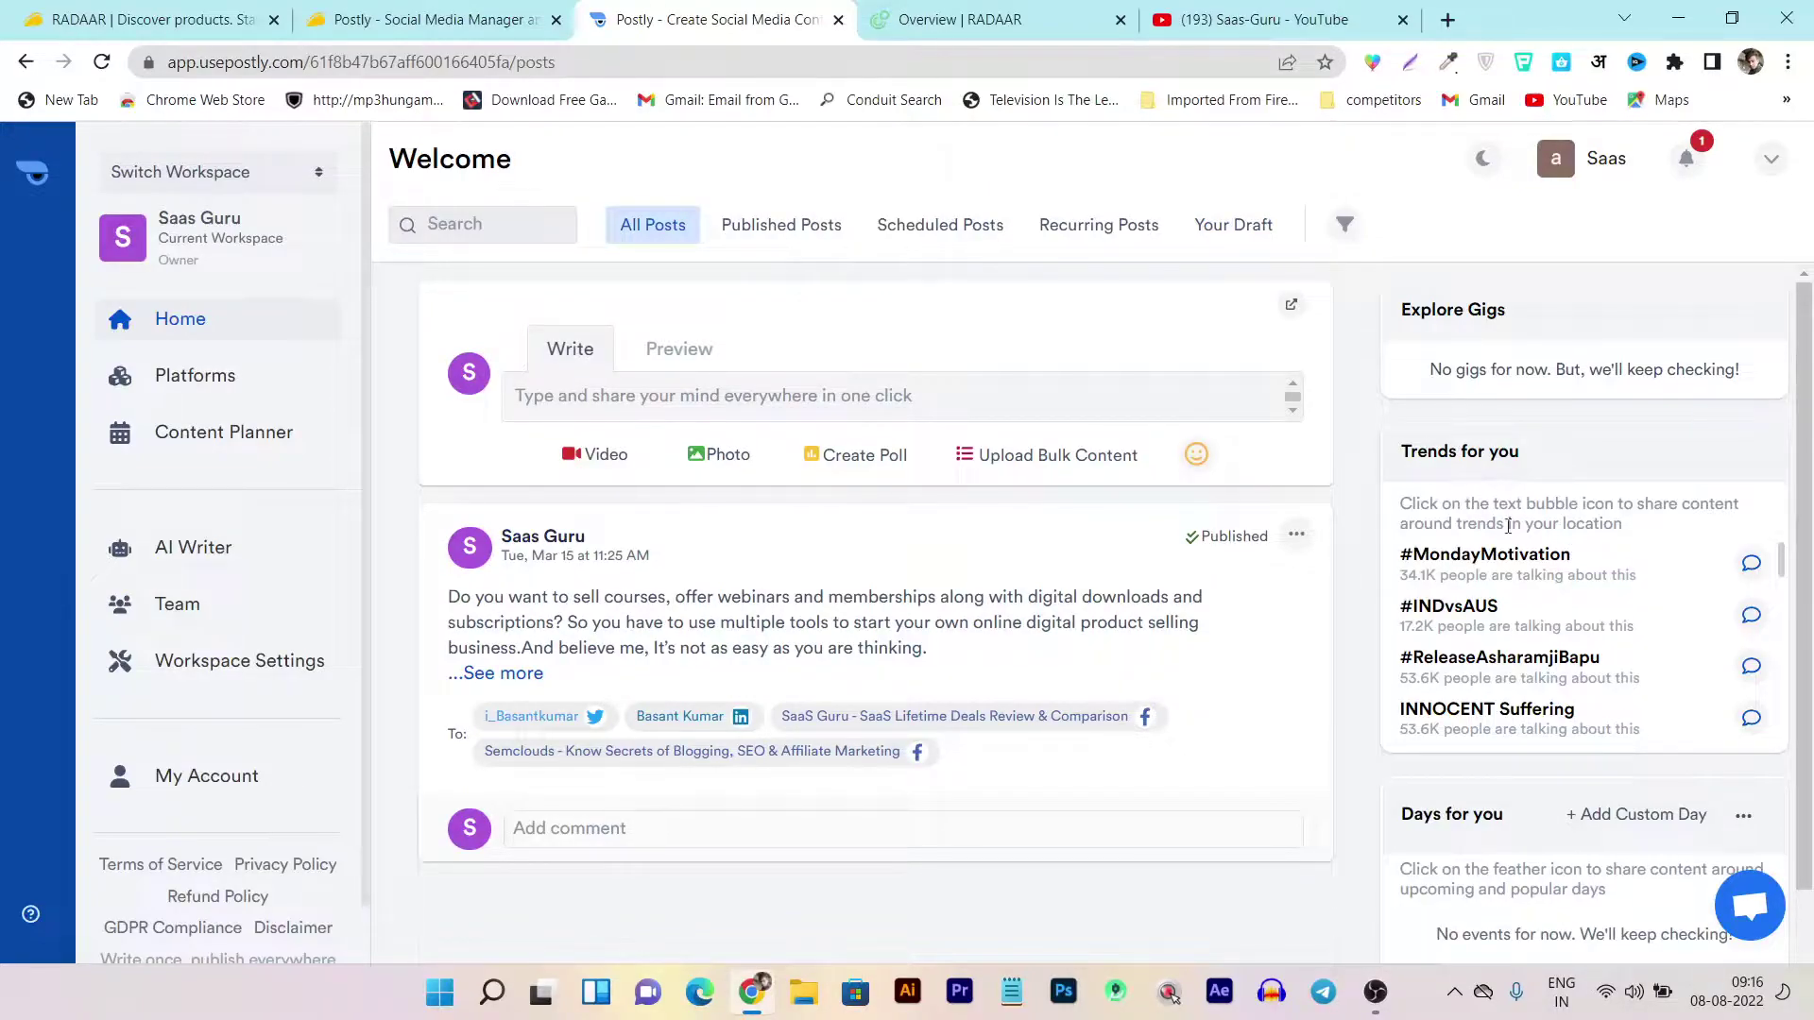
pyautogui.scroll(-4, 1515, 581)
pyautogui.scroll(4, 1514, 590)
# Review the Platforms list, then open the Content Planner's empty August 2022 calendar.
pyautogui.click(198, 378)
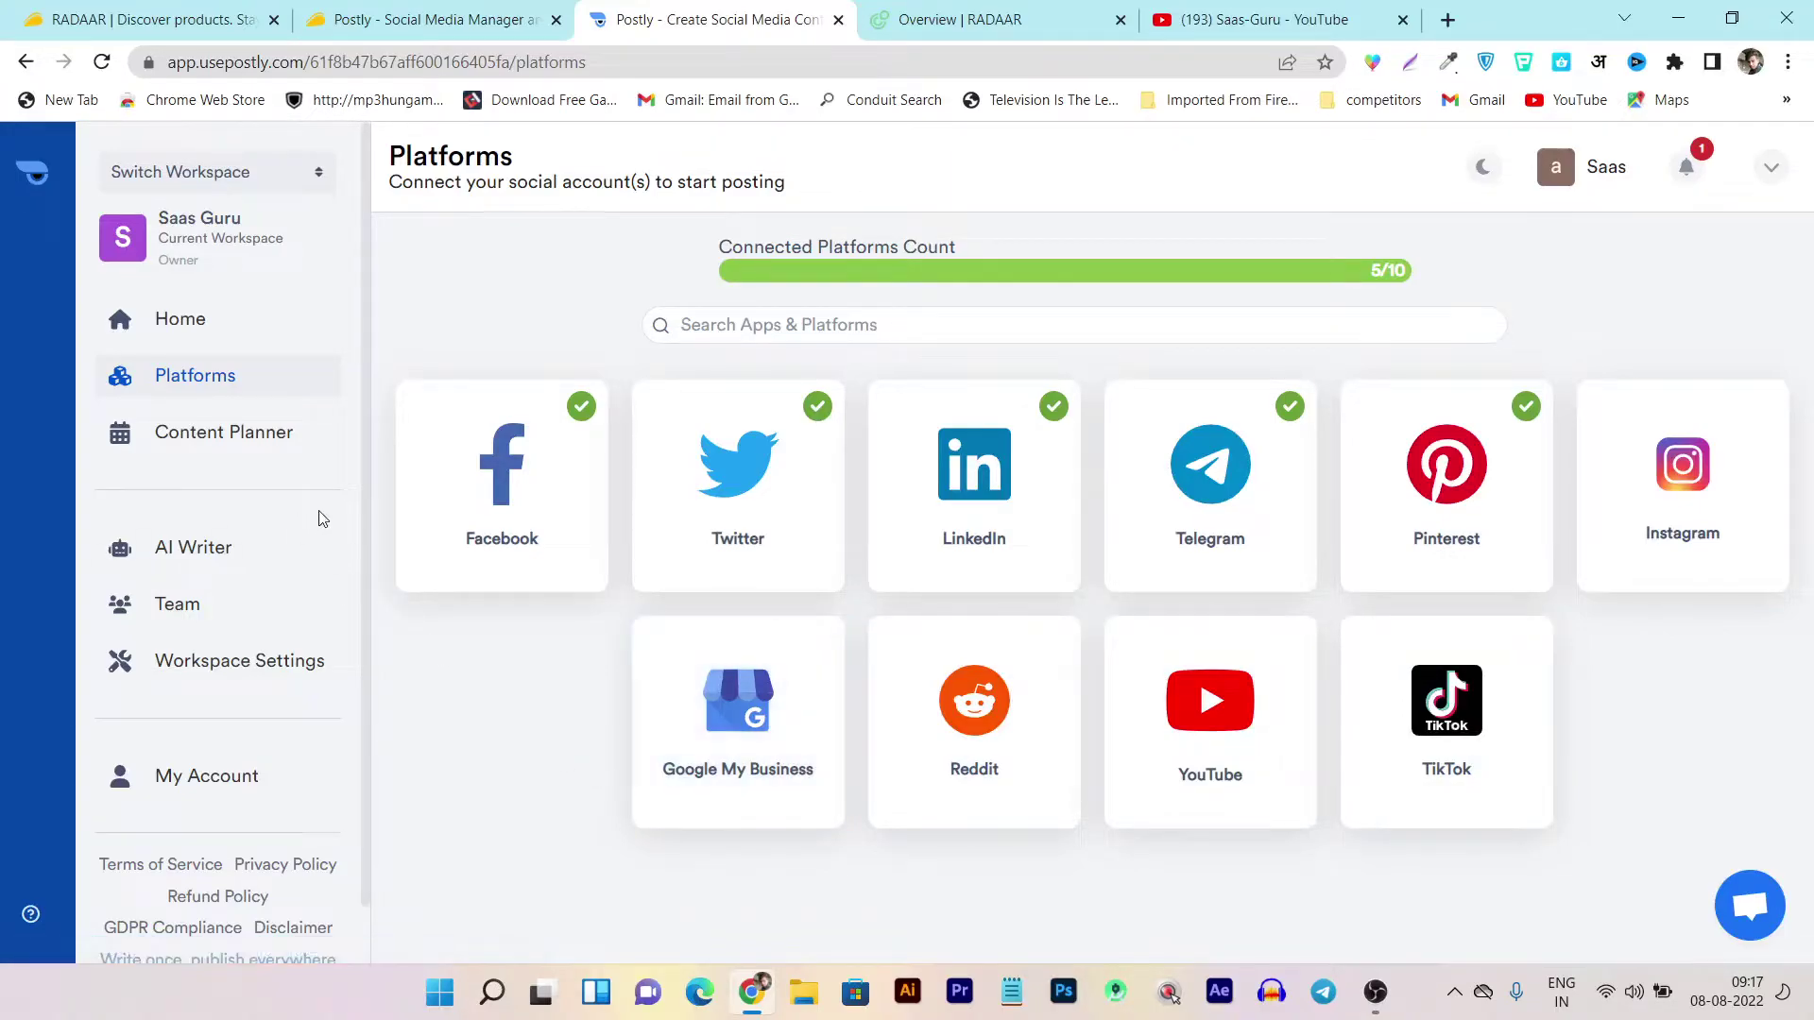
pyautogui.click(171, 448)
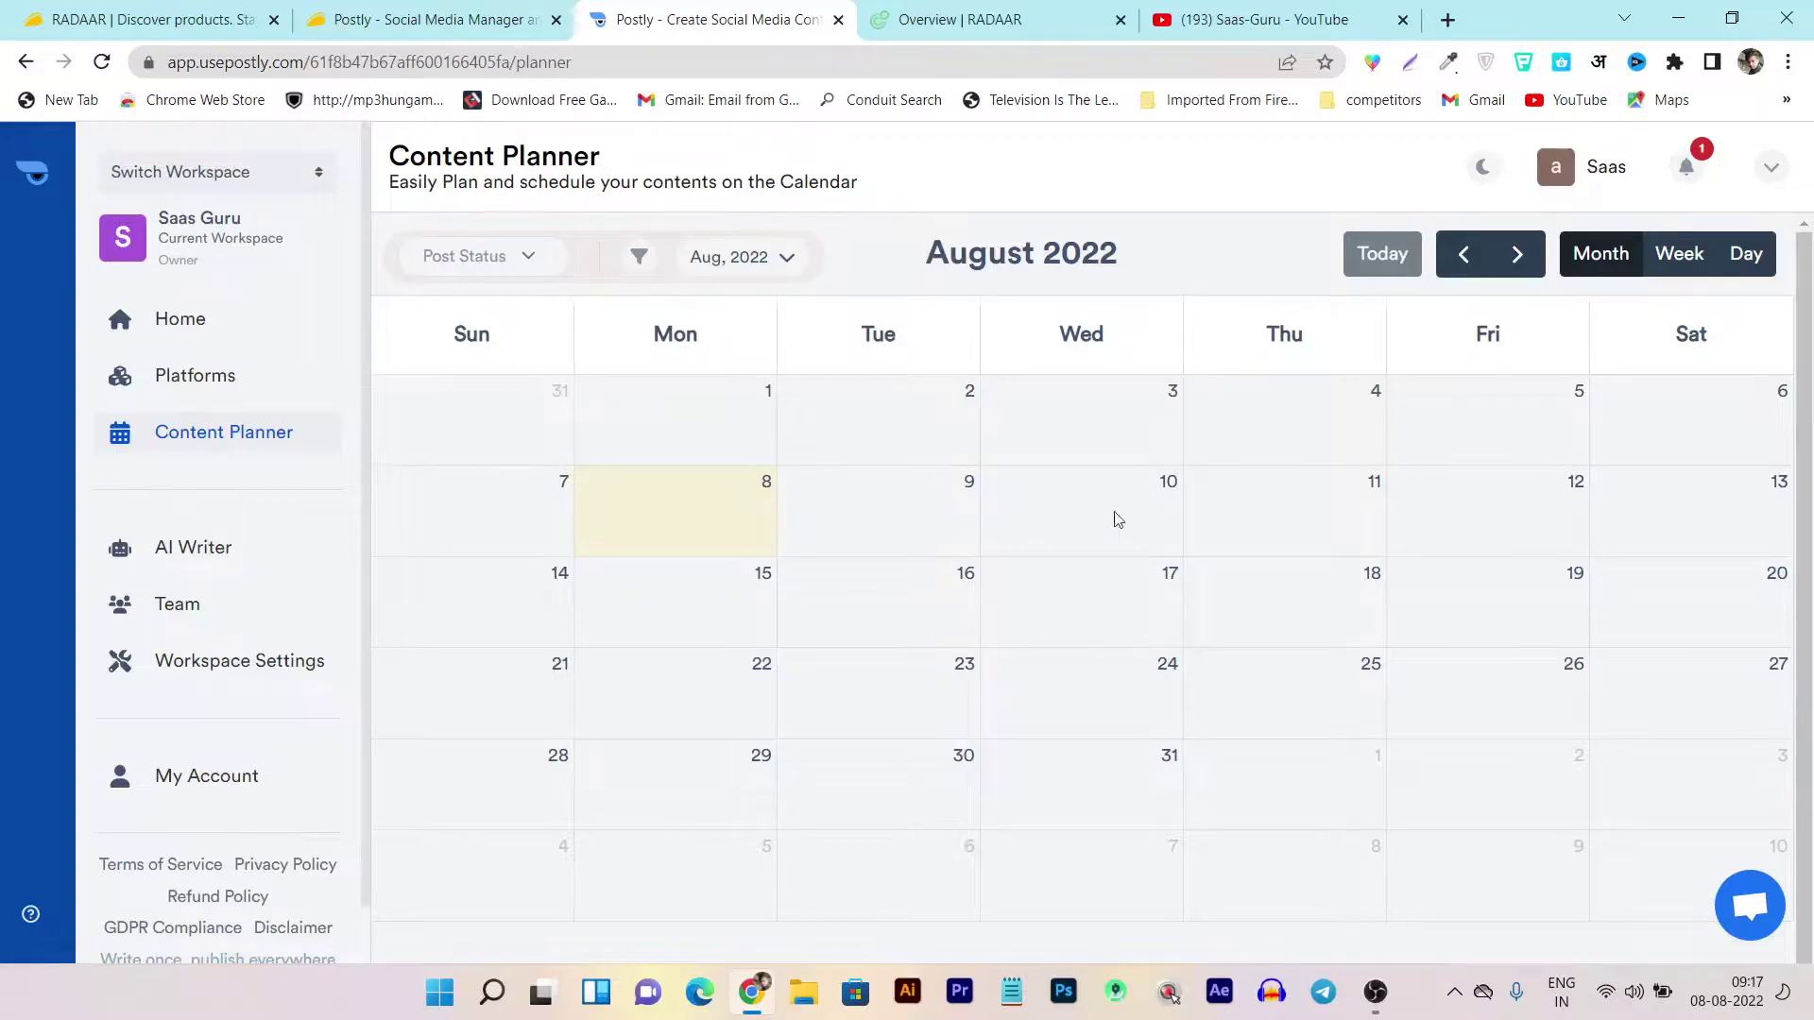
# Switch the planner to the Aug 21–27 week and start a post for Sunday Aug 21, 12:00 AM.
pyautogui.scroll(-1, 1228, 510)
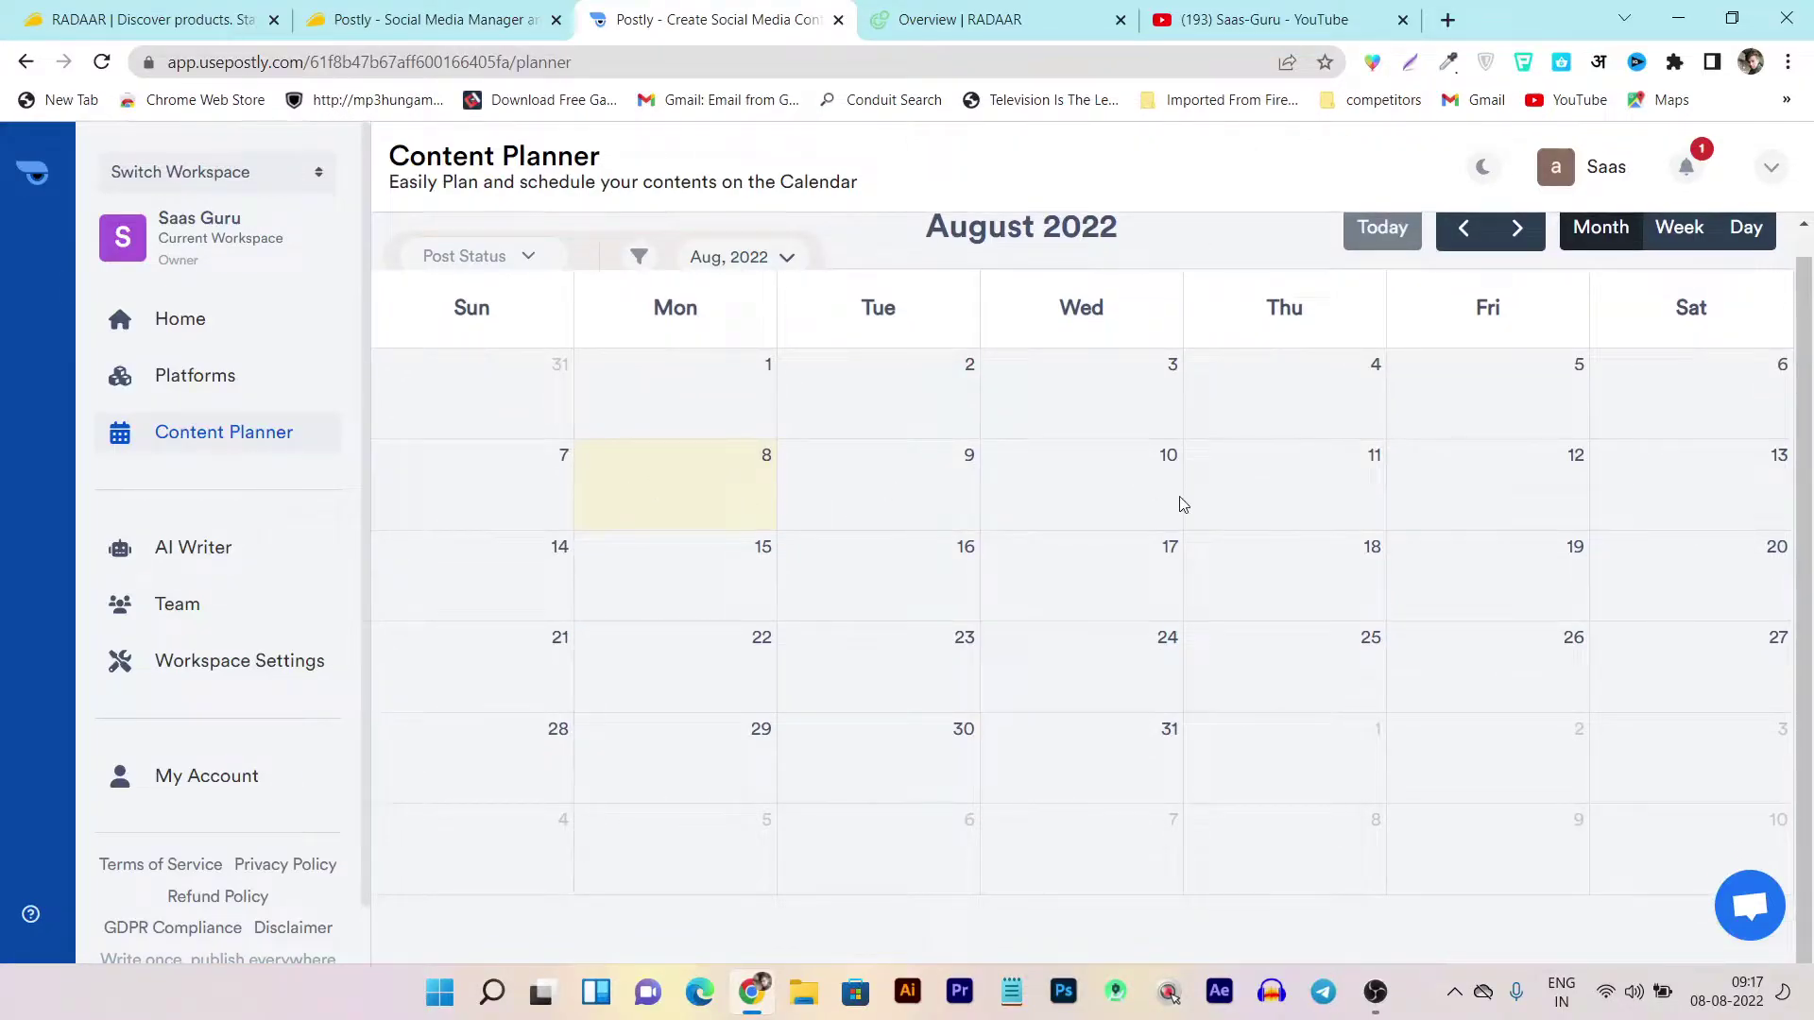
pyautogui.scroll(1, 1133, 658)
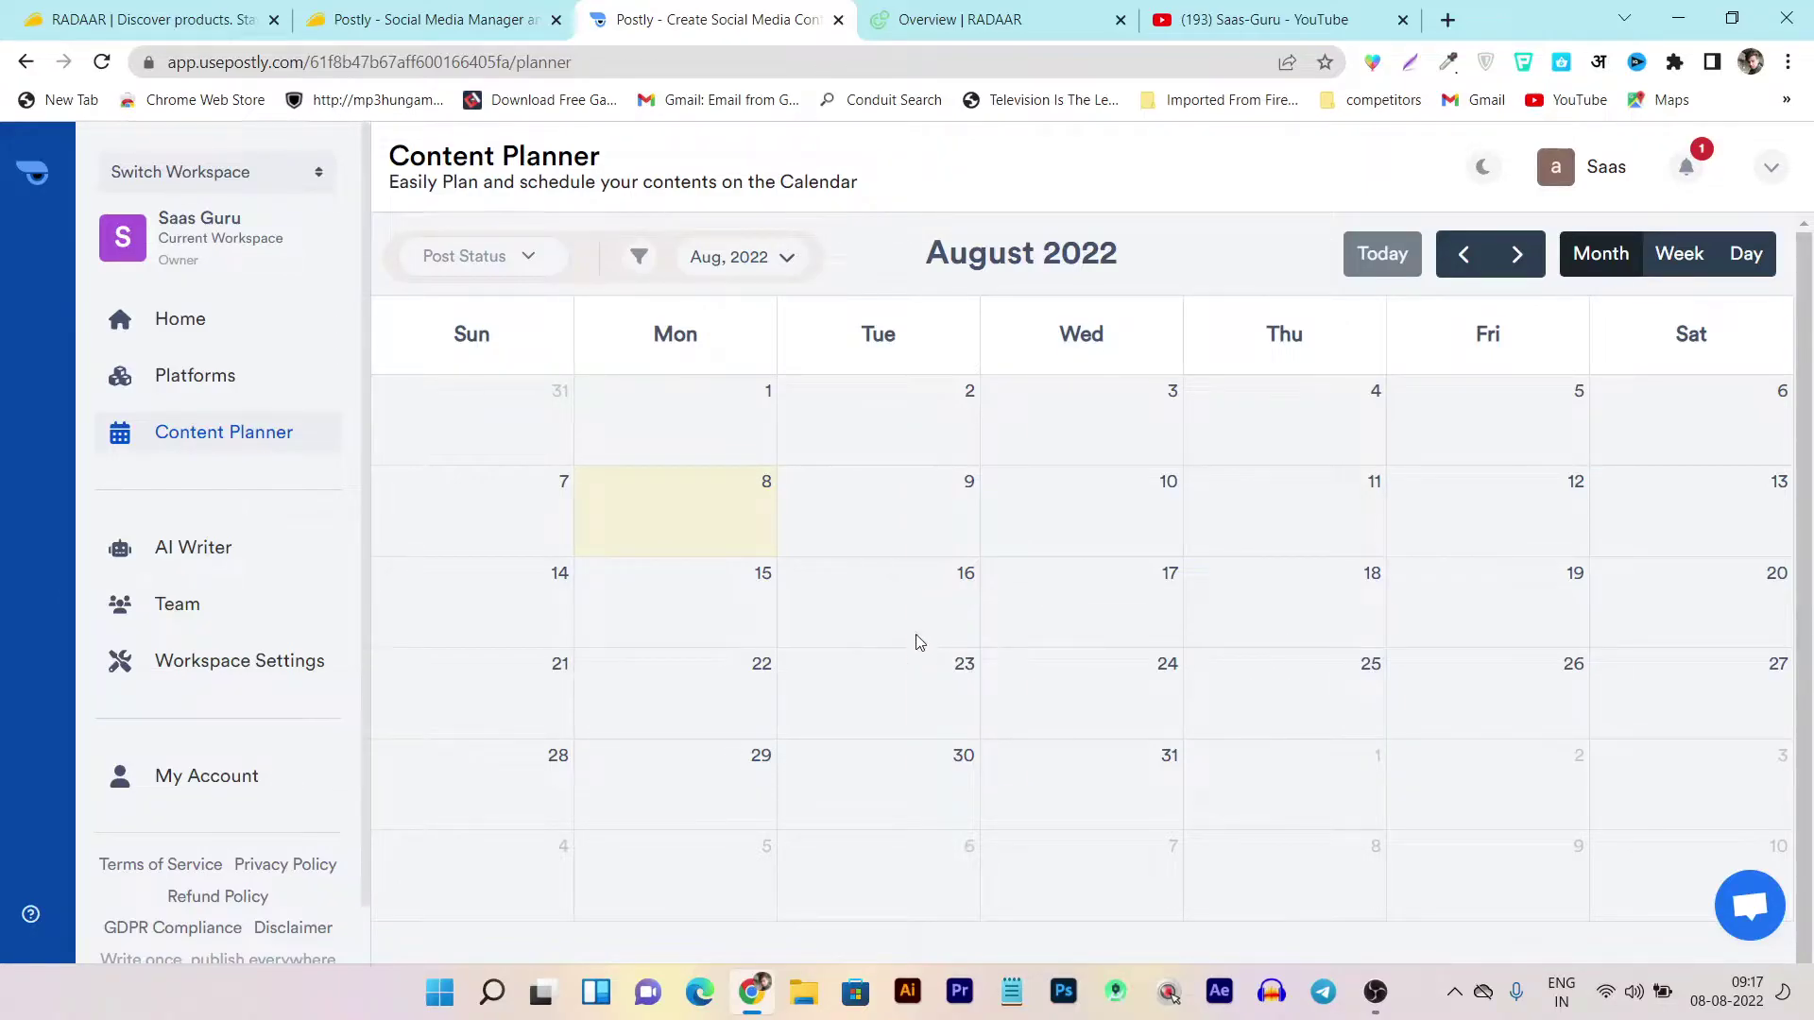
pyautogui.click(1144, 681)
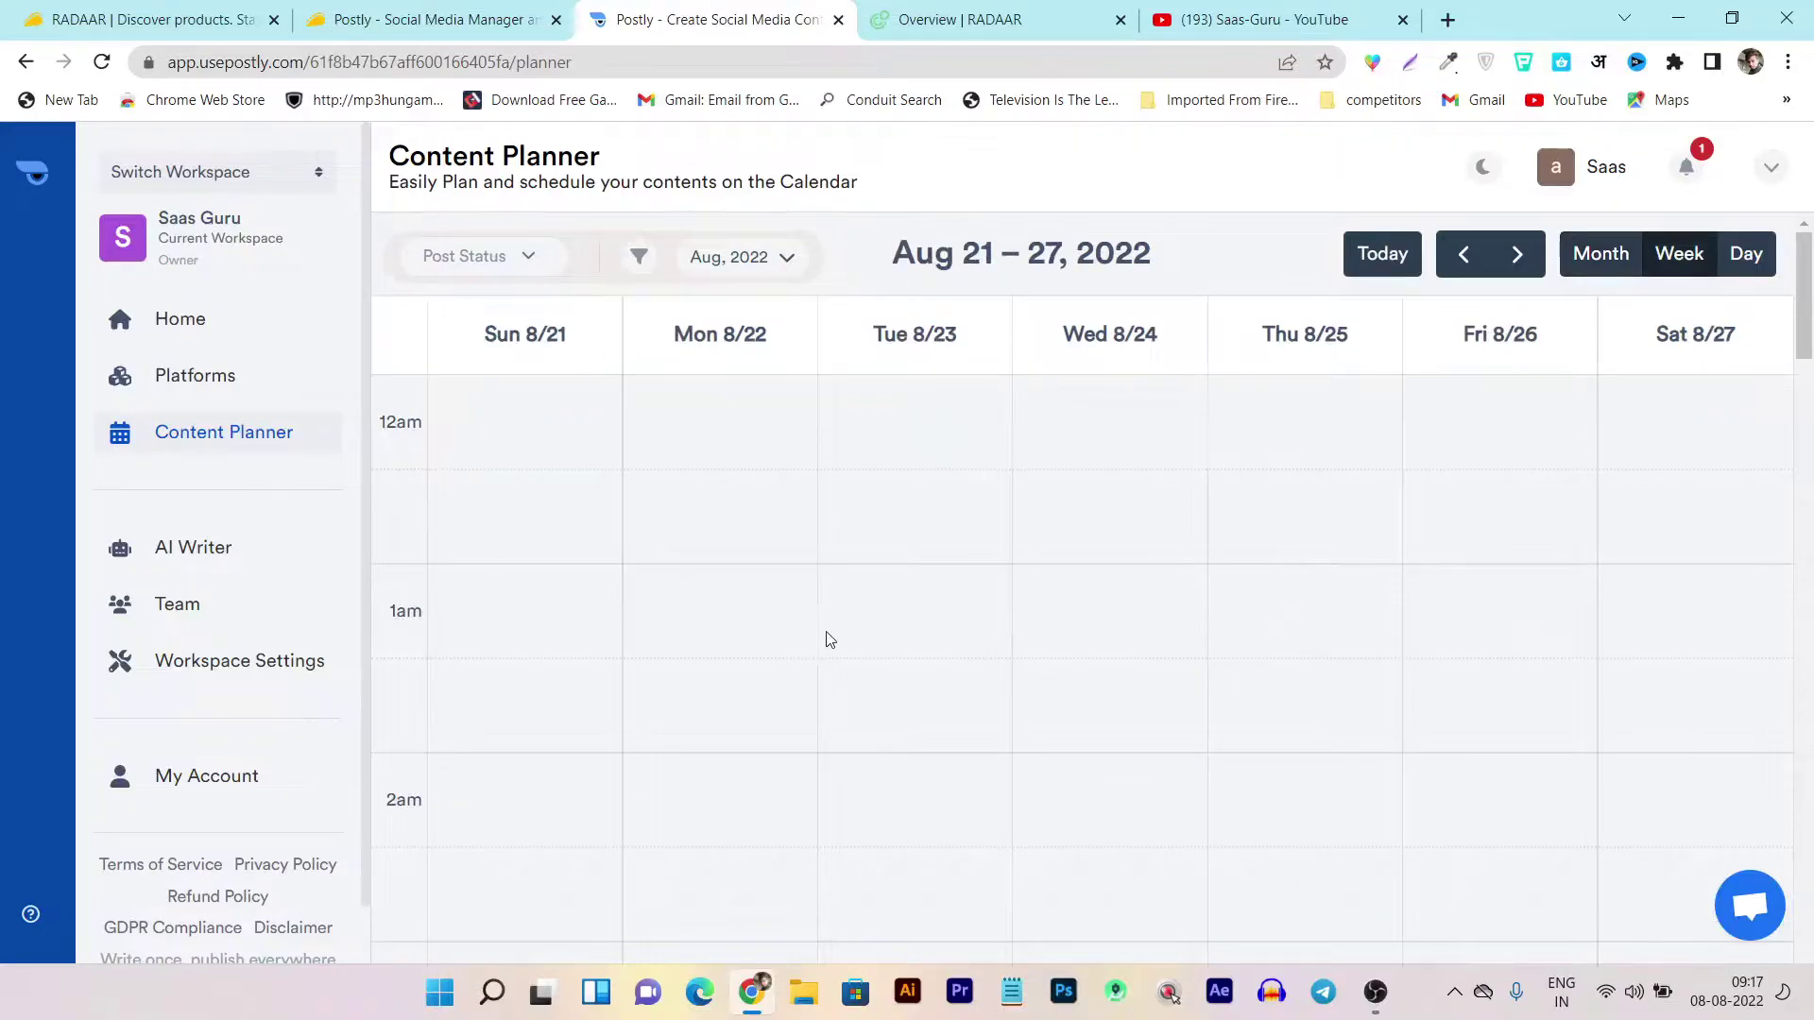
pyautogui.scroll(-5, 576, 492)
pyautogui.rightClick(505, 486)
pyautogui.press('Escape')
pyautogui.click(497, 449)
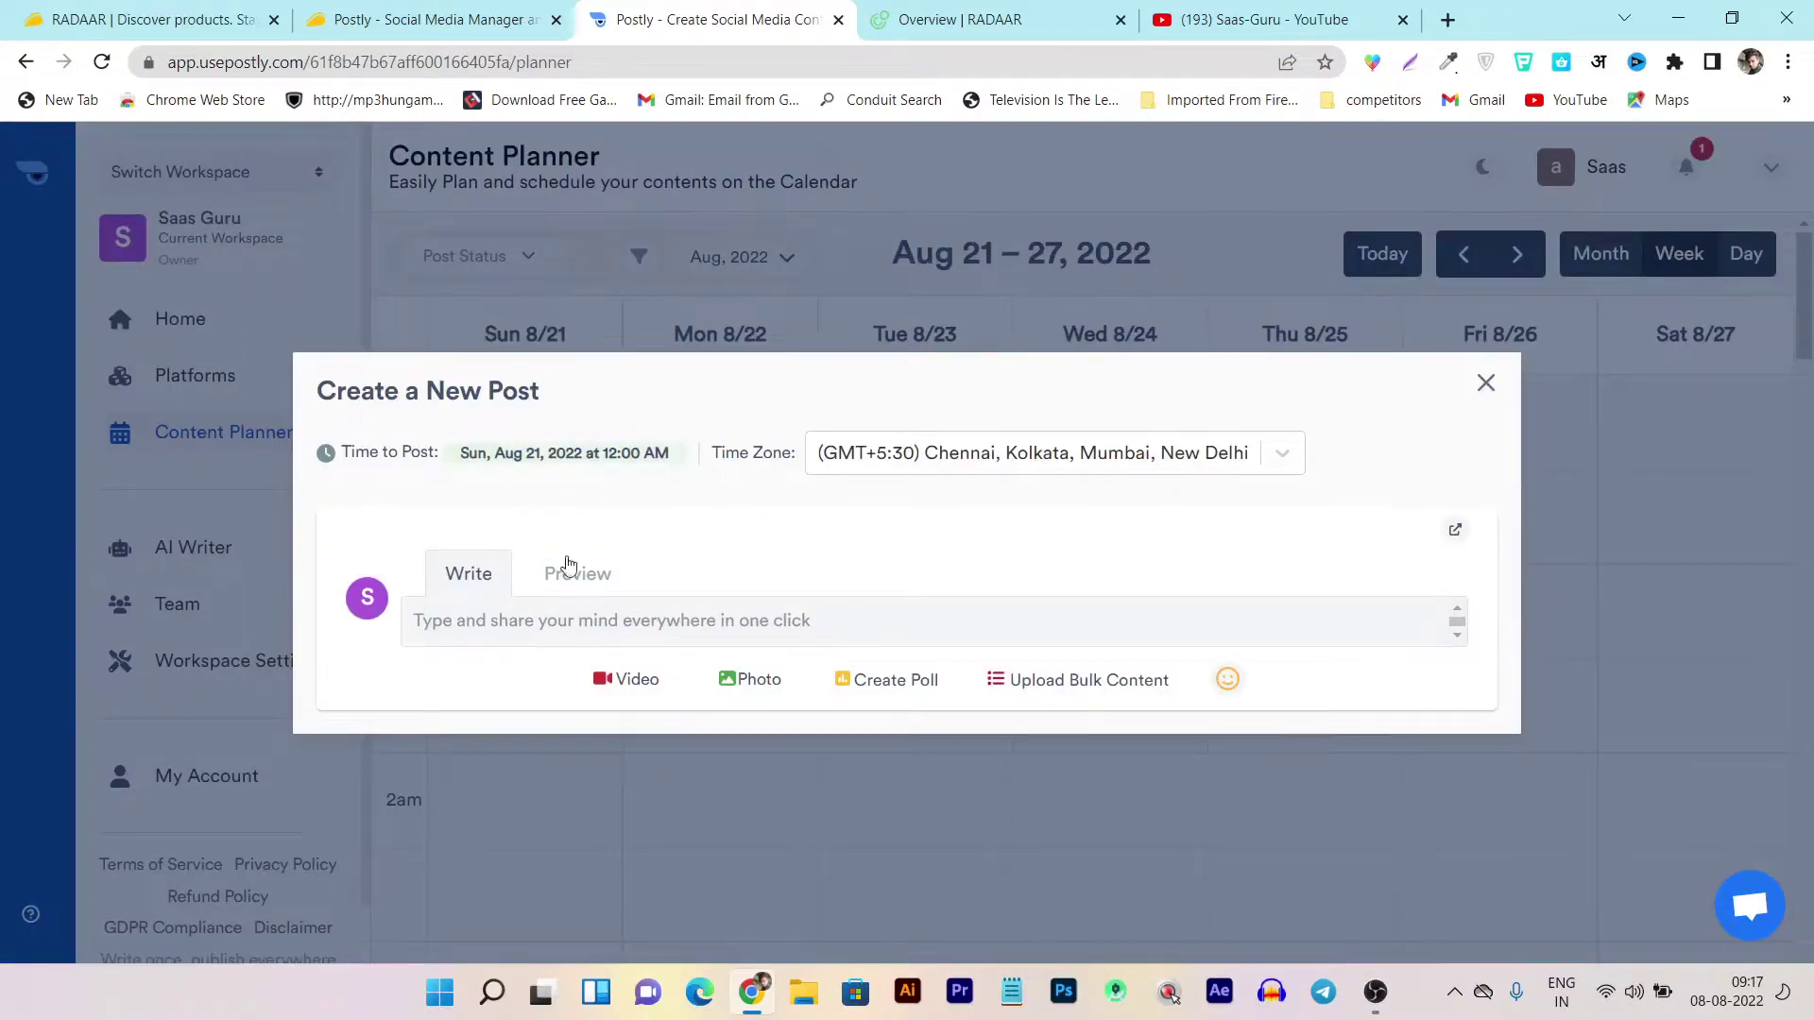
# Inspect the post text box and Time Zone list, then close the new-post form unchanged.
pyautogui.click(487, 615)
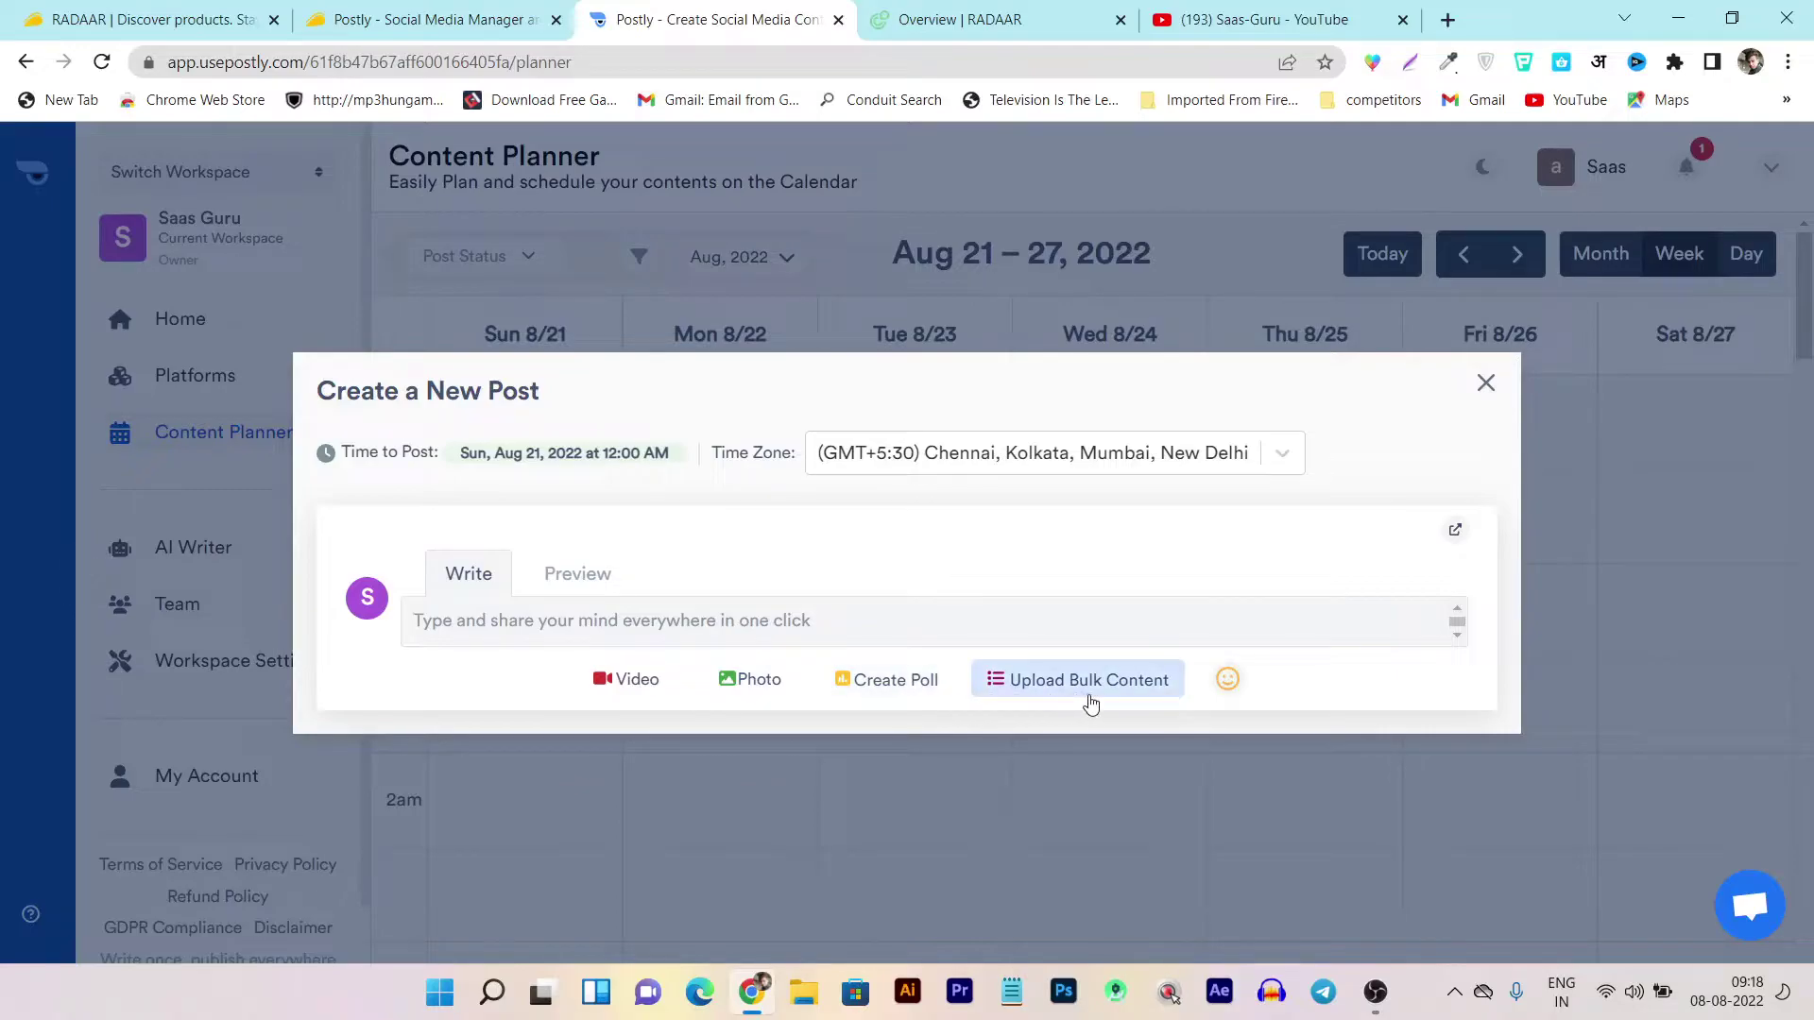
pyautogui.click(1056, 463)
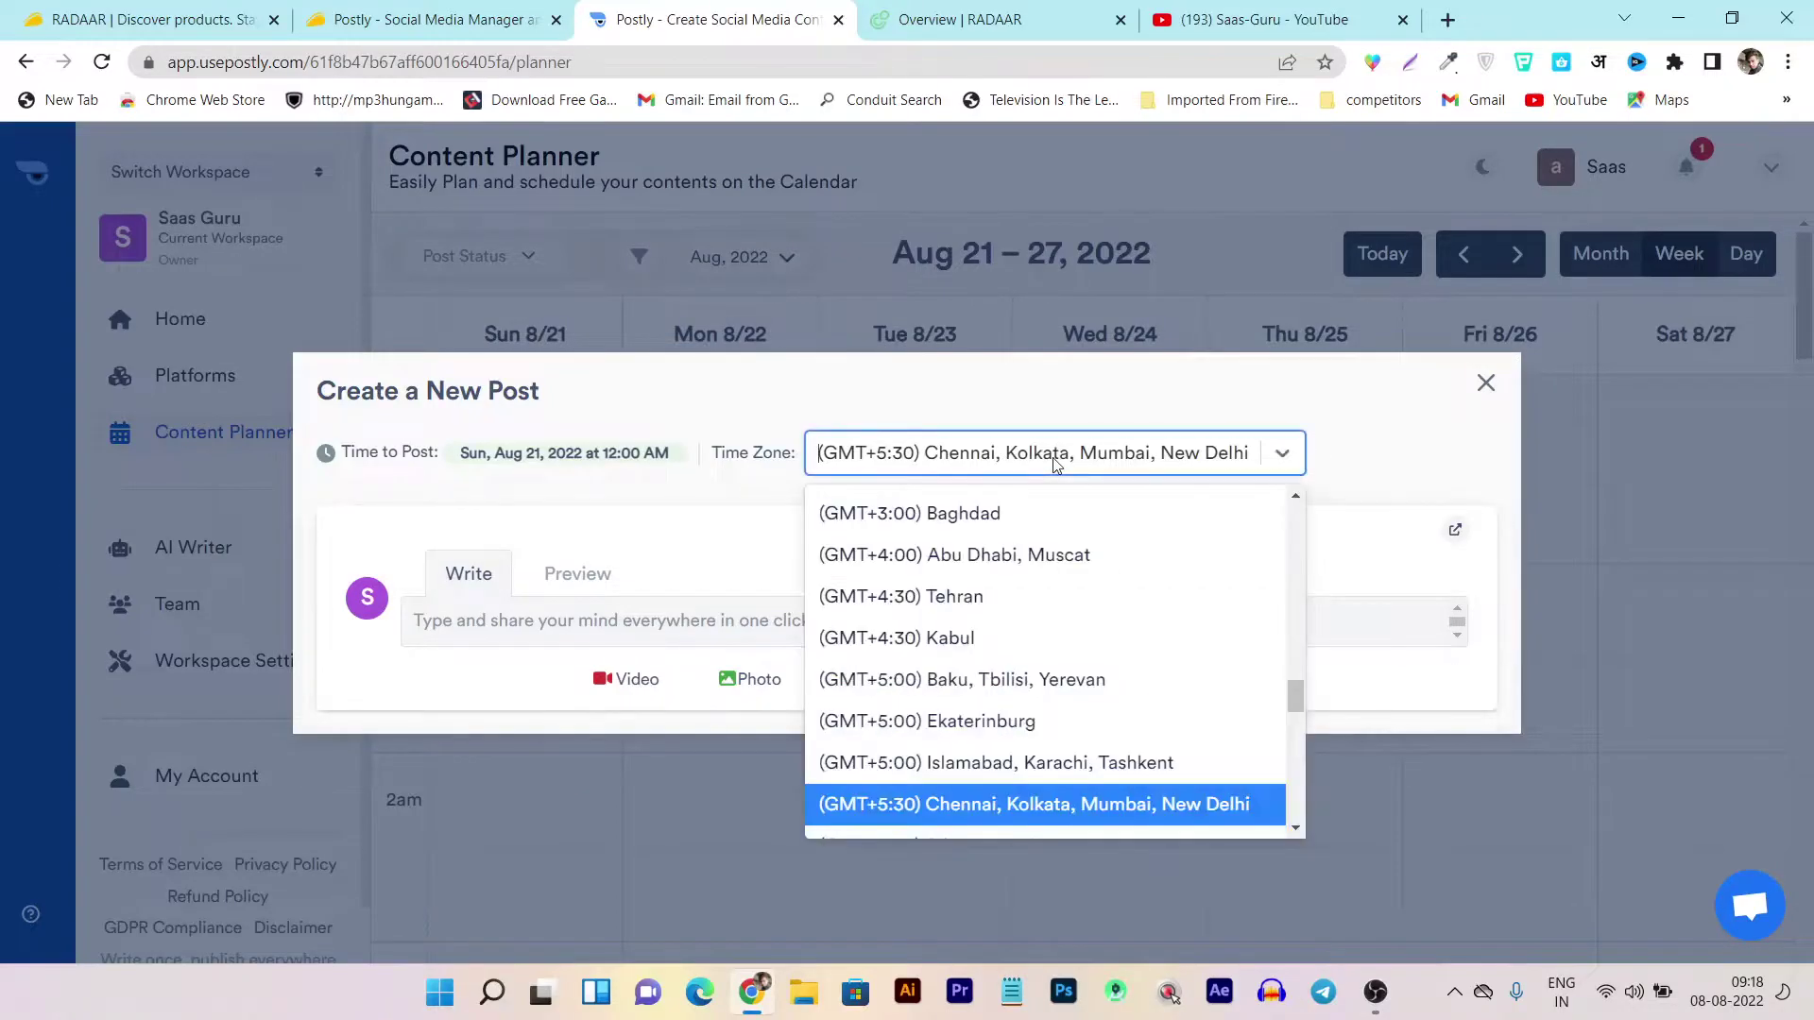
pyautogui.click(686, 526)
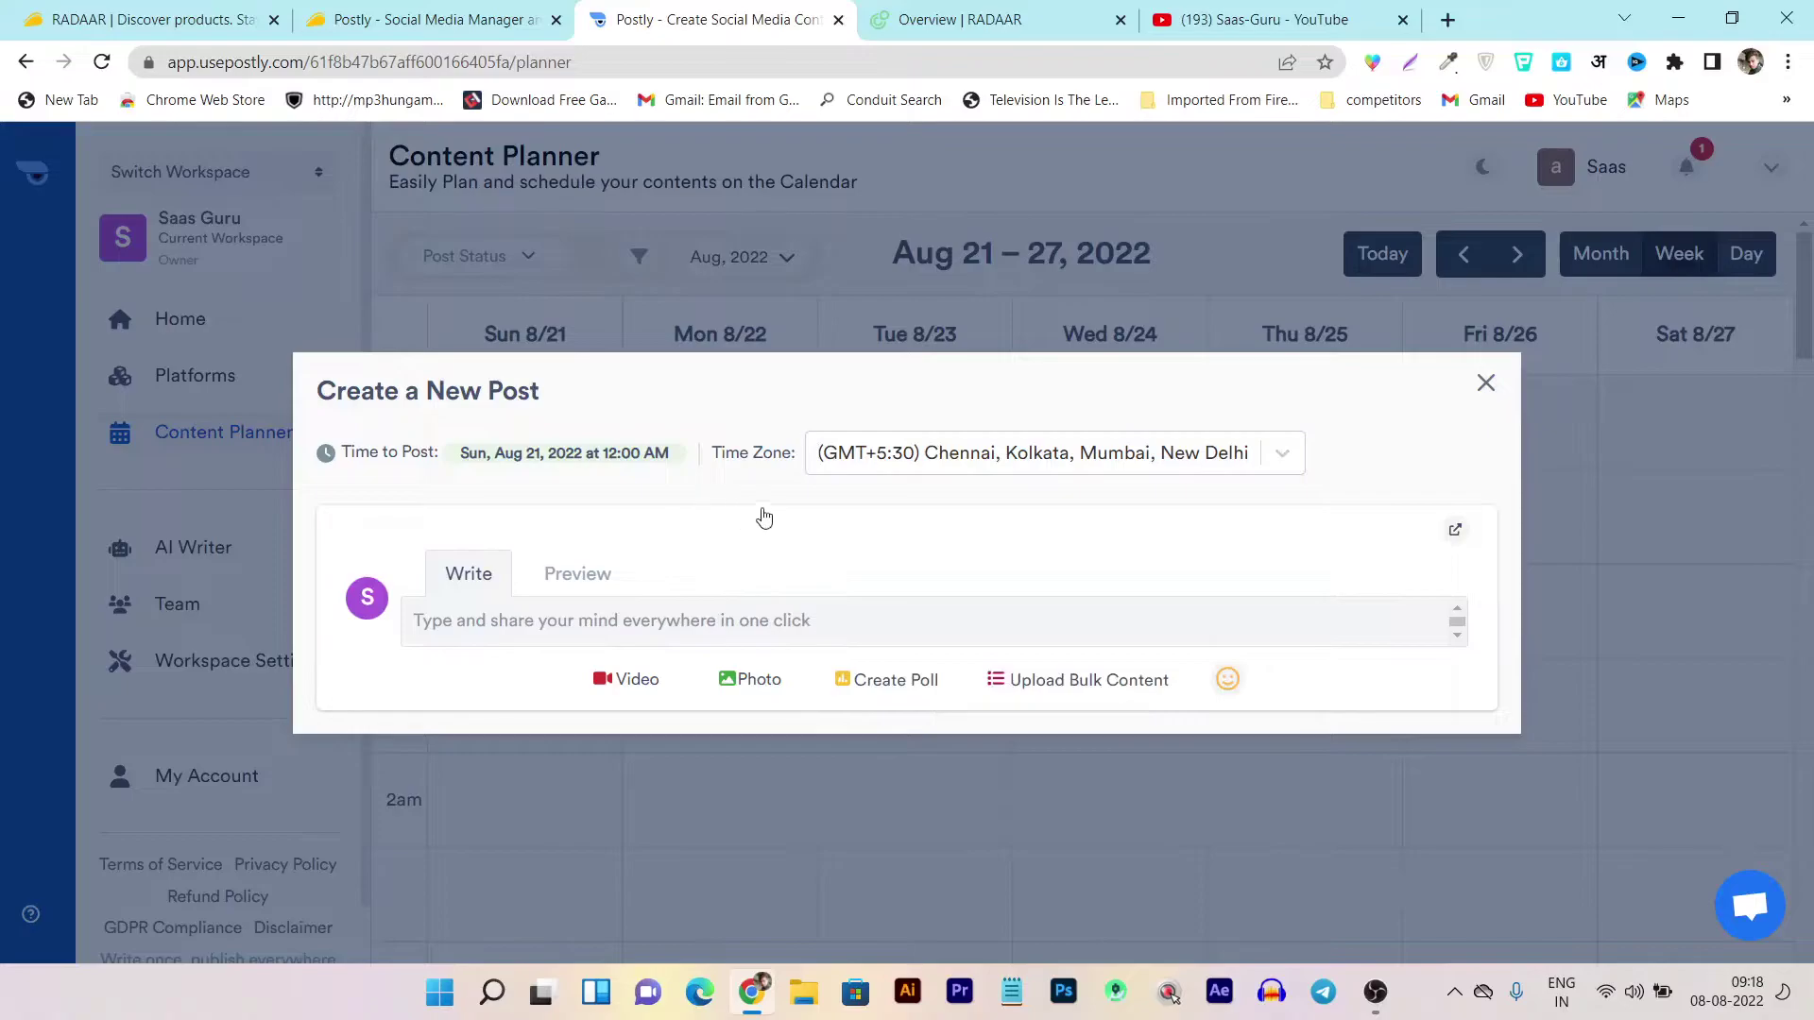
pyautogui.click(1486, 383)
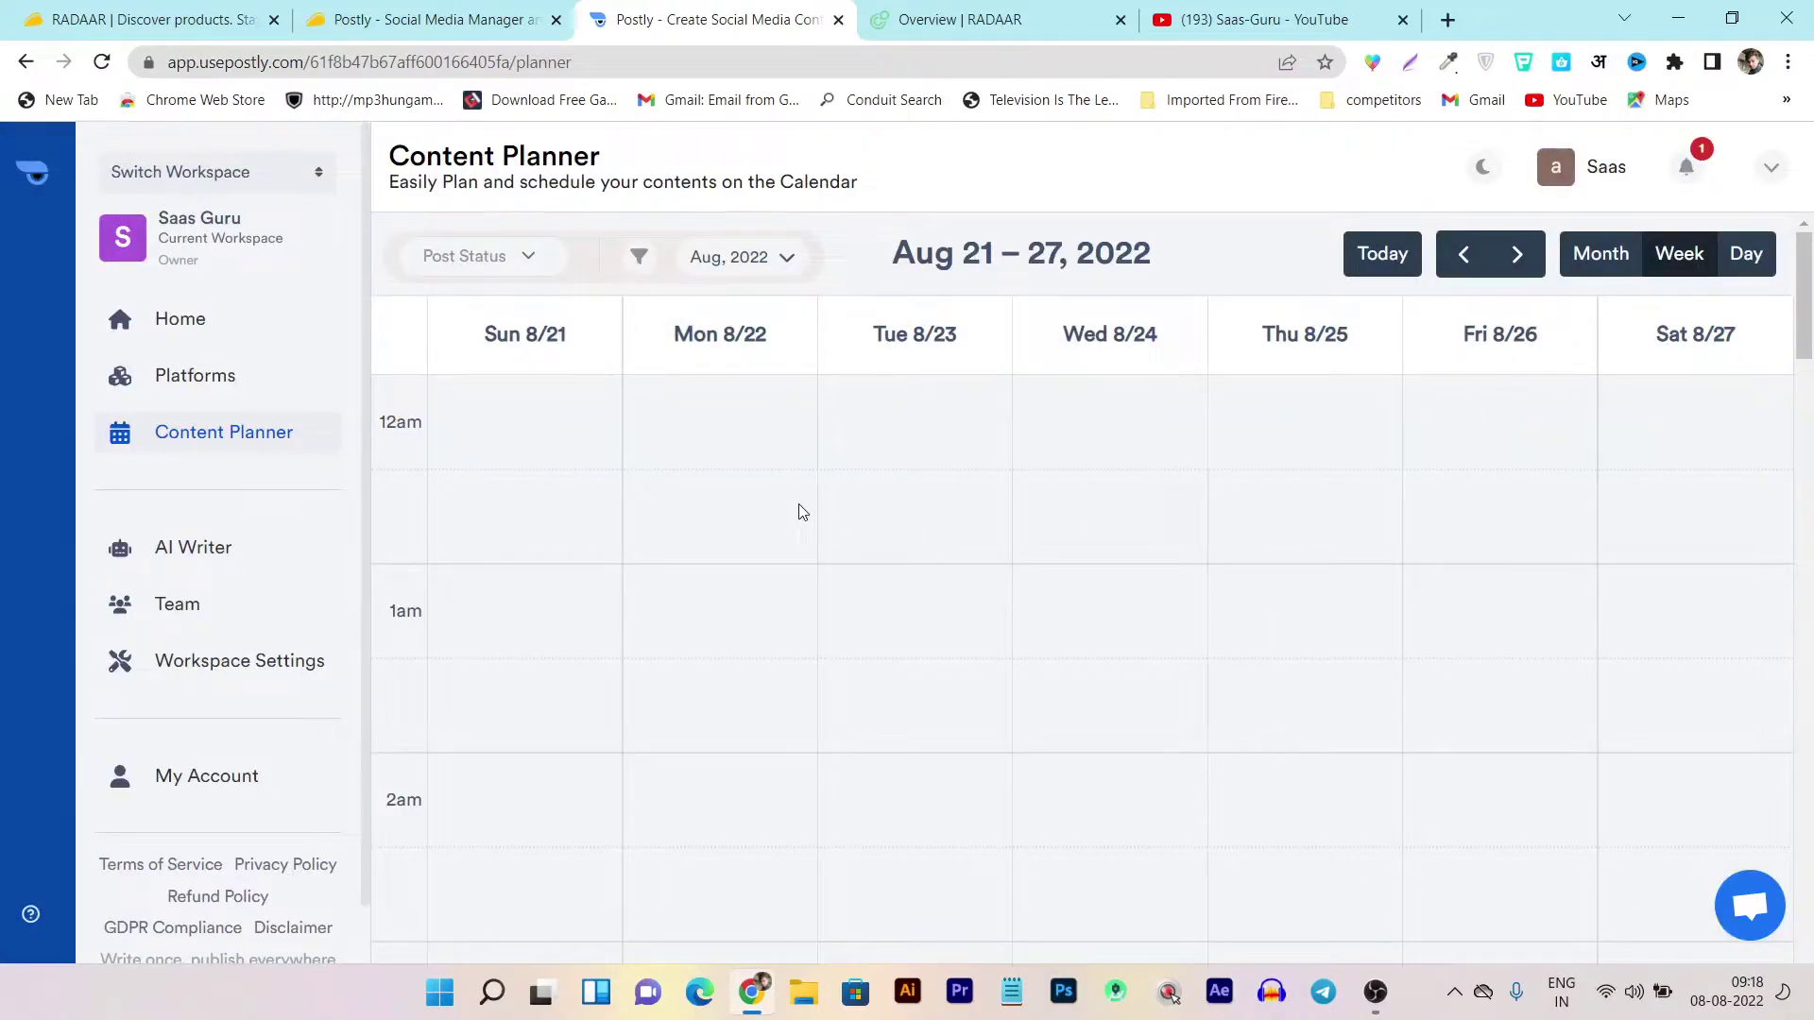
# Open AI Writer and scroll through its content categories.
pyautogui.click(236, 554)
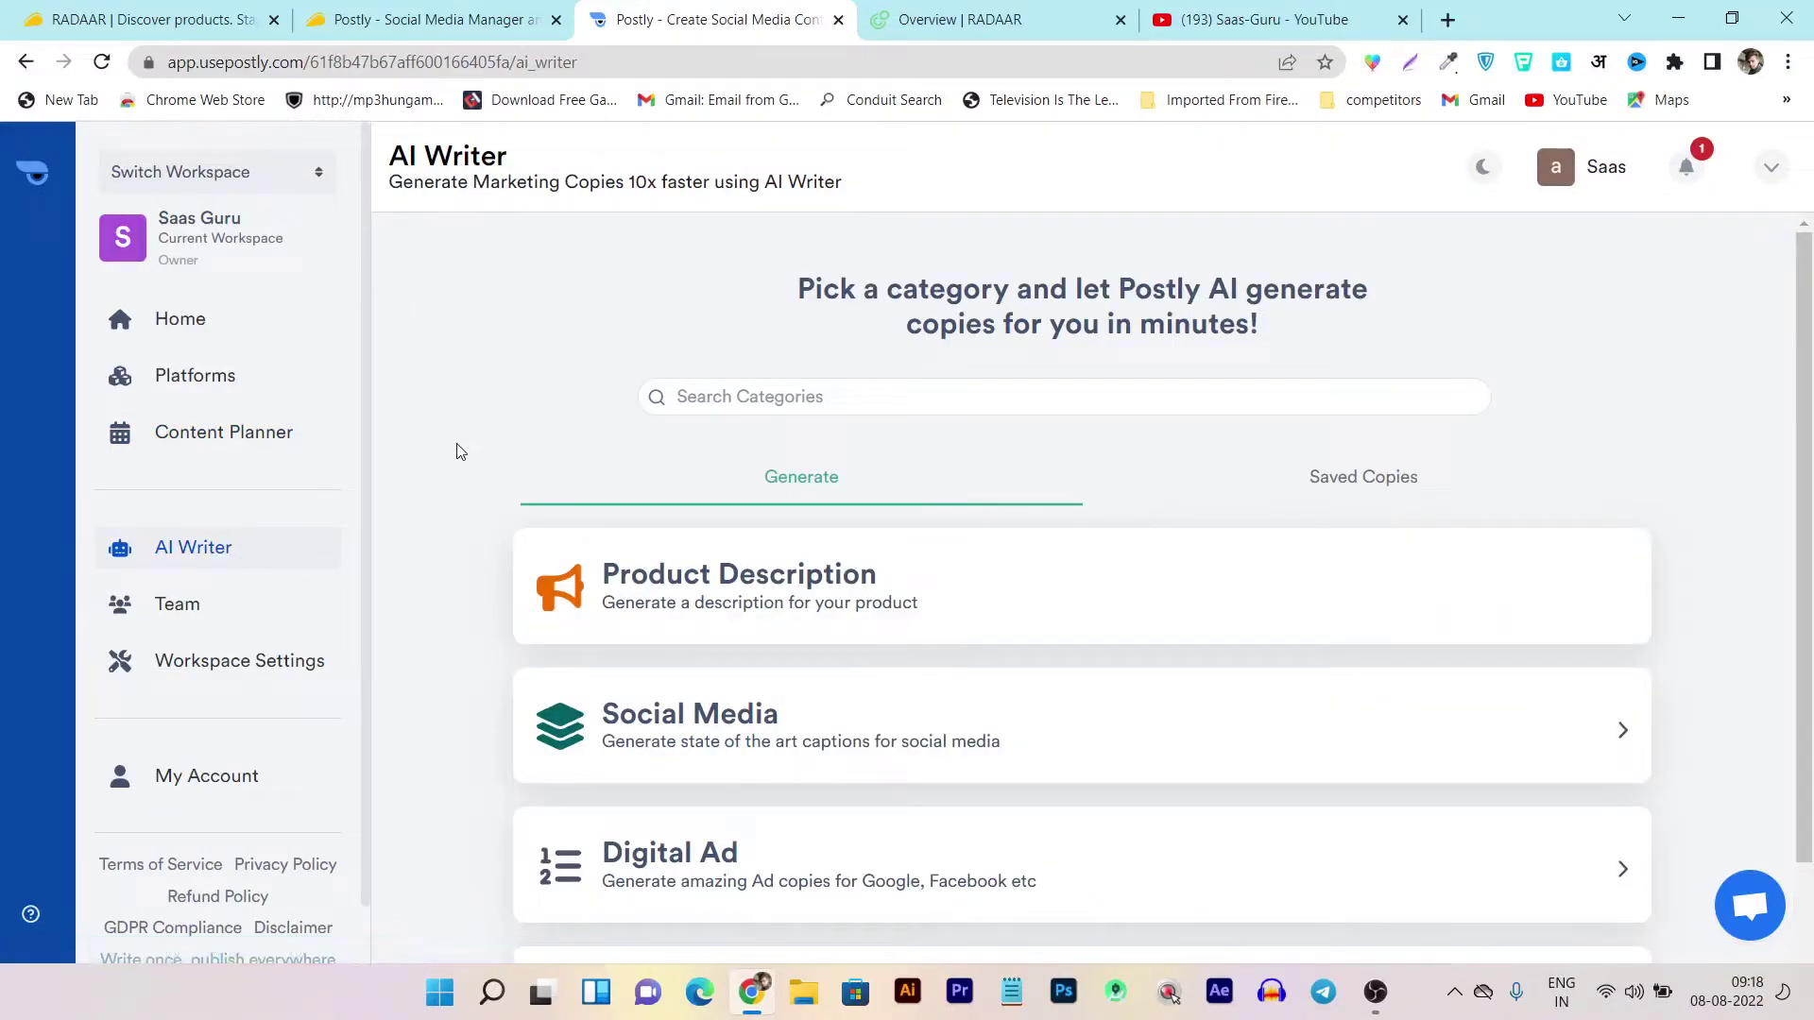
pyautogui.scroll(-1, 457, 451)
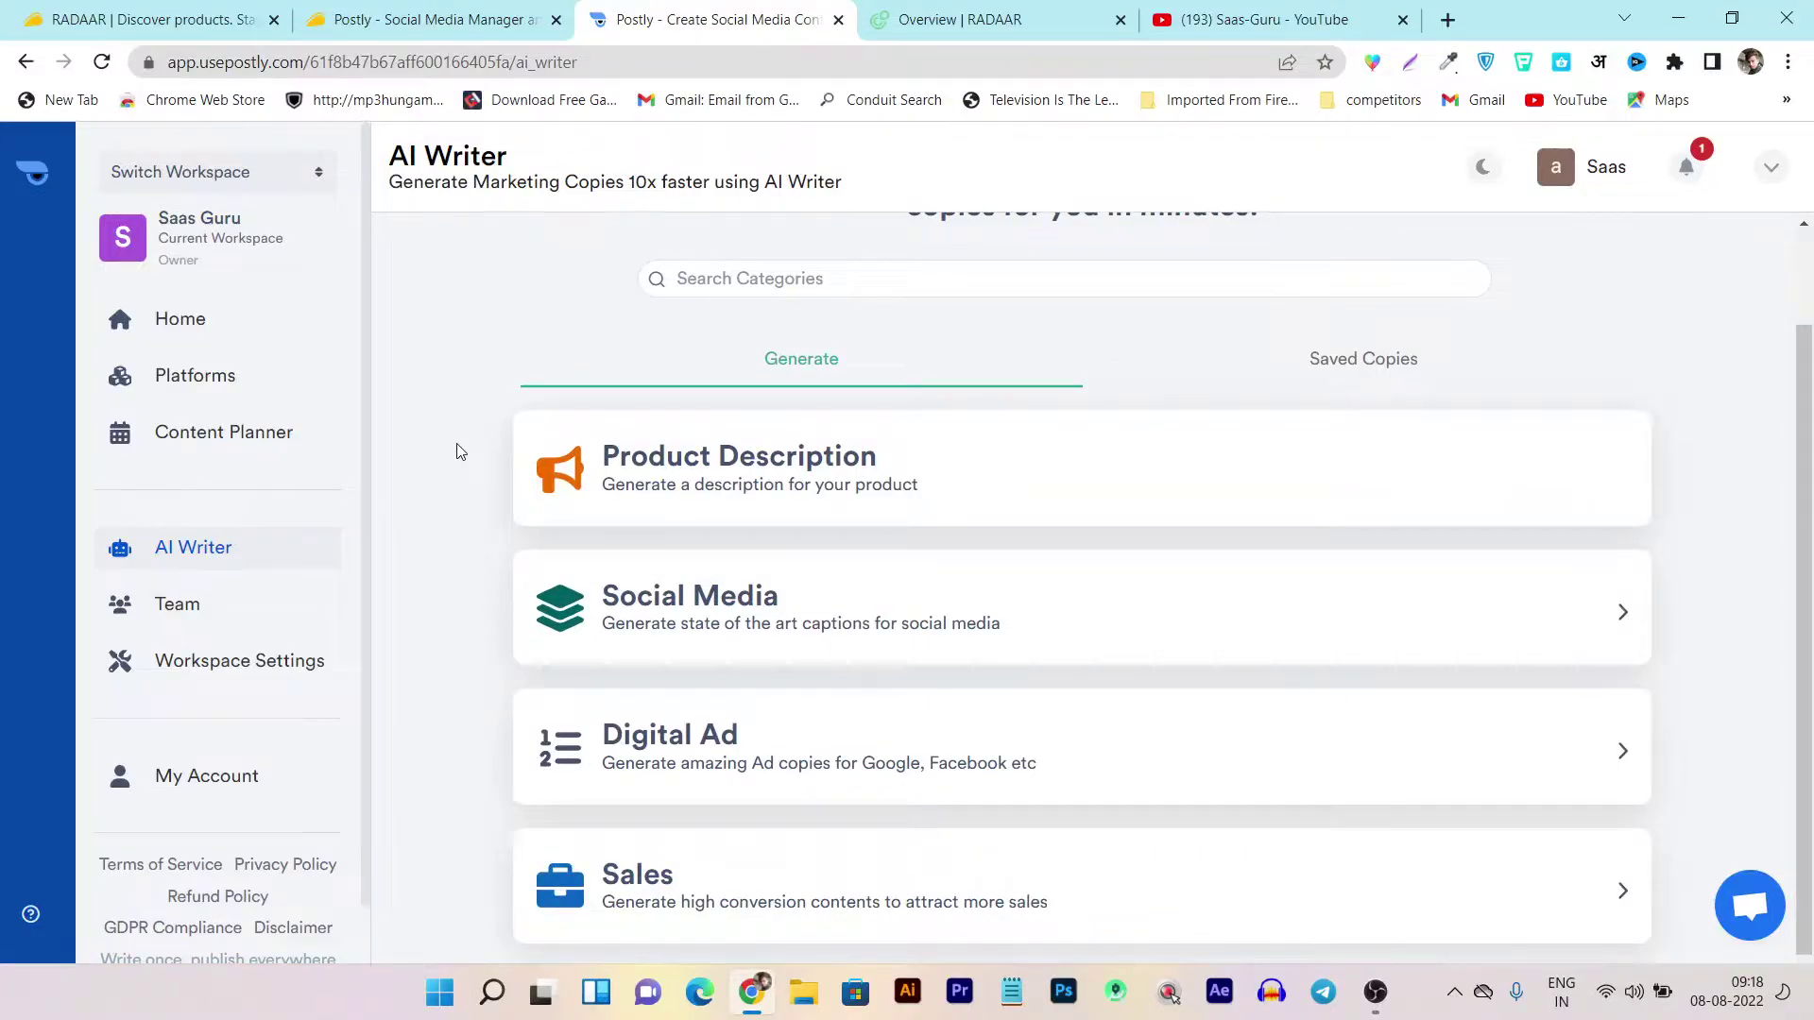
pyautogui.scroll(-1, 457, 452)
pyautogui.scroll(2, 458, 580)
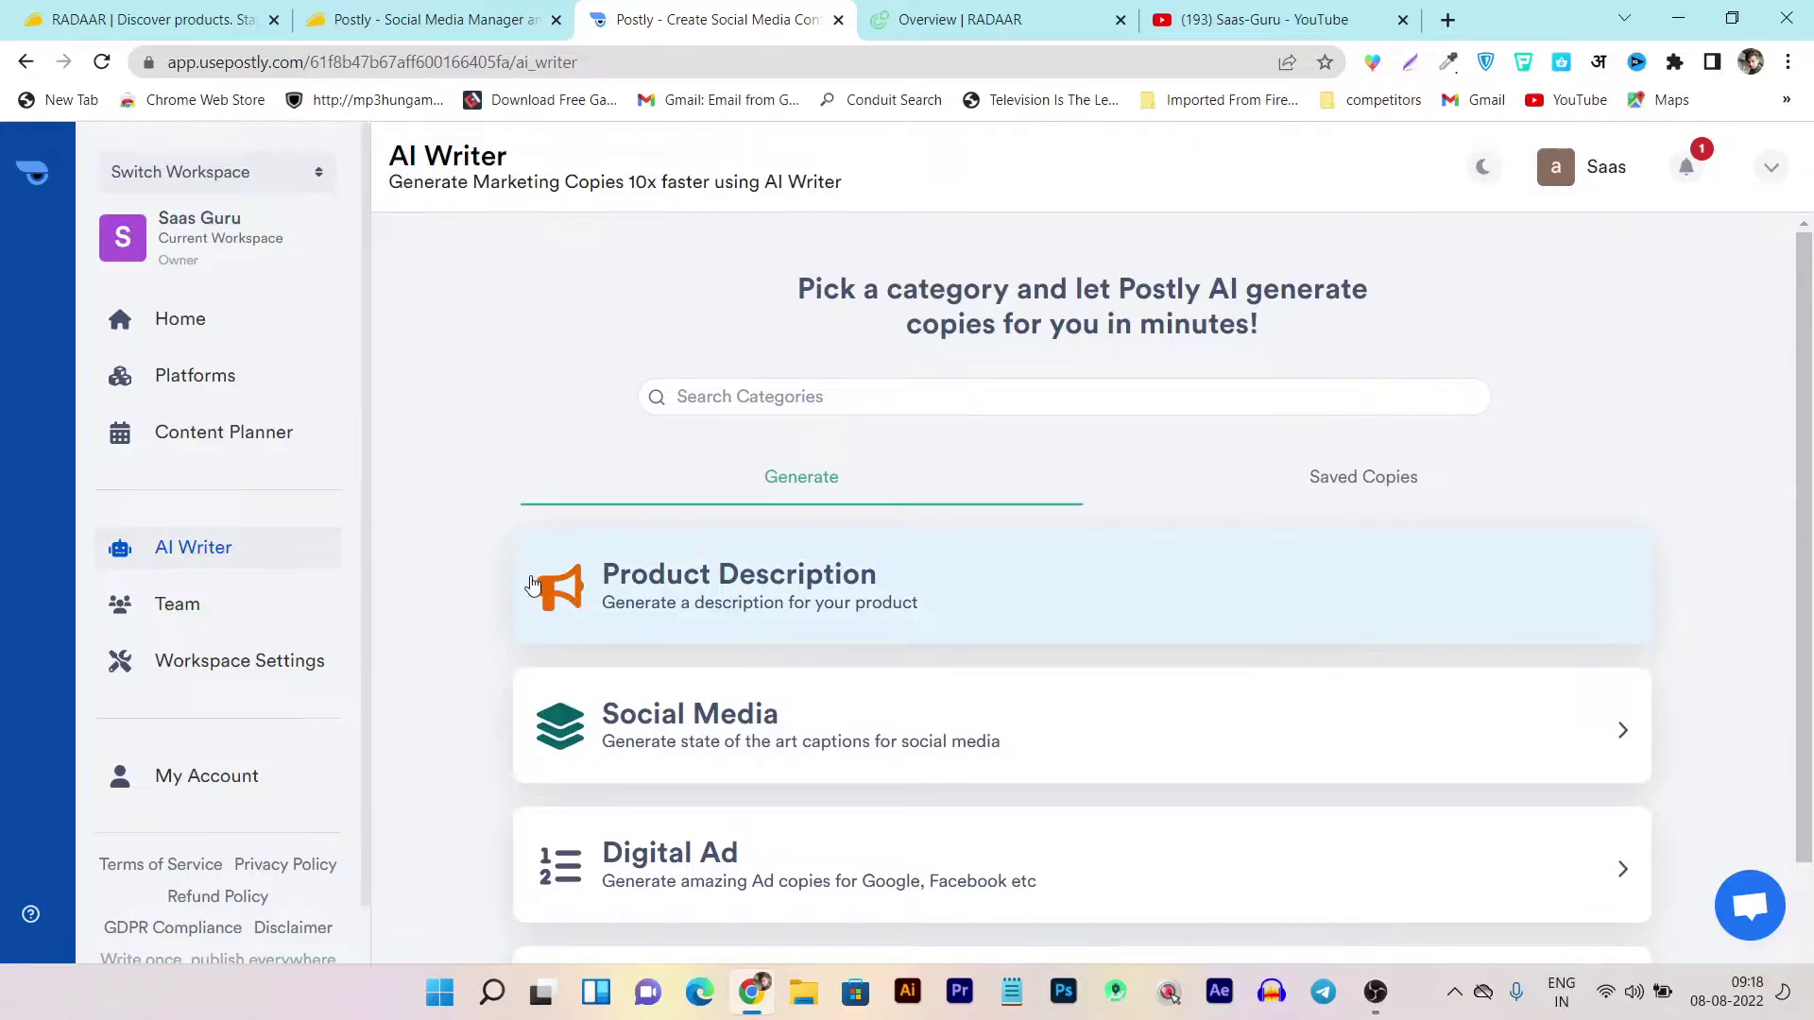
pyautogui.scroll(-1, 532, 583)
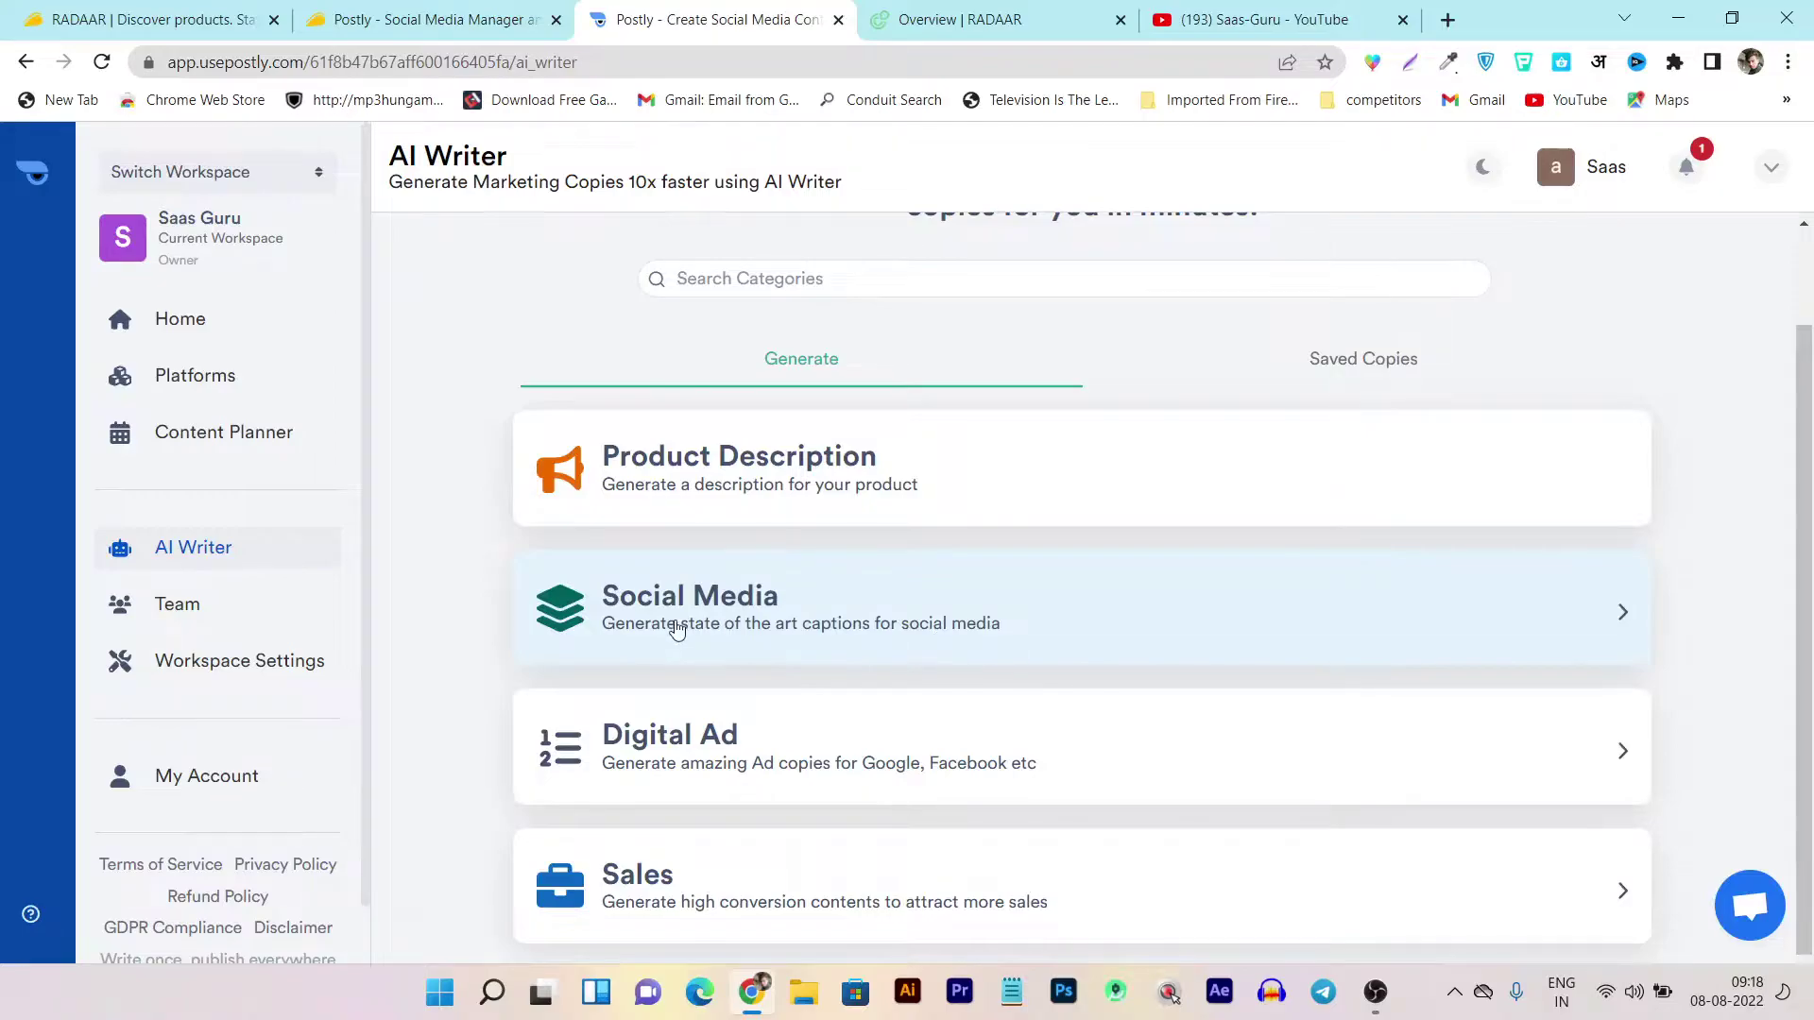
# Expand and collapse the Digital Ad and Sales categories, then bring up the Team page.
pyautogui.click(877, 754)
pyautogui.scroll(-1, 879, 752)
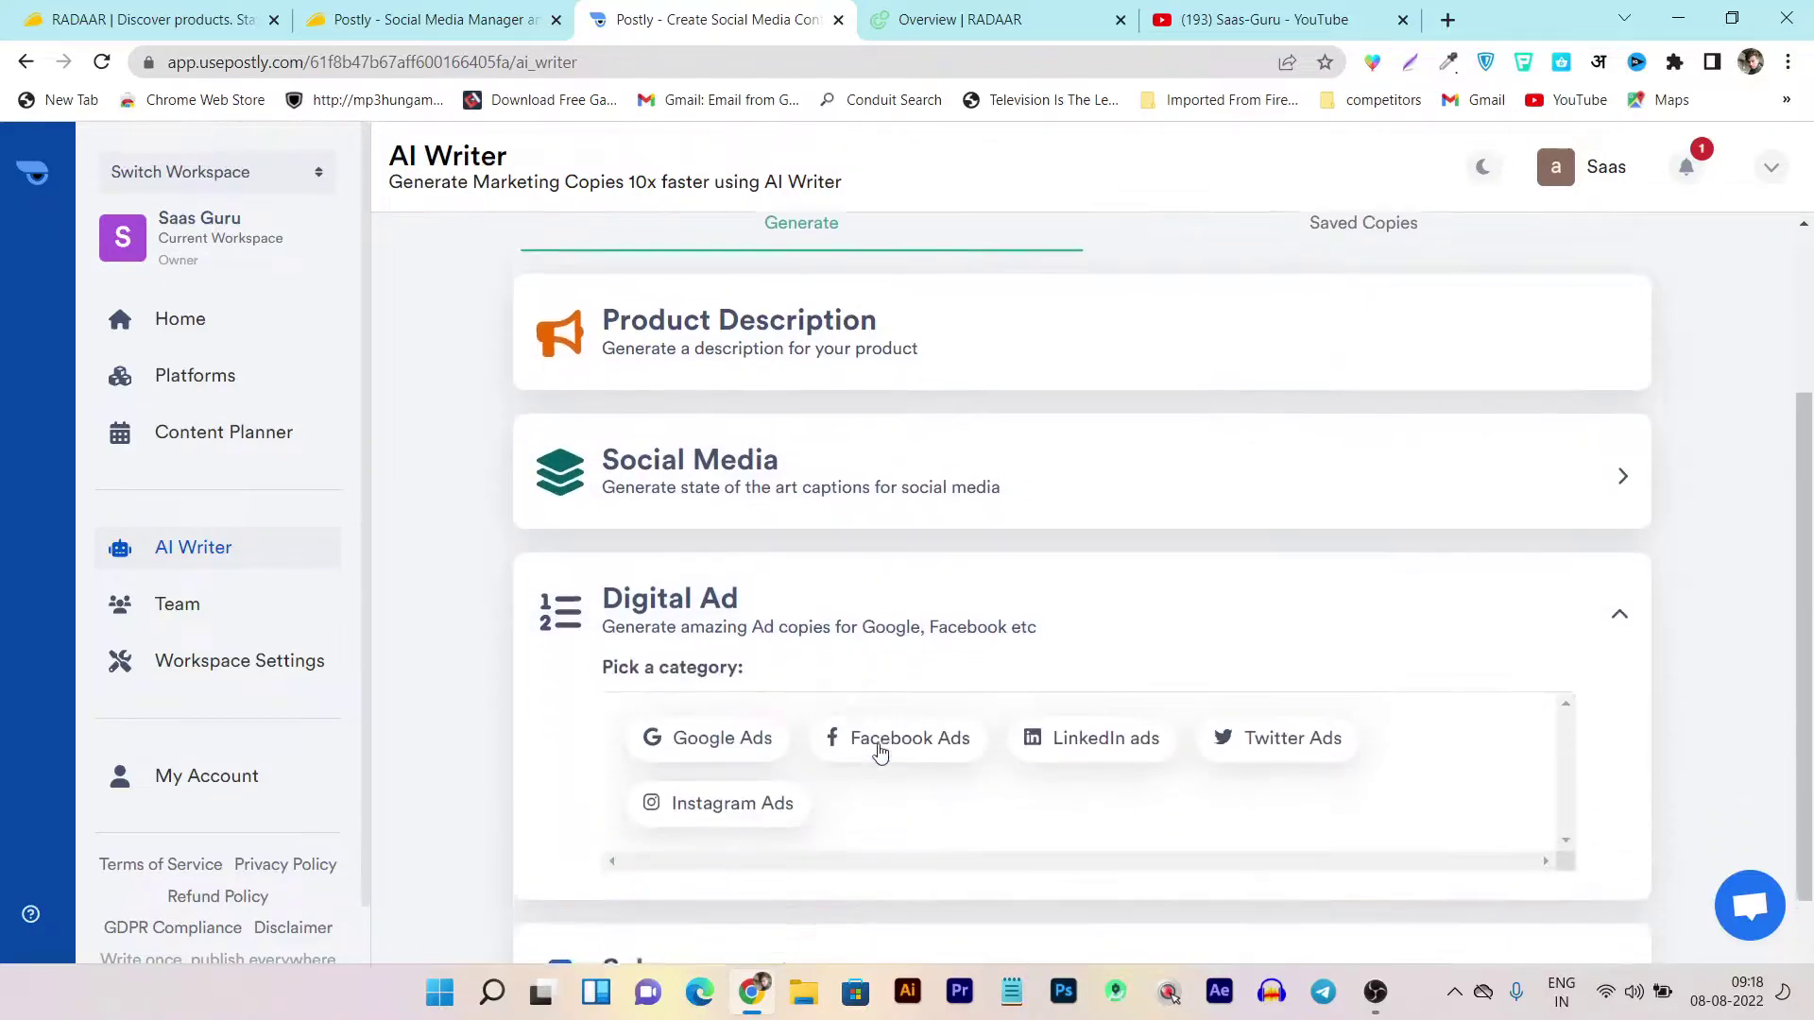
pyautogui.scroll(-1, 879, 751)
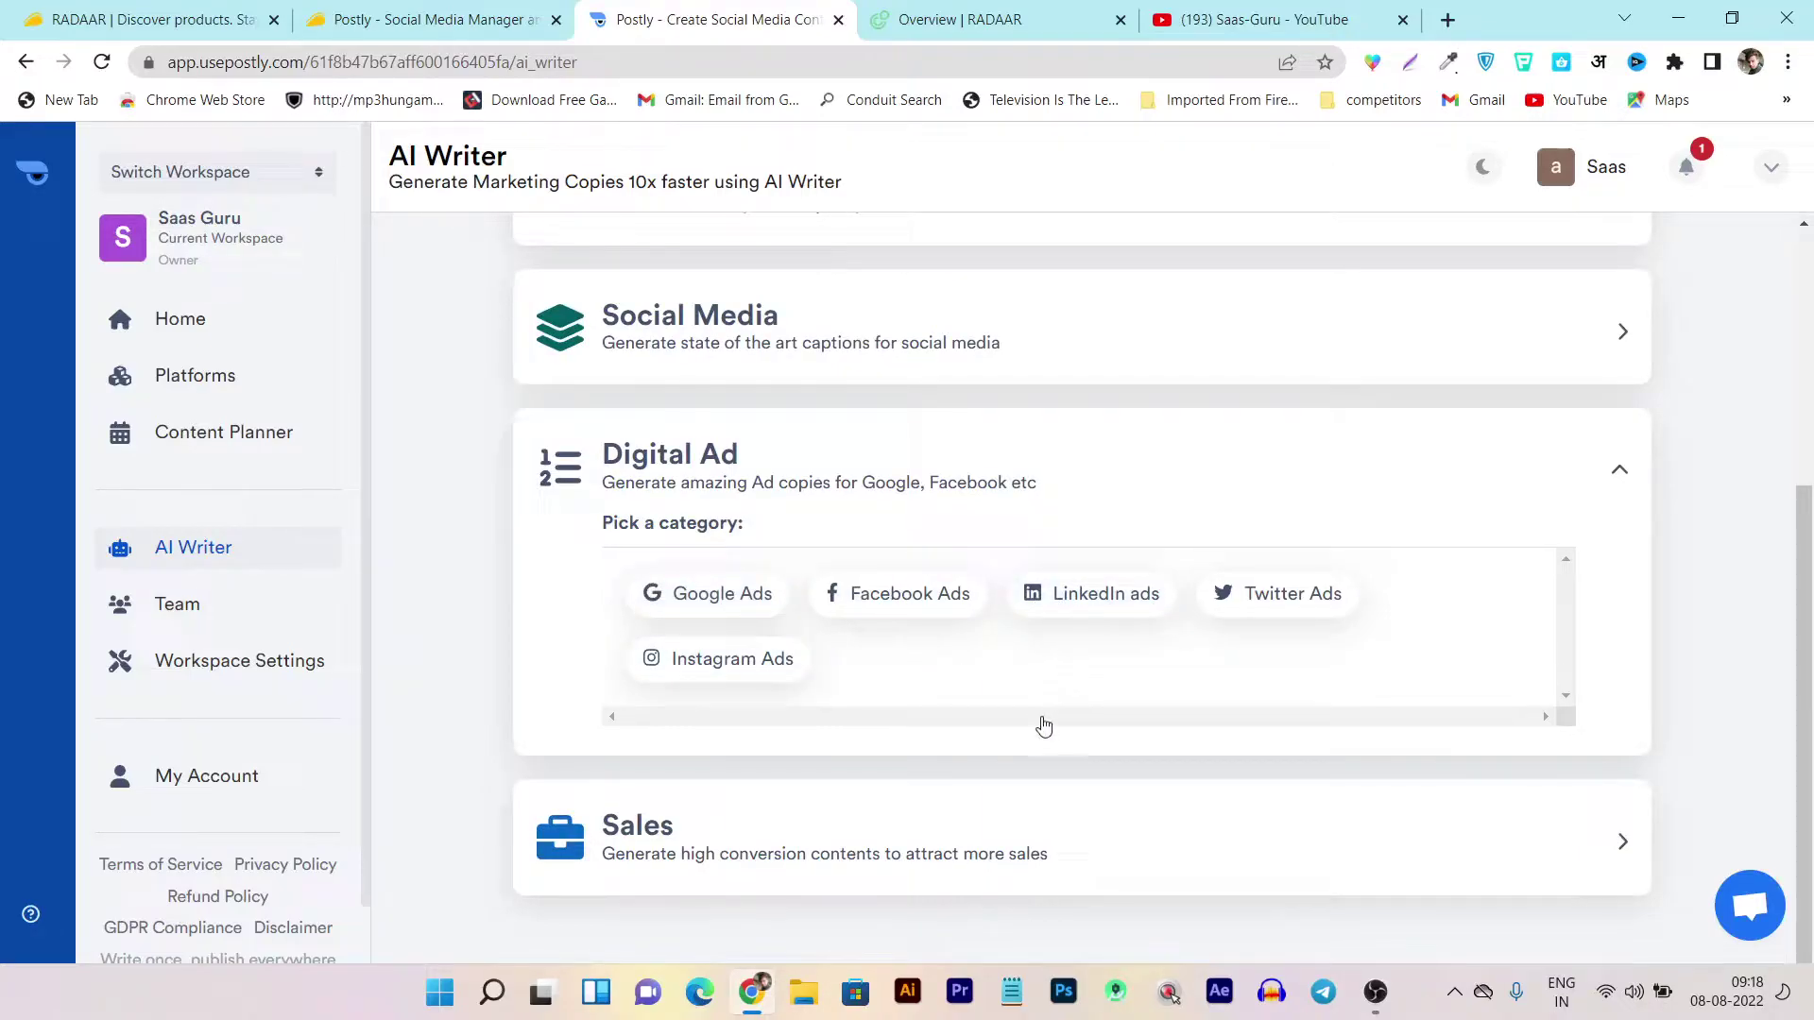
pyautogui.click(1096, 825)
pyautogui.scroll(-2, 1096, 825)
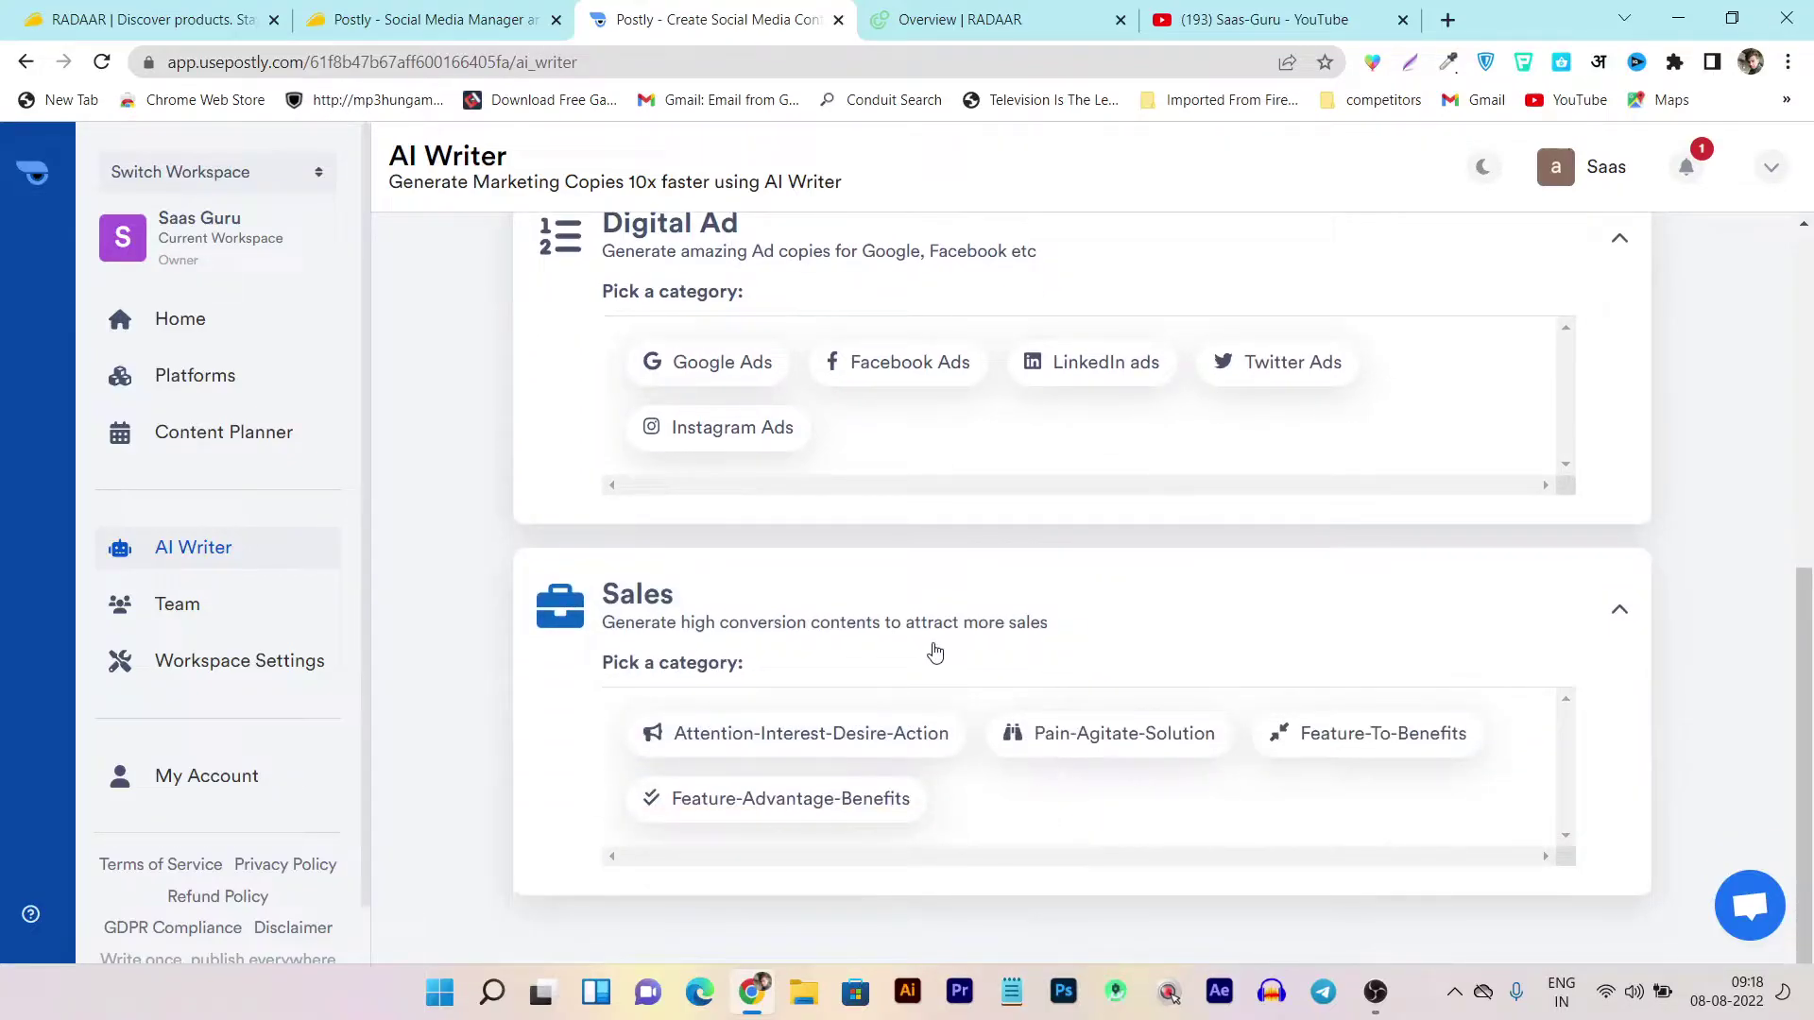
pyautogui.scroll(1, 912, 652)
pyautogui.scroll(5, 917, 652)
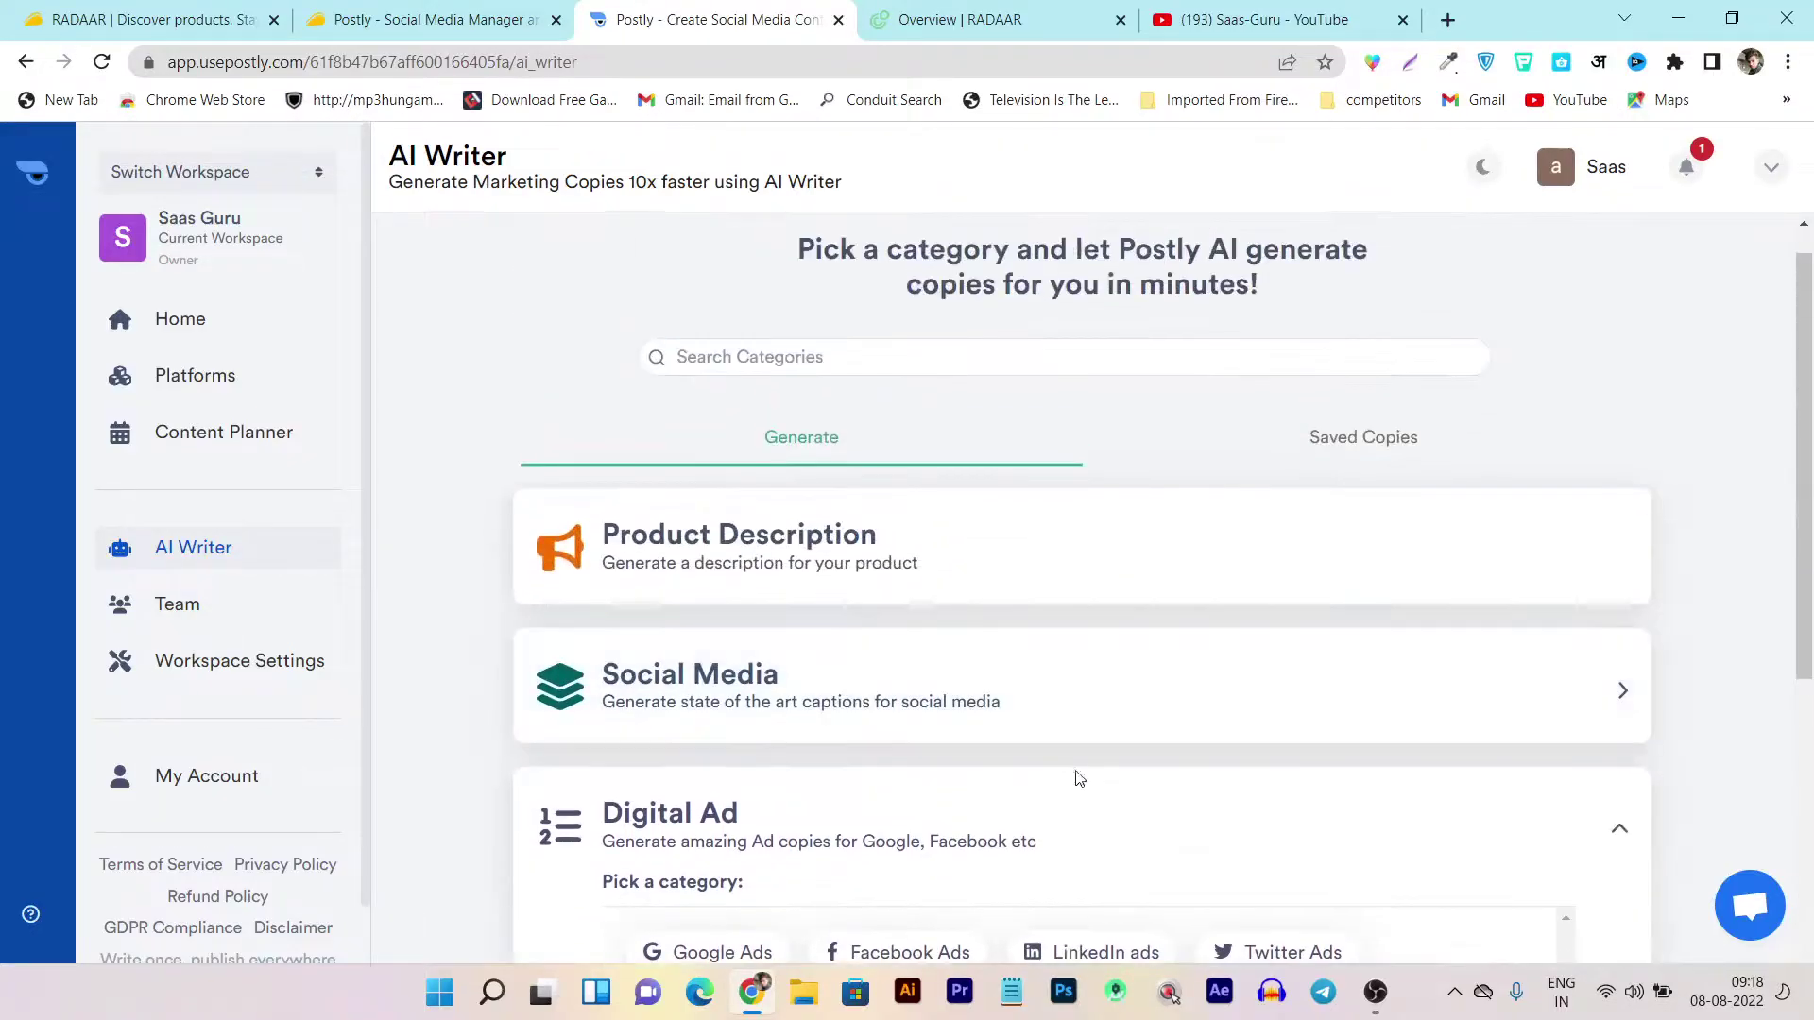
pyautogui.click(1086, 808)
pyautogui.scroll(-3, 1086, 808)
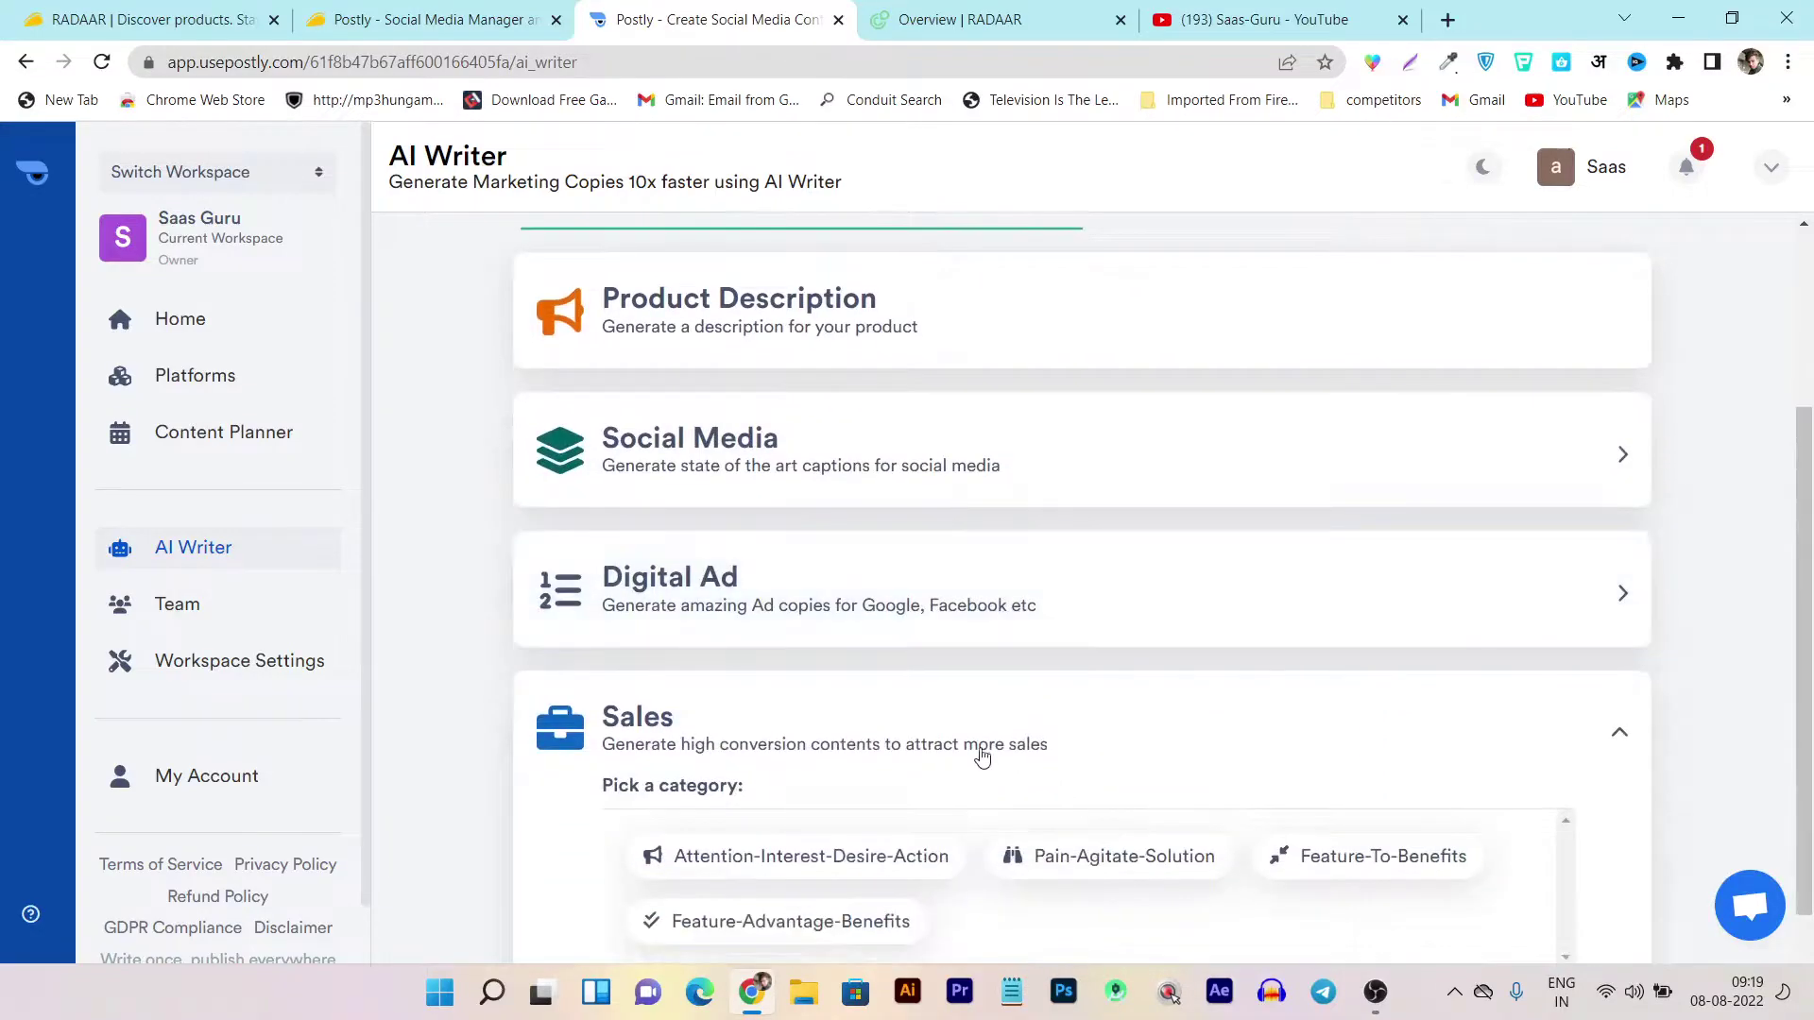
pyautogui.click(936, 745)
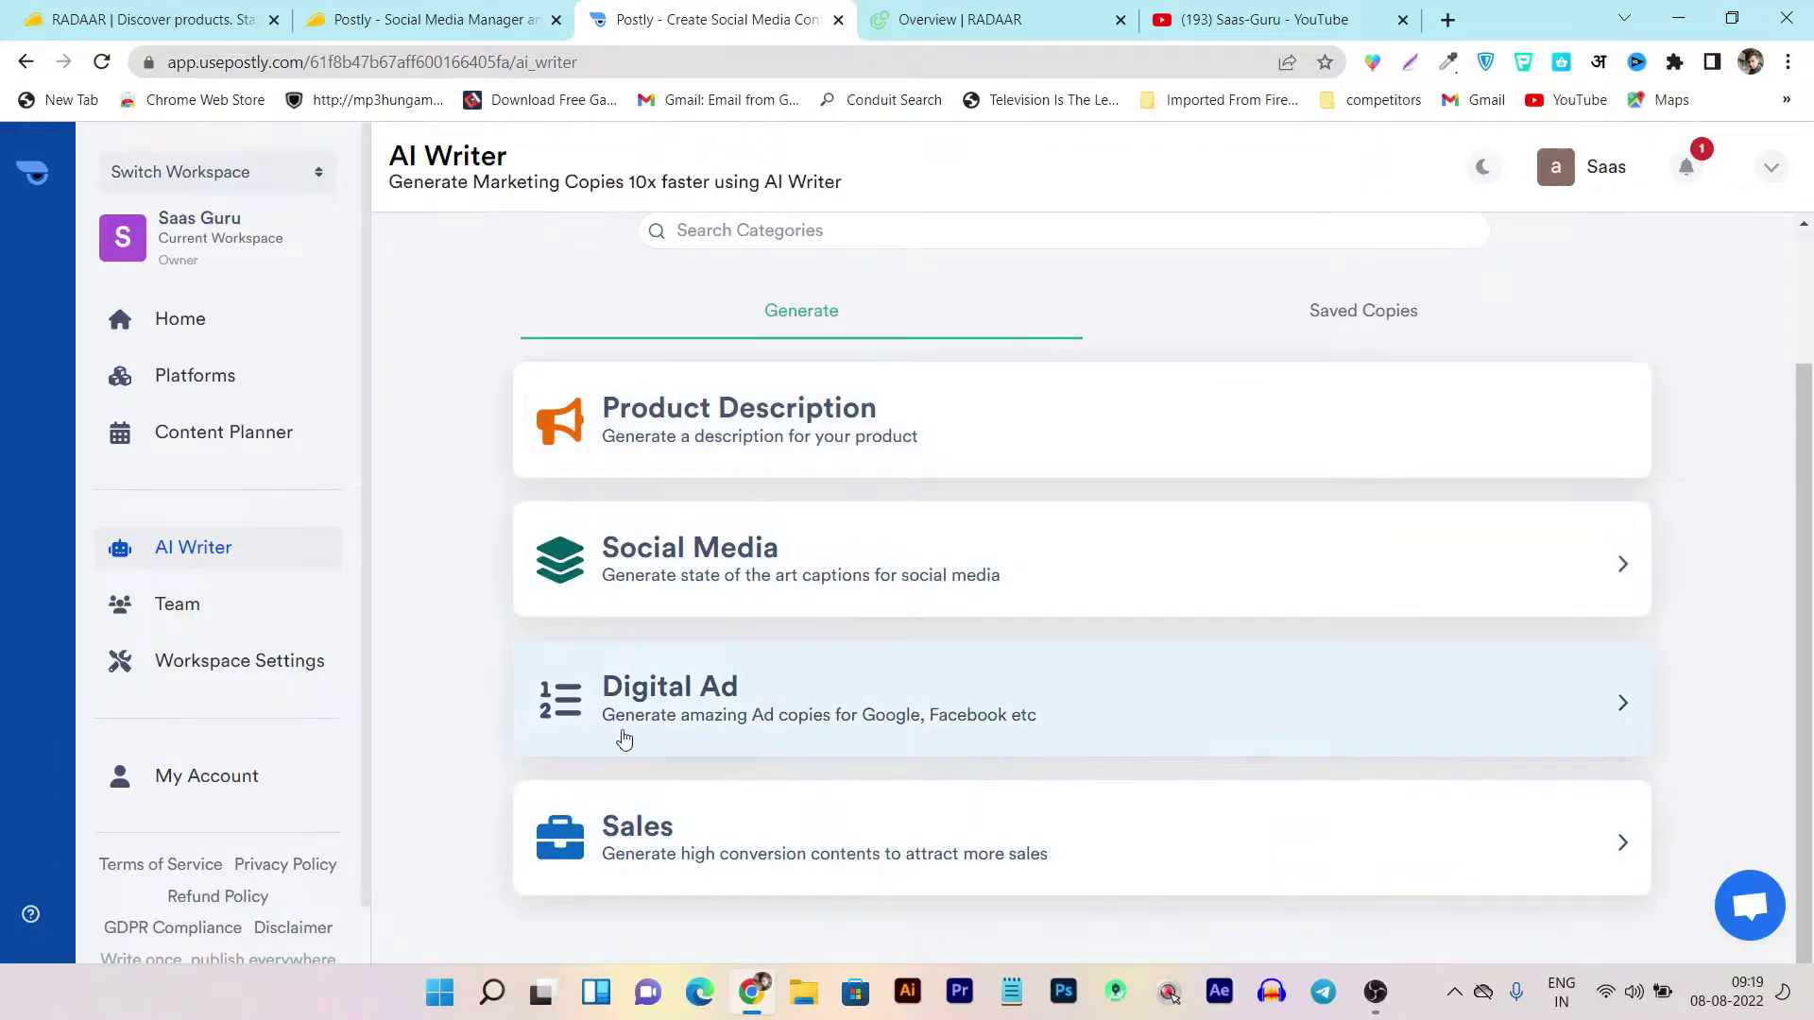
pyautogui.click(177, 605)
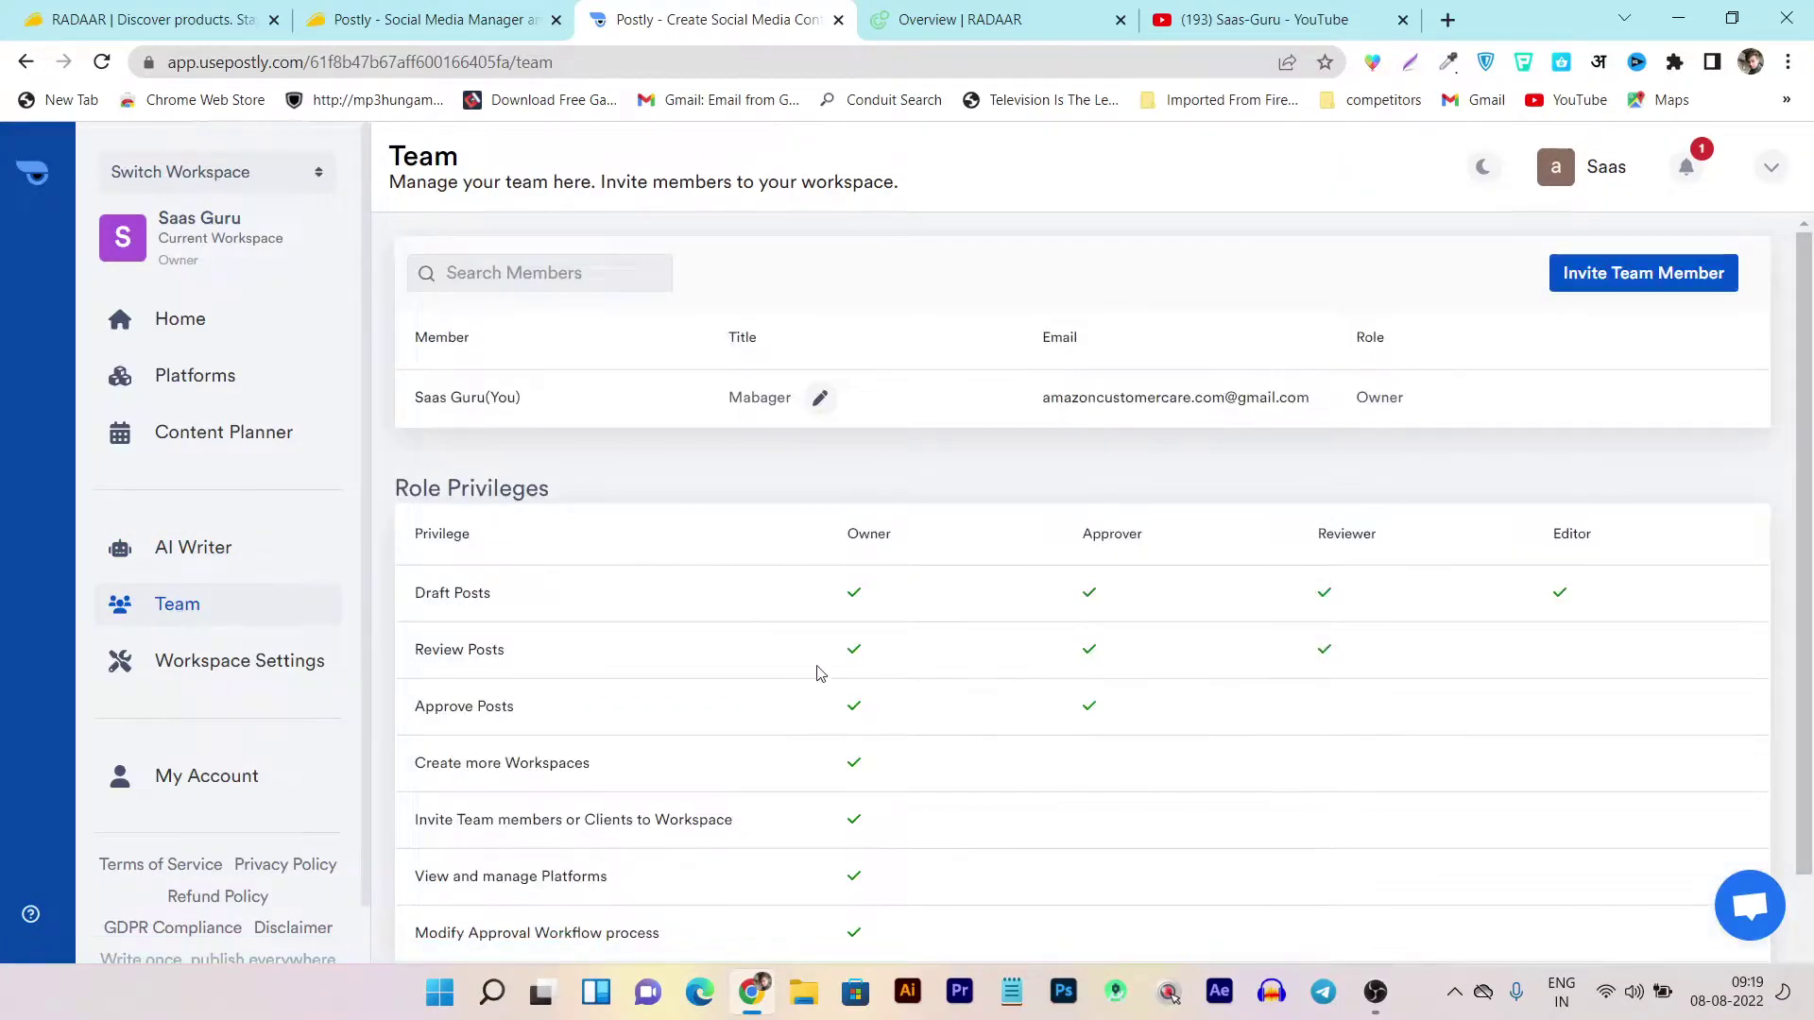
# Scroll the Role Privileges table, then open the Saas Guru Workspace Settings page.
pyautogui.scroll(-2, 827, 756)
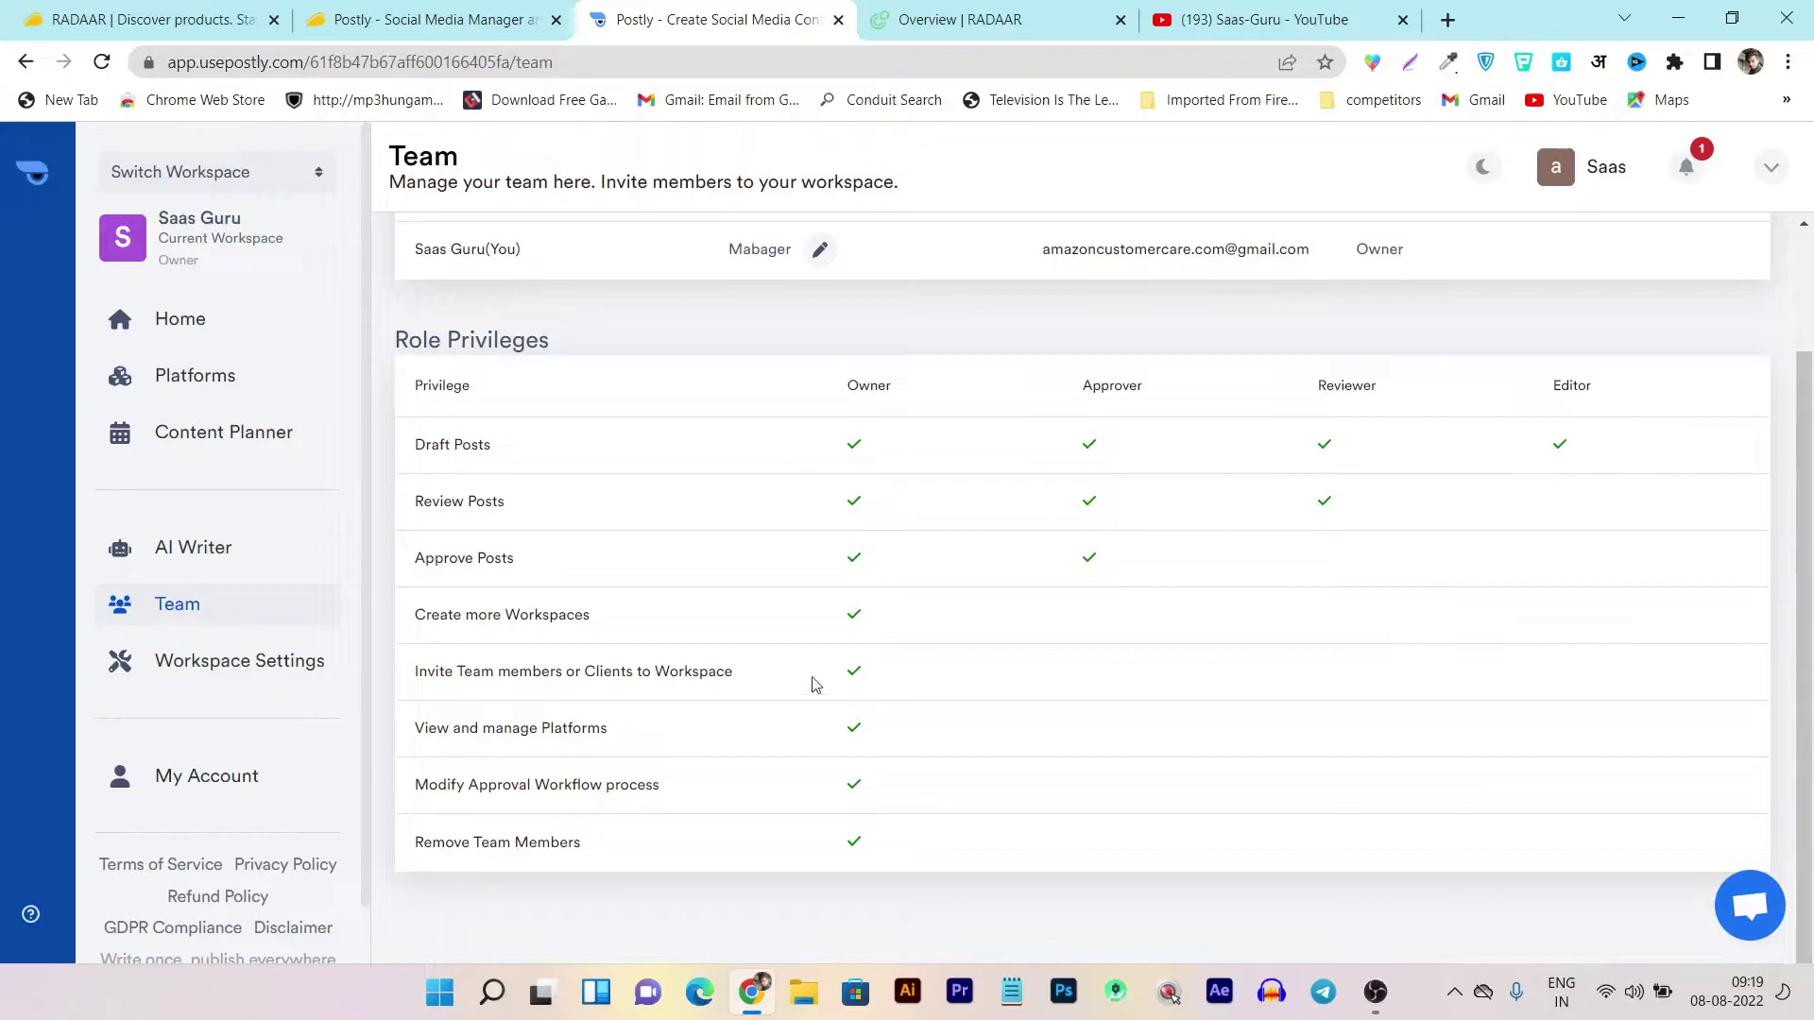
pyautogui.click(281, 674)
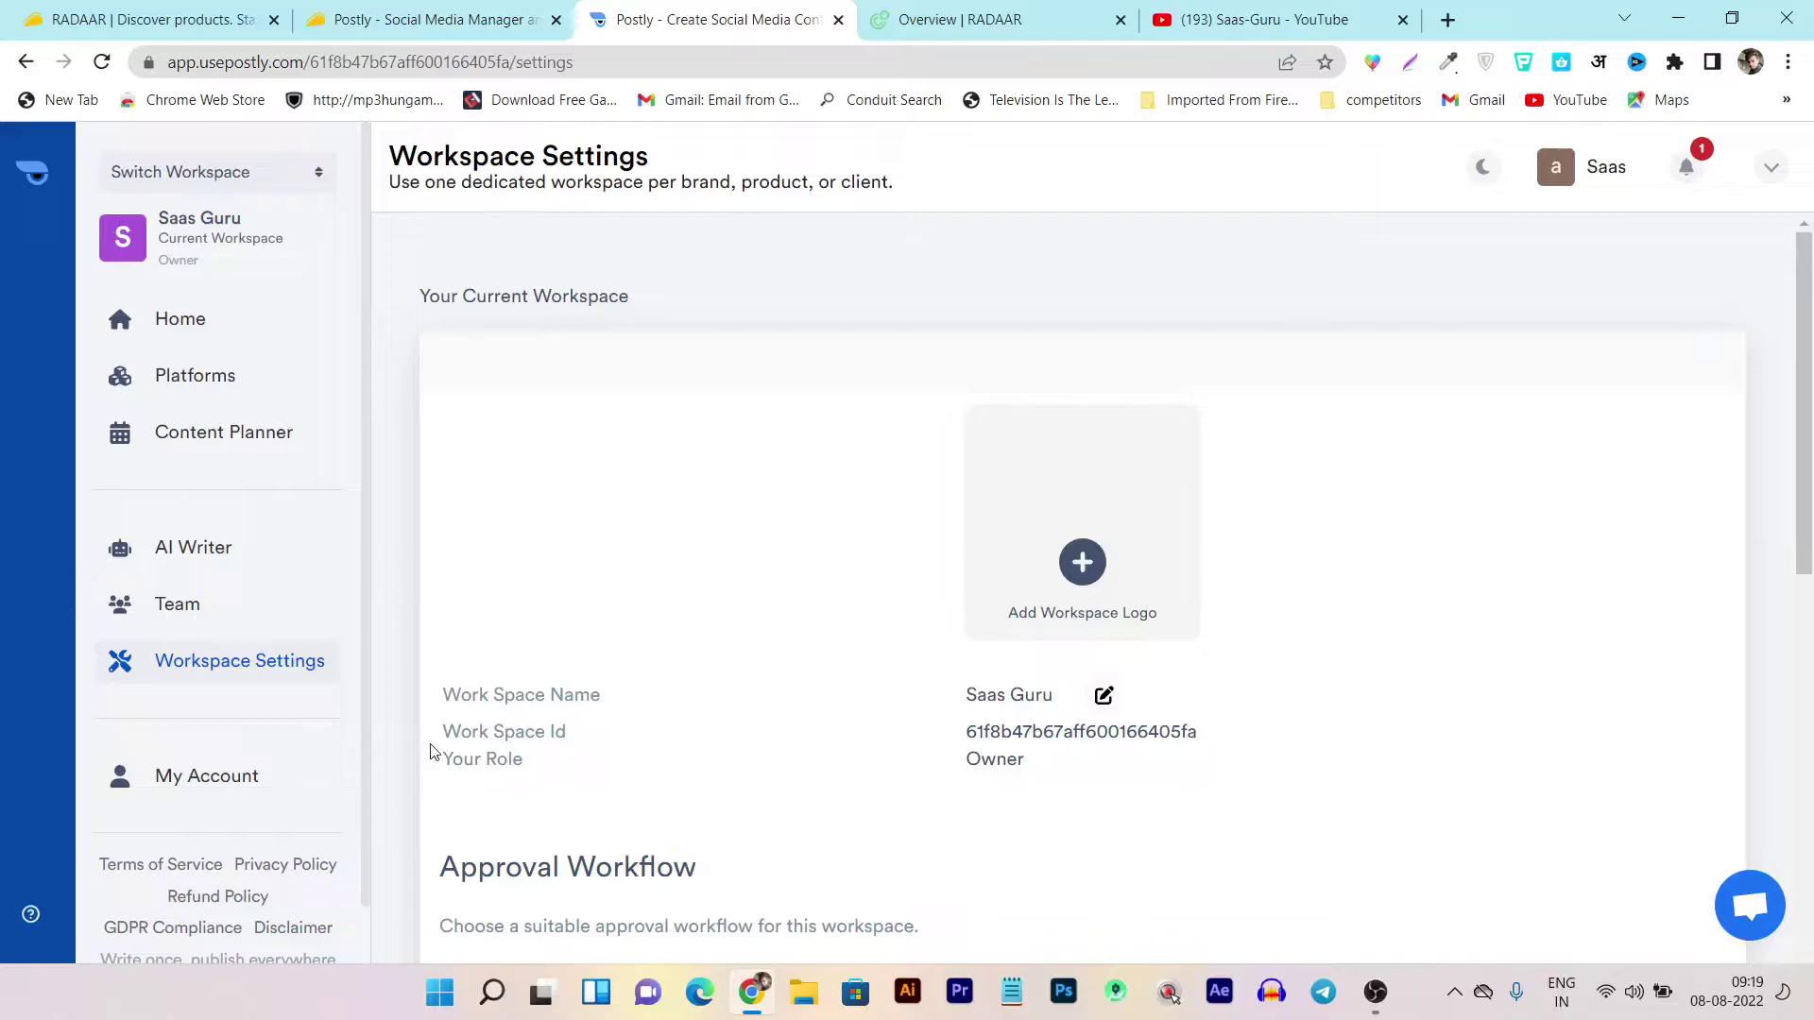
# Check the $59 Postly plan's features, including 5 workspaces and Team Members, then return to Workspace Settings.
pyautogui.click(465, 12)
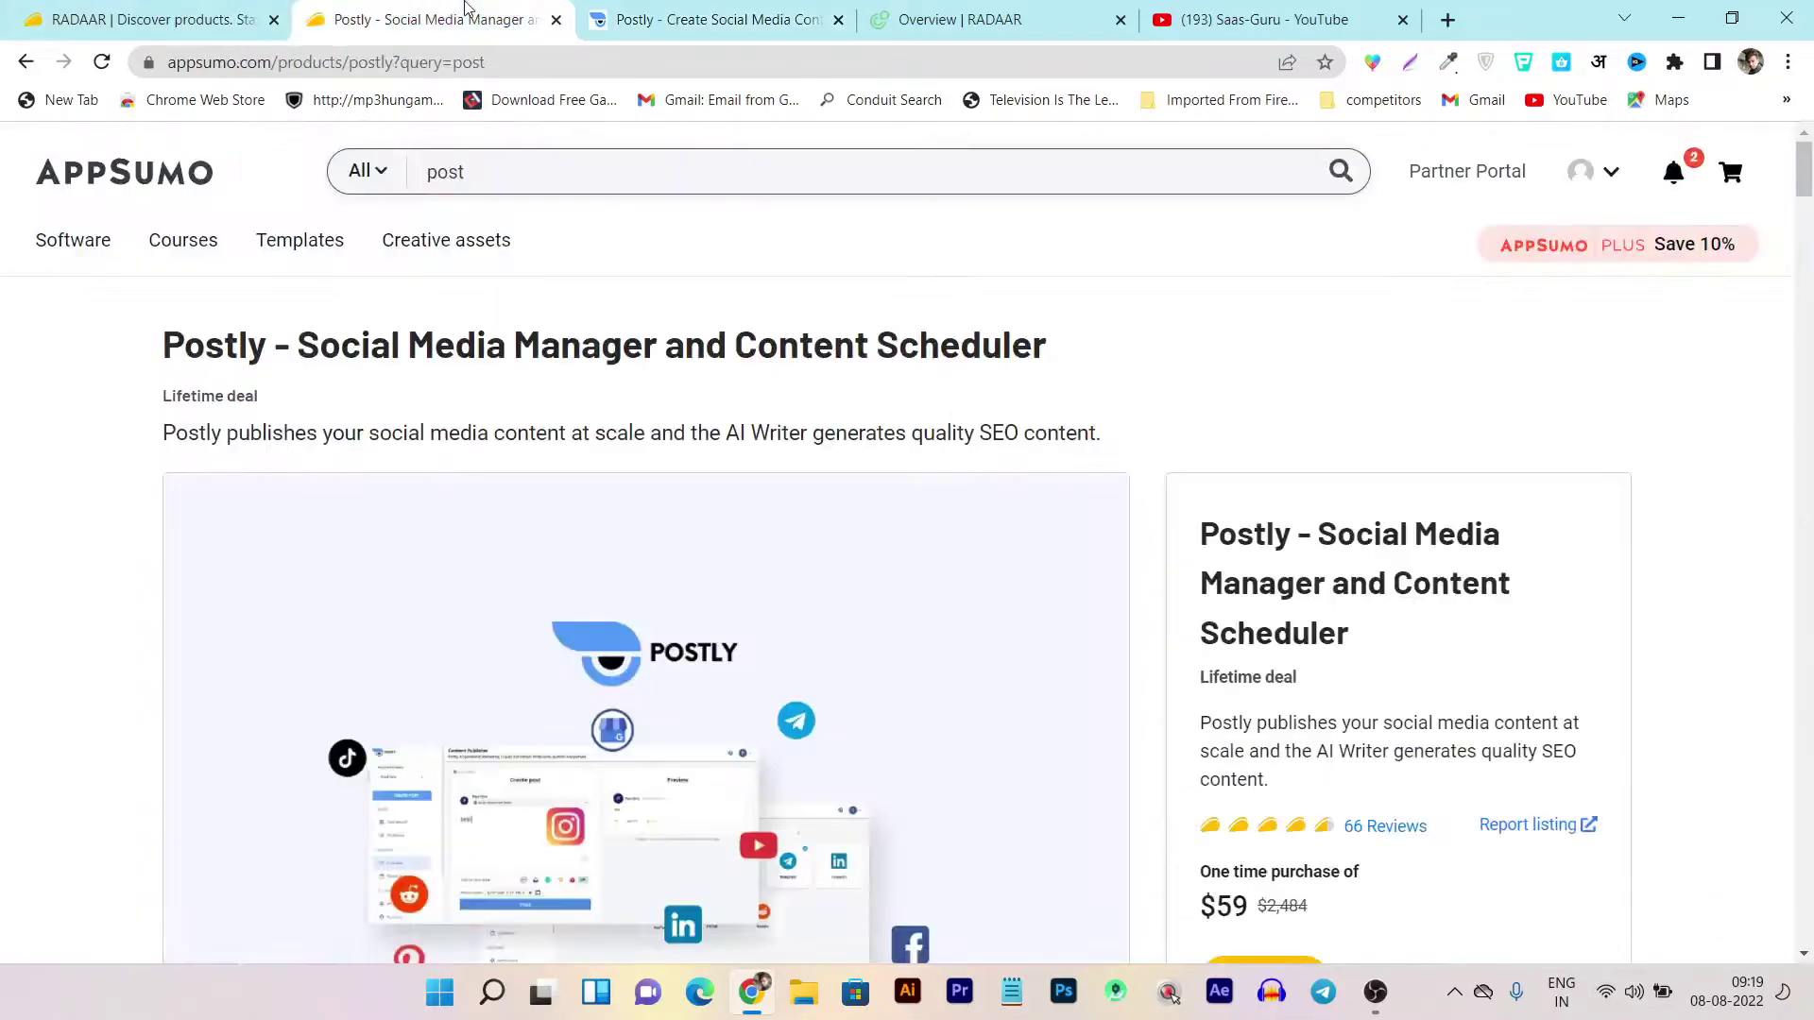
pyautogui.scroll(-5, 377, 392)
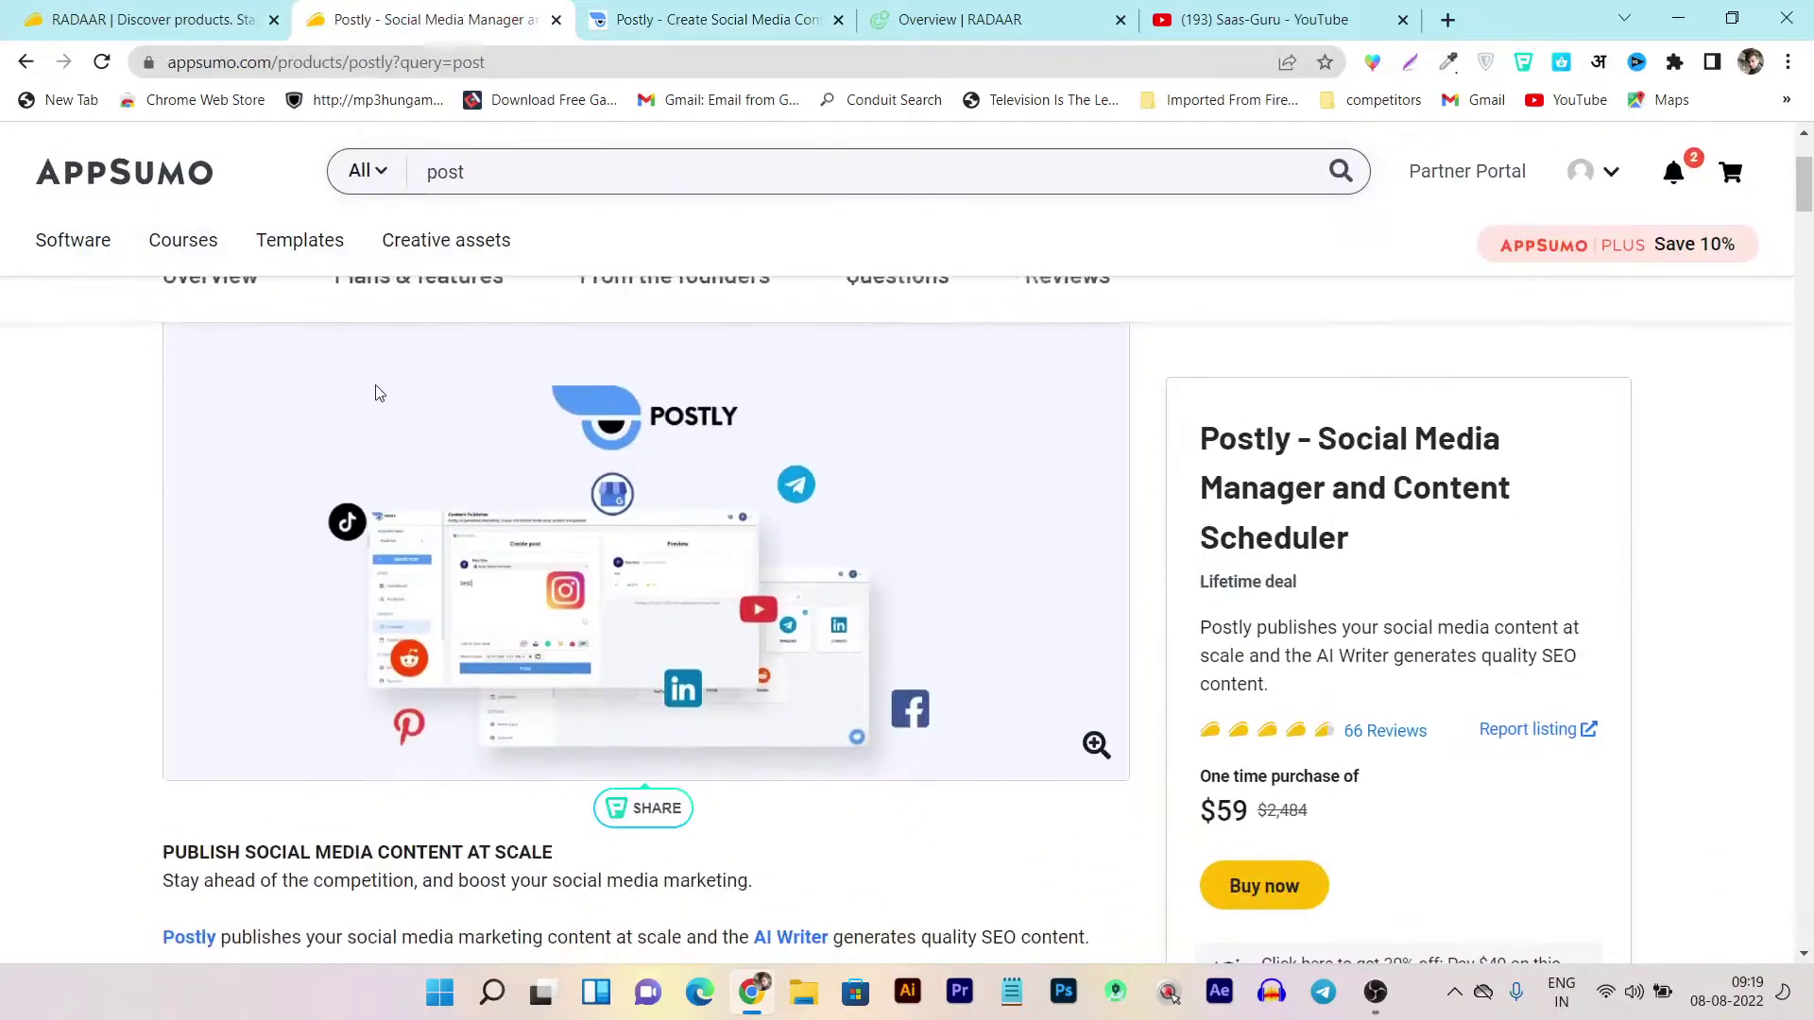
pyautogui.click(414, 175)
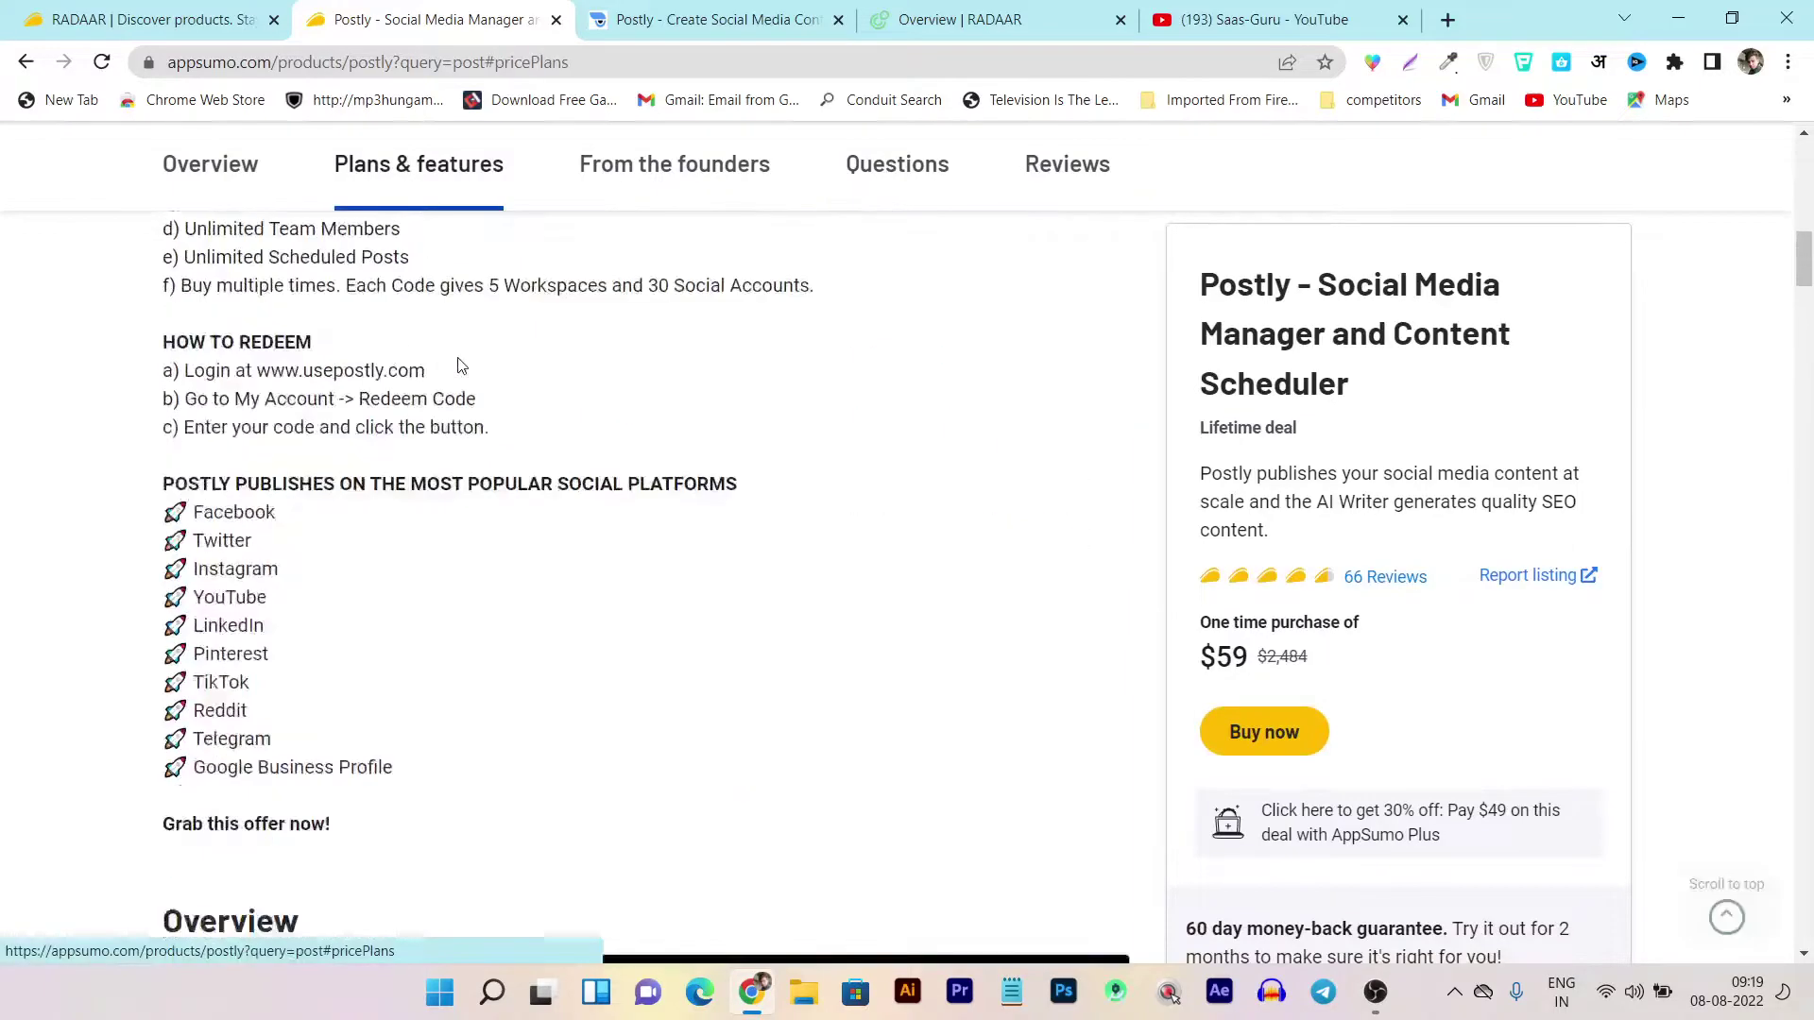
pyautogui.scroll(-3, 290, 564)
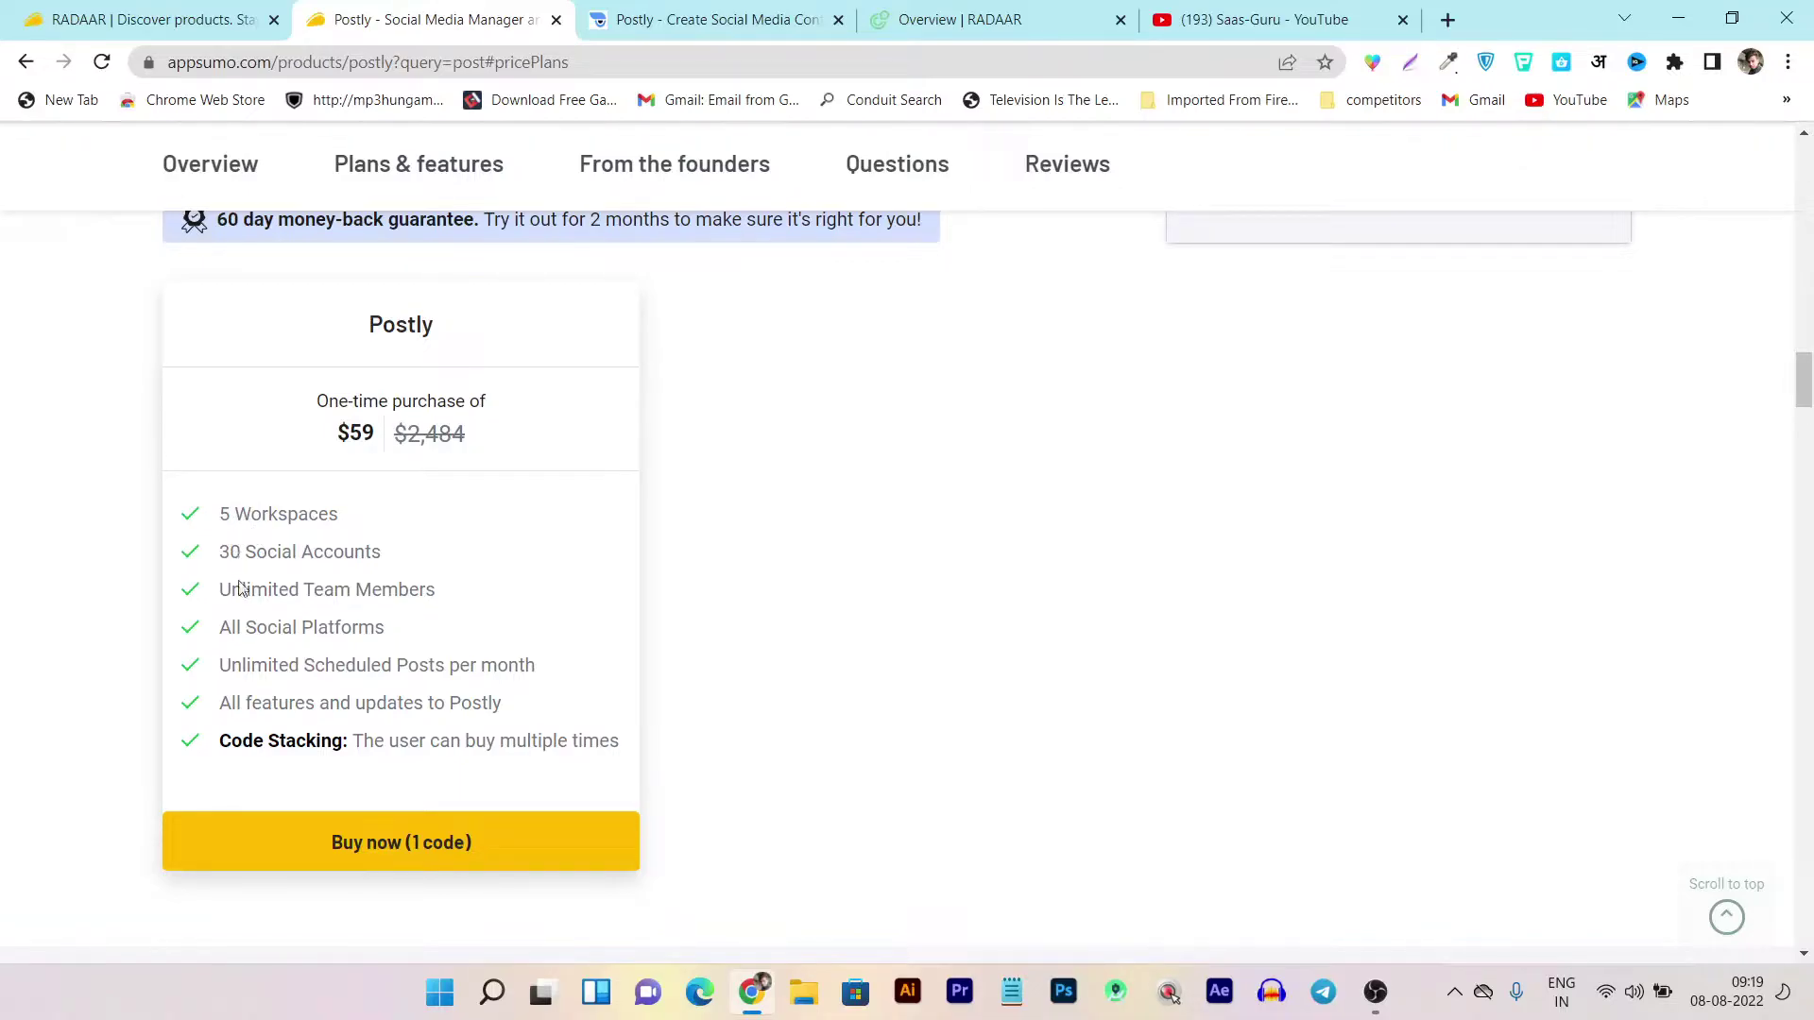
pyautogui.moveTo(243, 614); pyautogui.dragTo(307, 591)
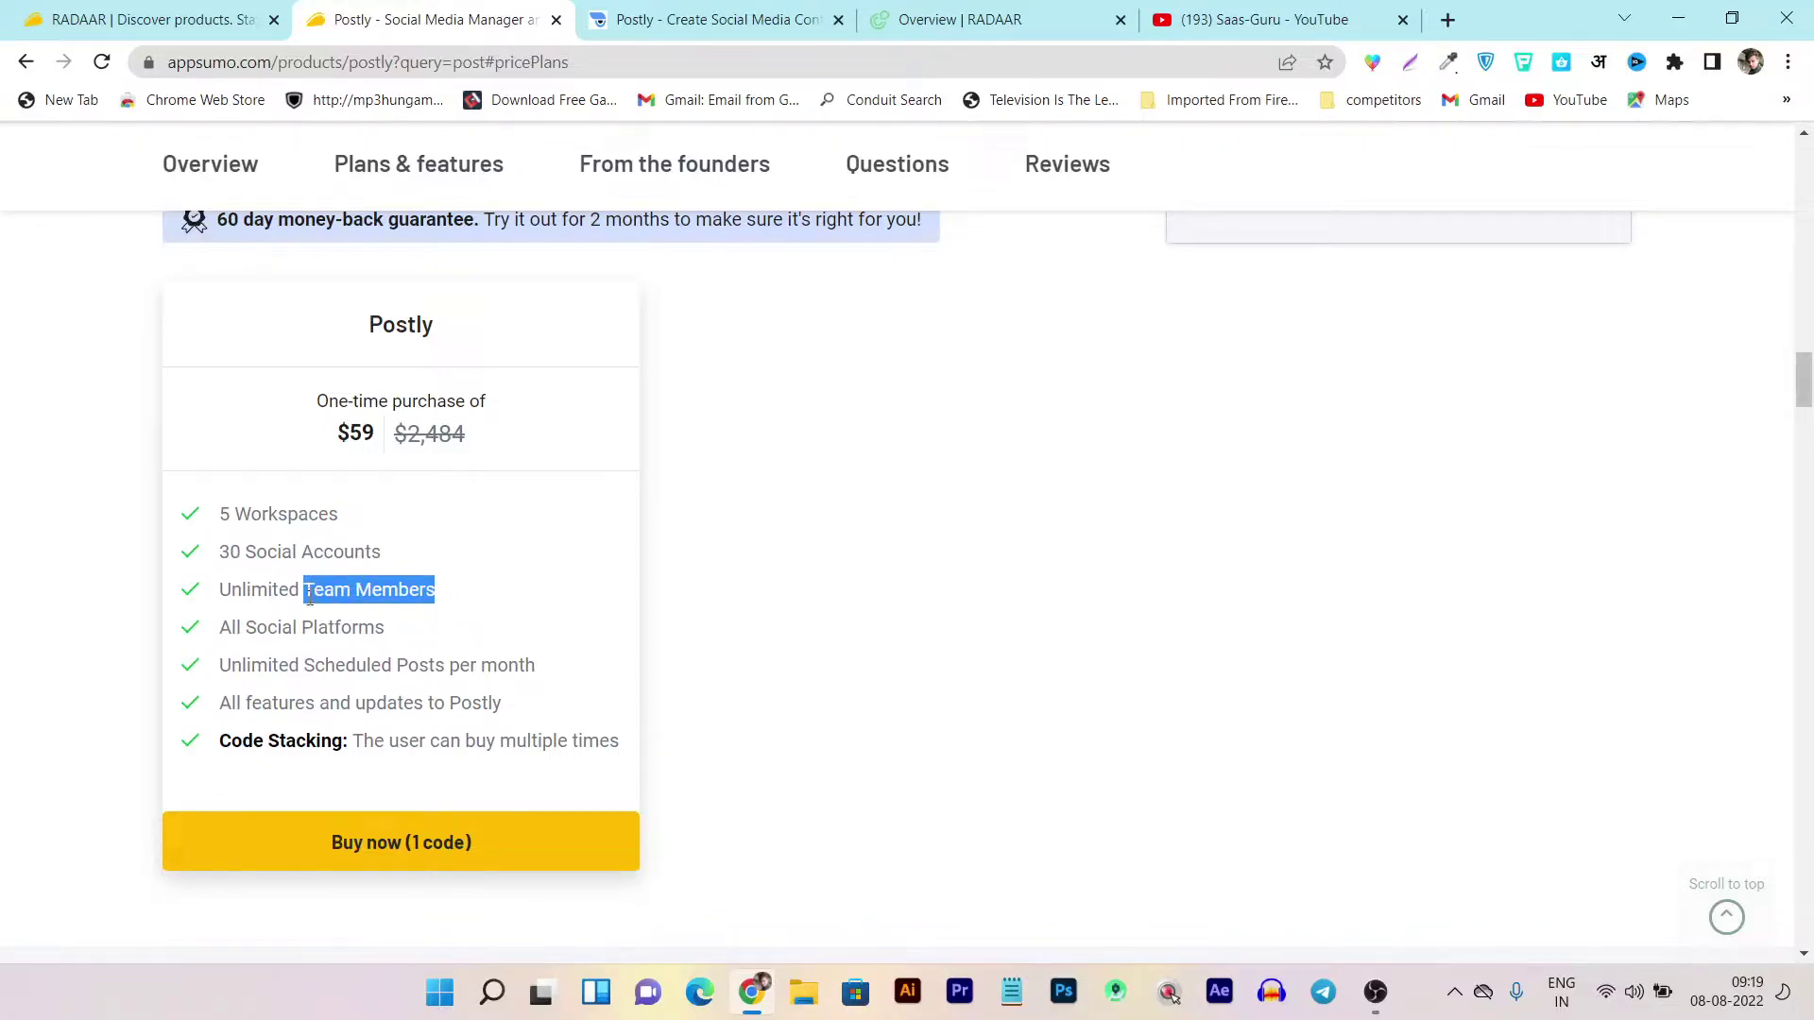
pyautogui.scroll(10, 972, 648)
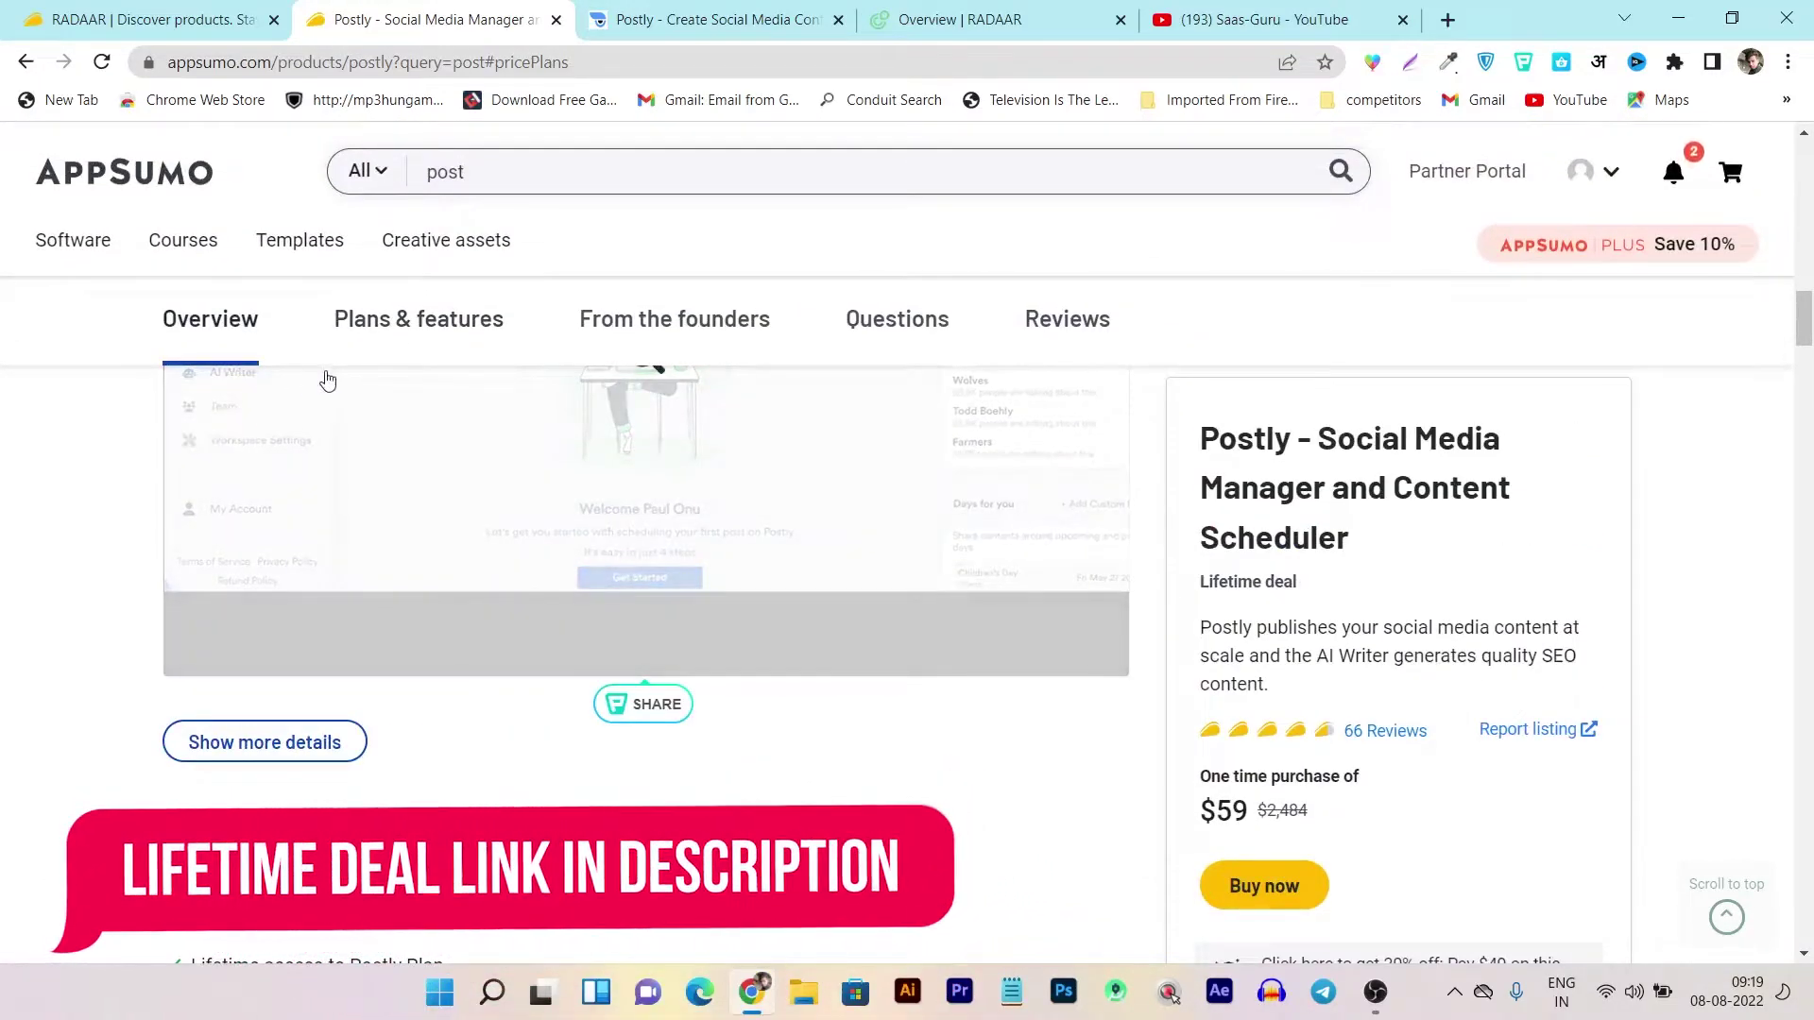
pyautogui.click(604, 20)
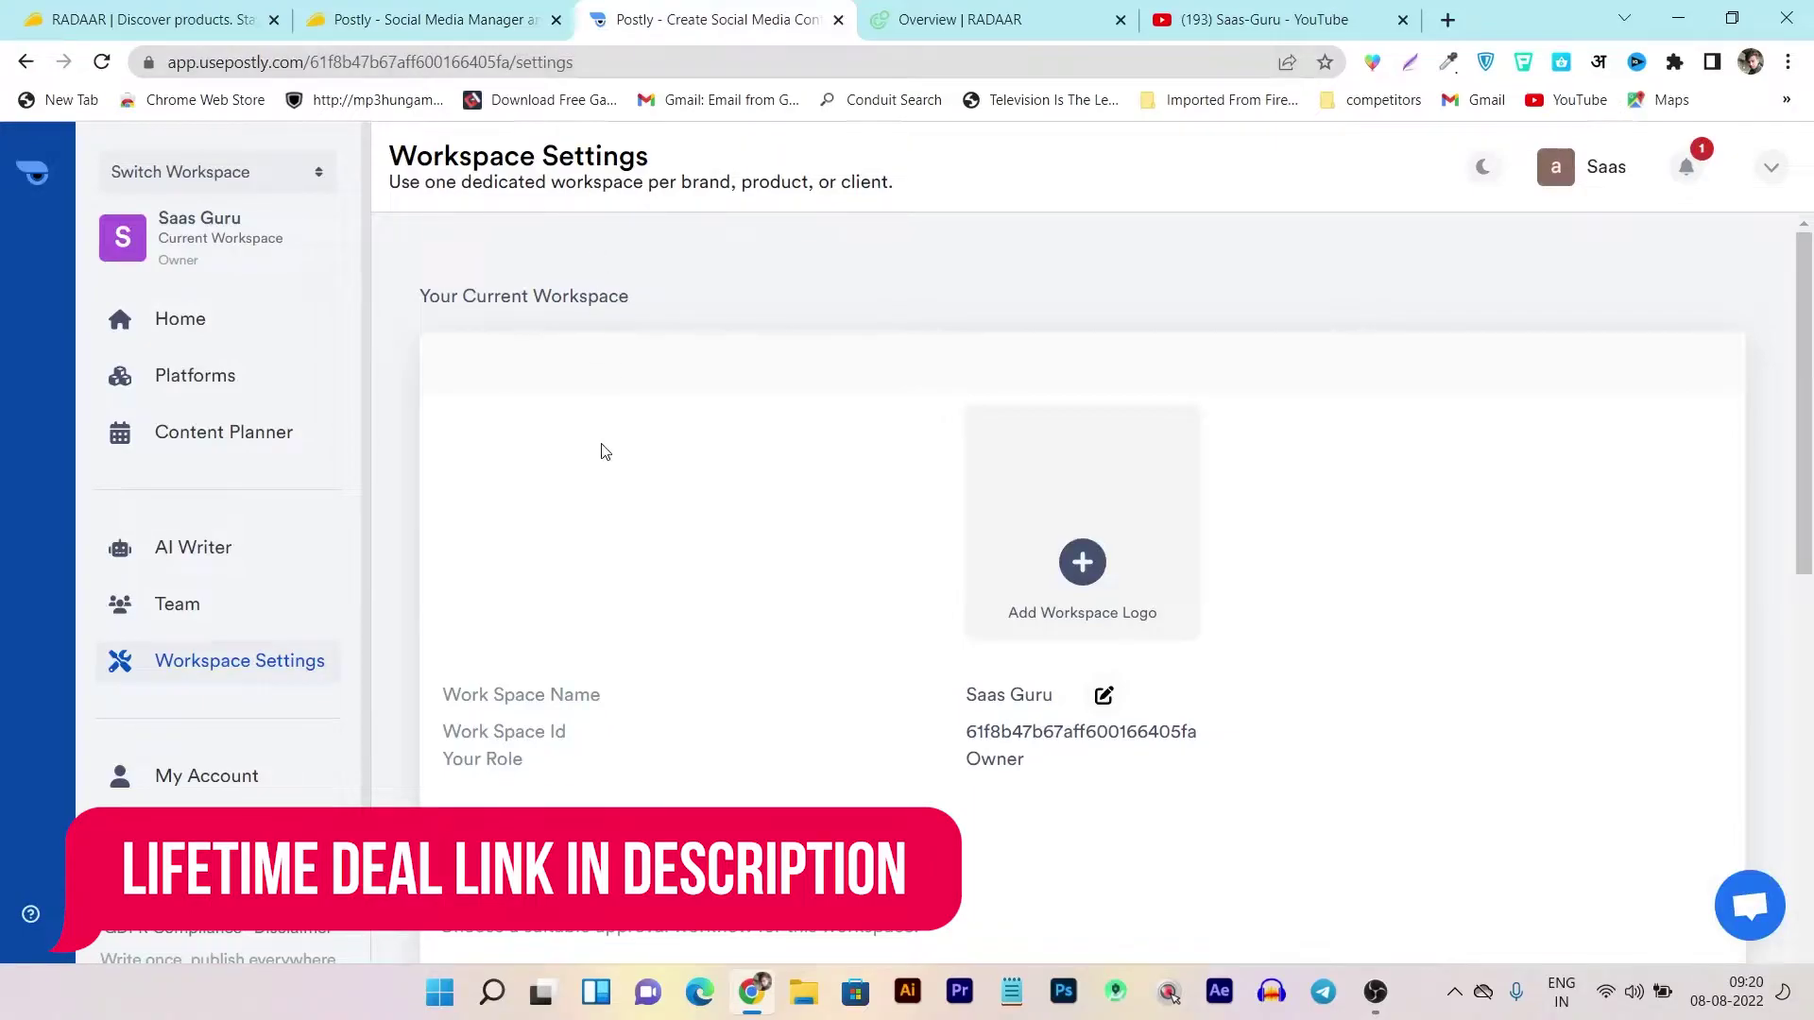
# Review the Approval Workflow section of Workspace Settings, then return to the Postly Home feed.
pyautogui.click(477, 19)
pyautogui.click(728, 15)
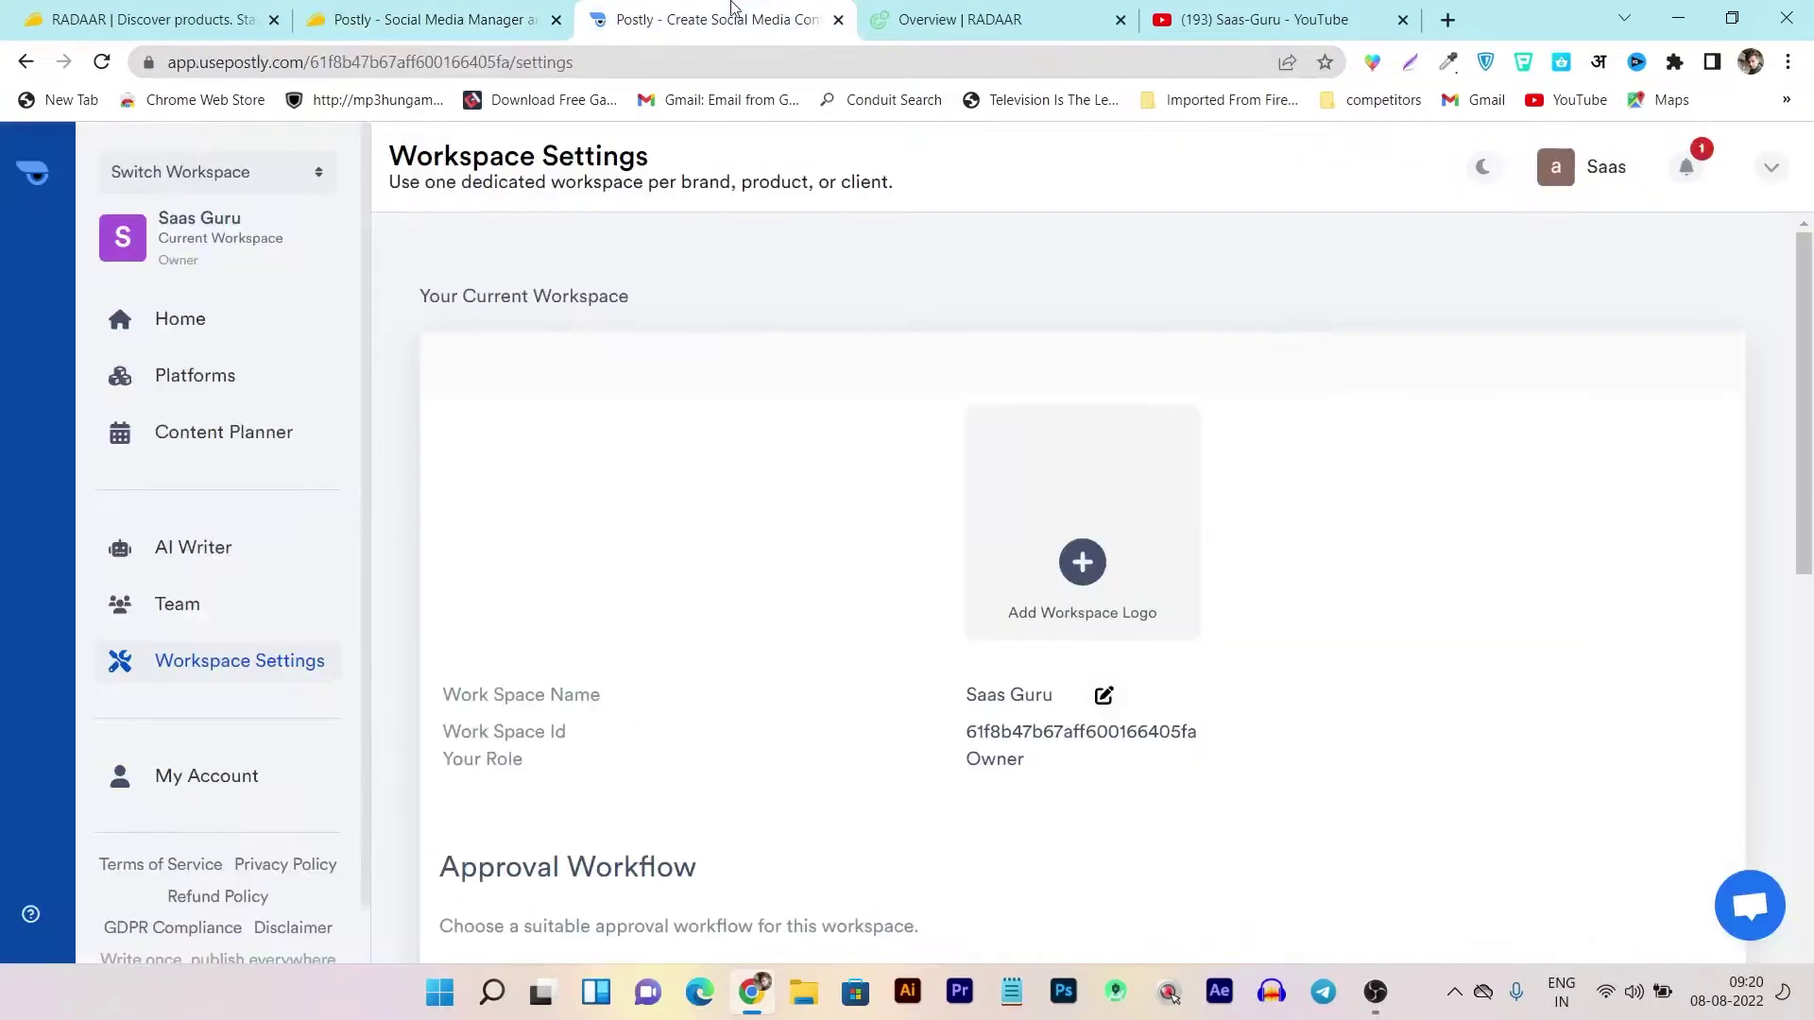
pyautogui.scroll(-2, 661, 529)
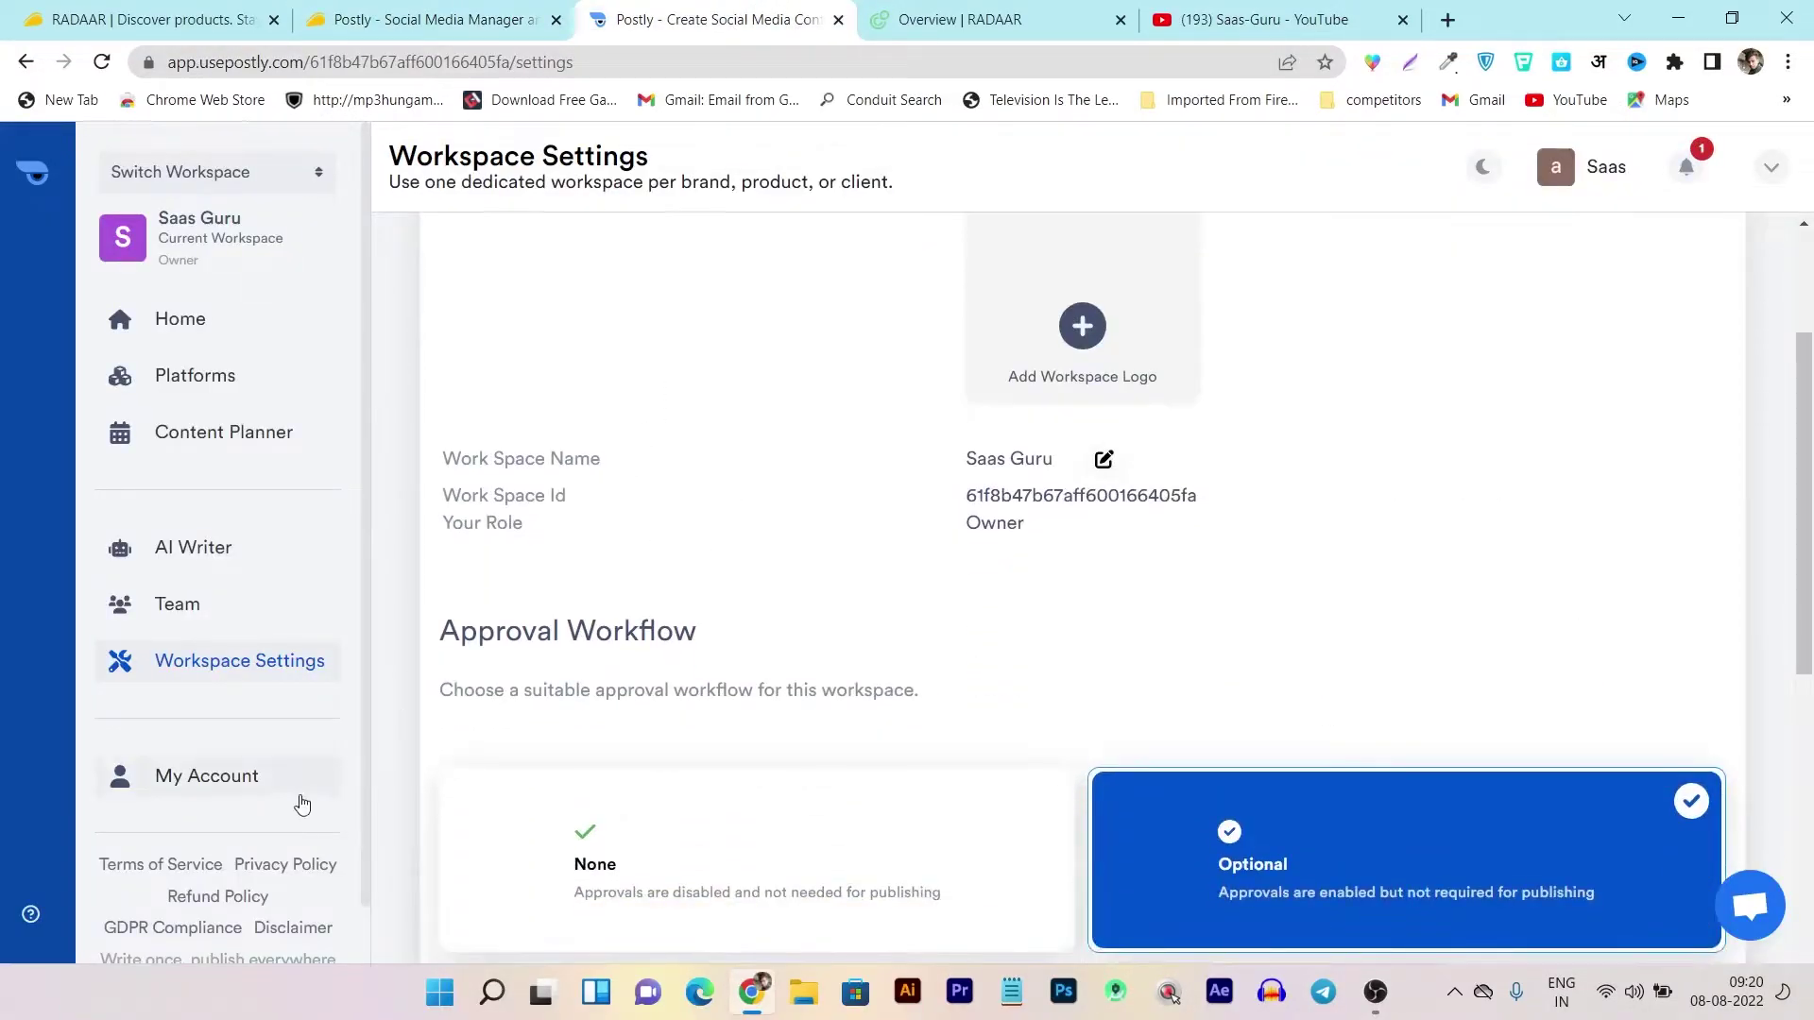
pyautogui.scroll(2, 680, 615)
pyautogui.click(264, 304)
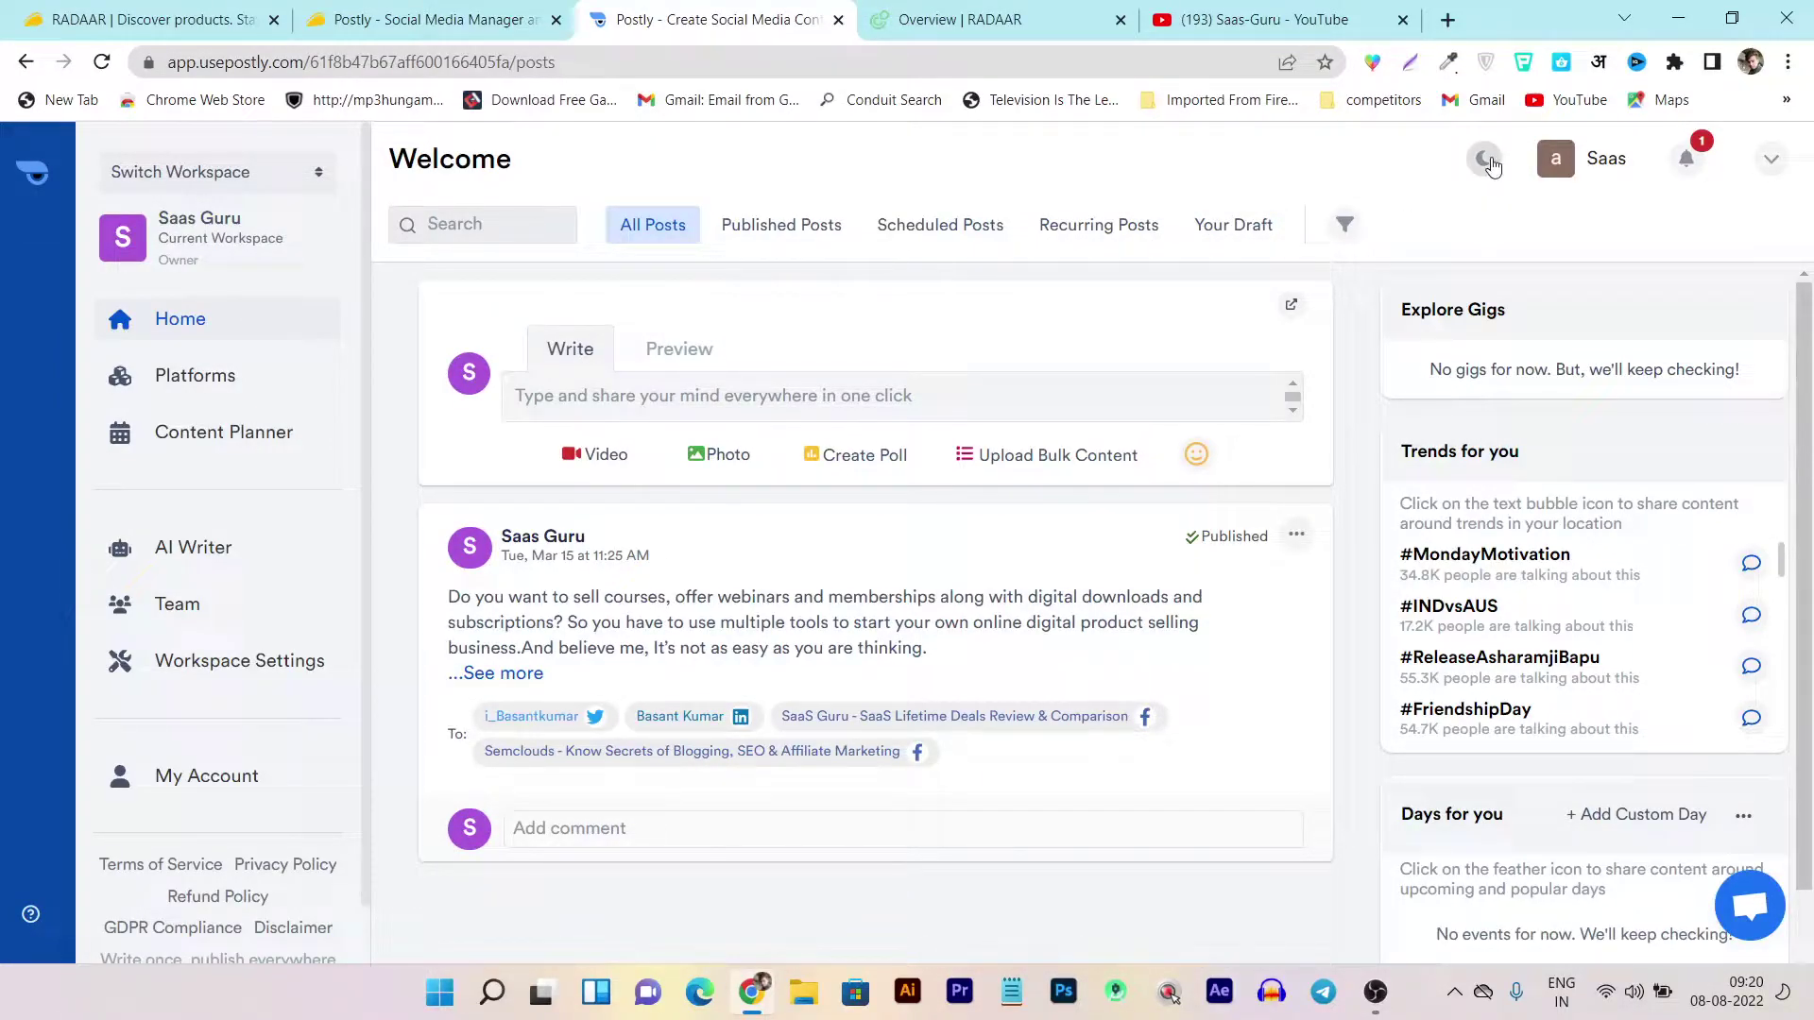
# Switch the Postly interface to dark mode.
pyautogui.click(1486, 161)
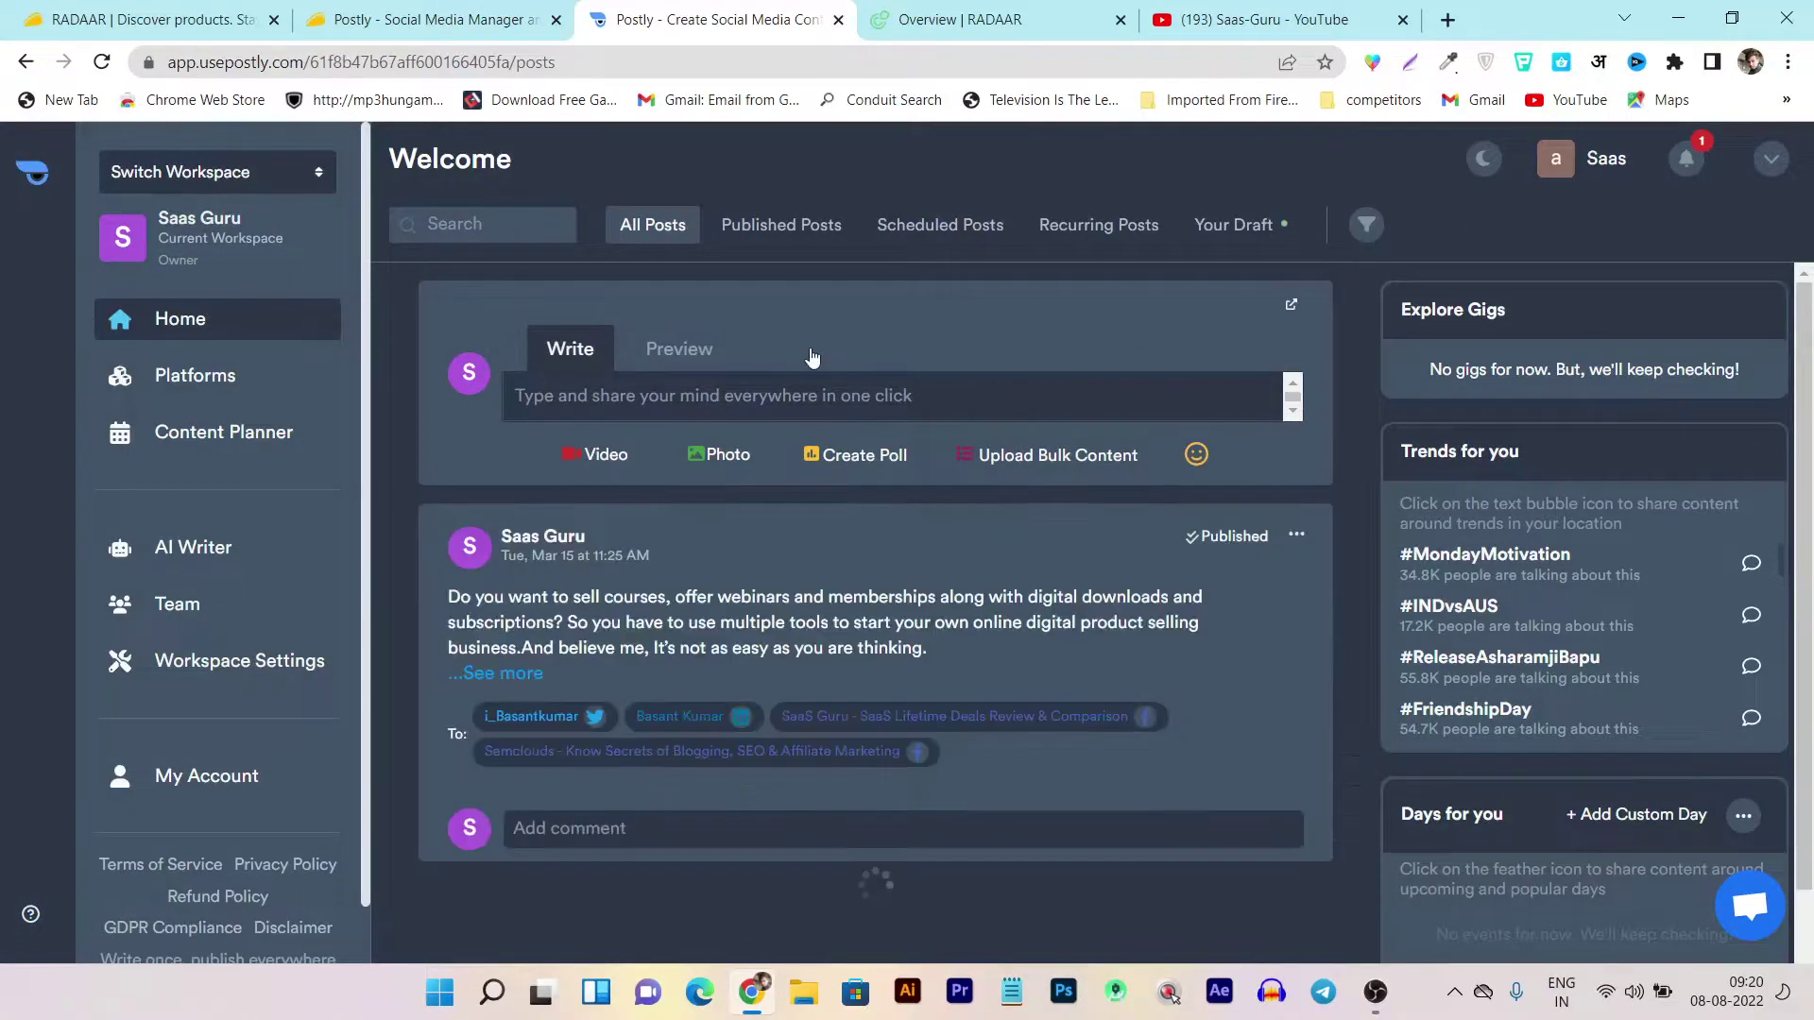
# Switch to the RADAAR Overview dashboard in the other browser tab.
pyautogui.click(921, 19)
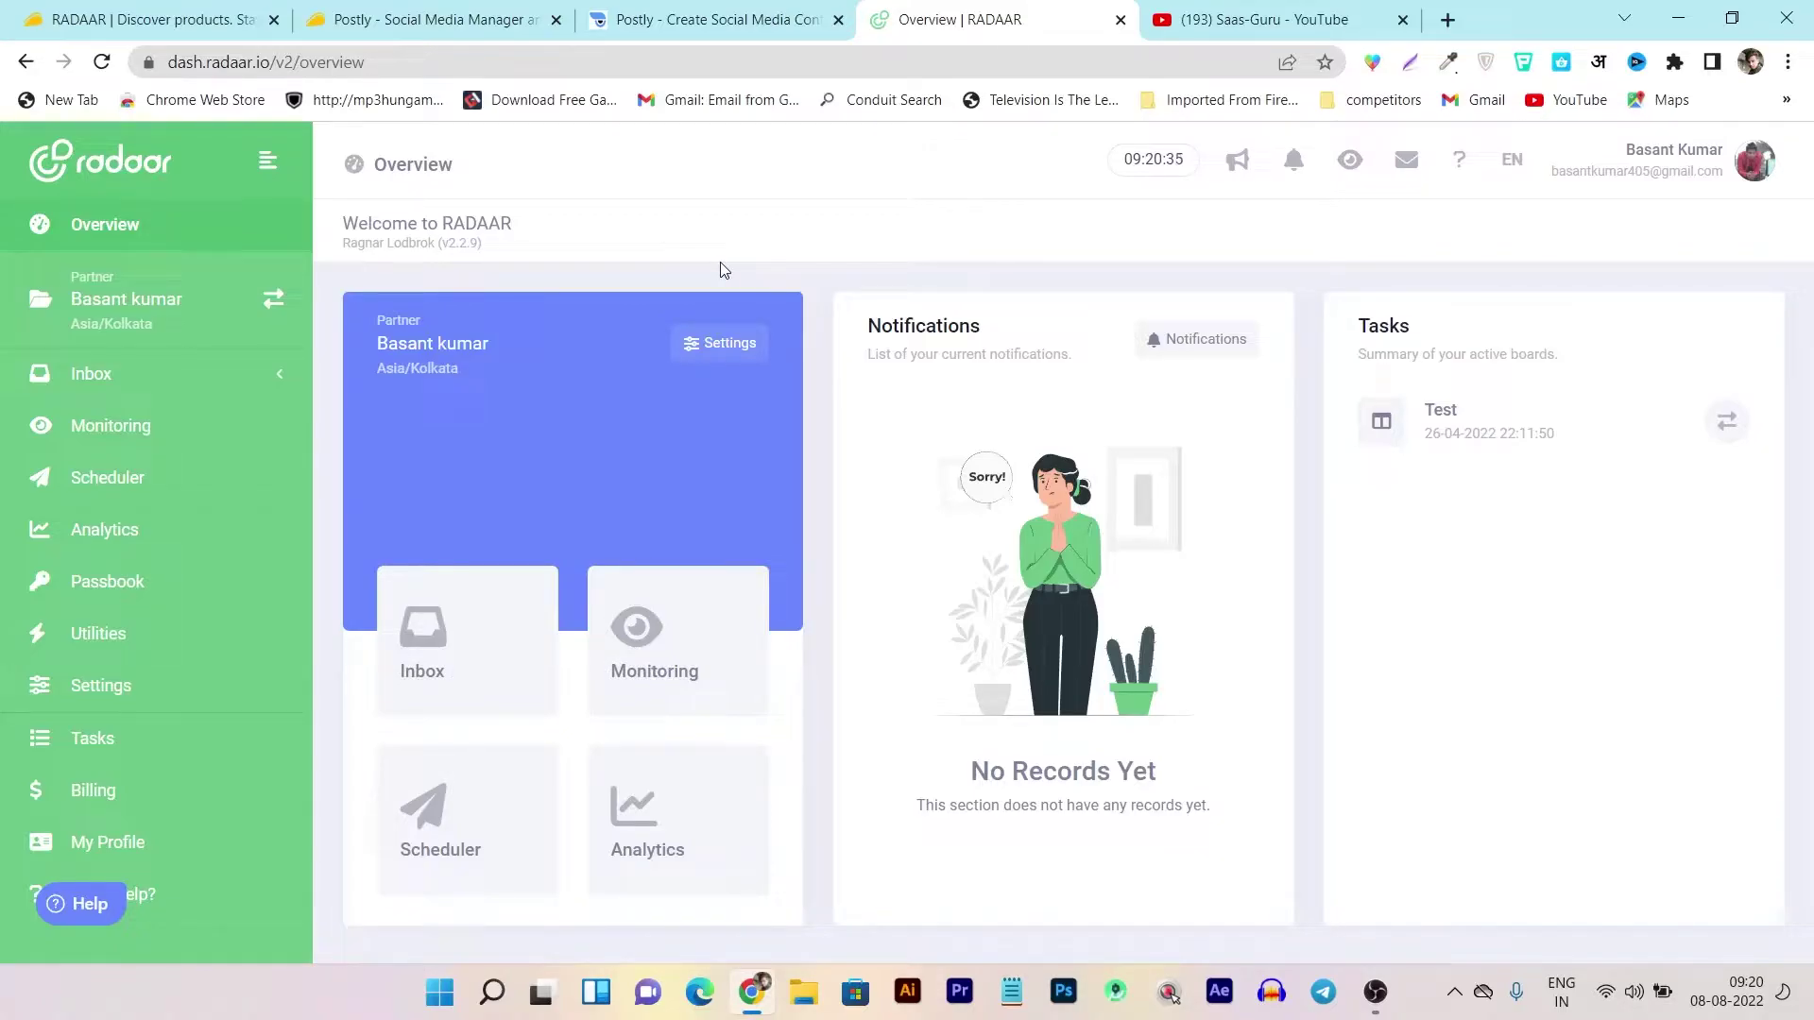
pyautogui.click(723, 14)
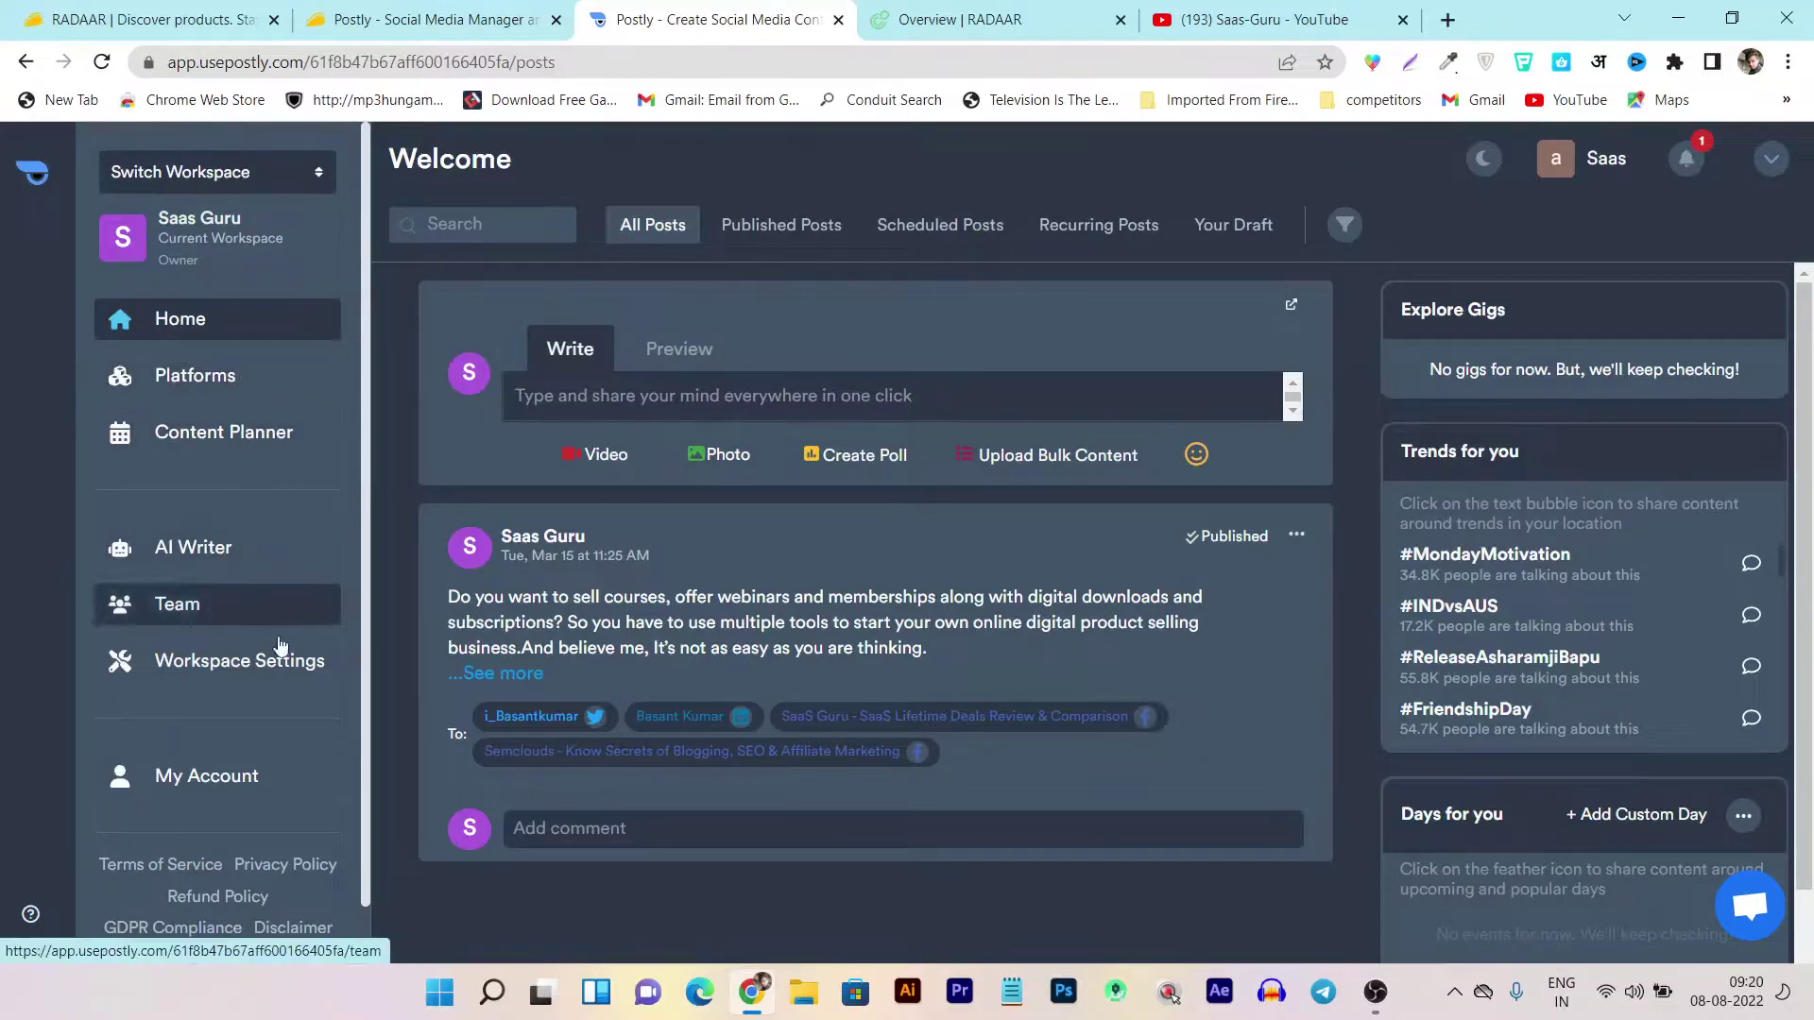
pyautogui.click(959, 19)
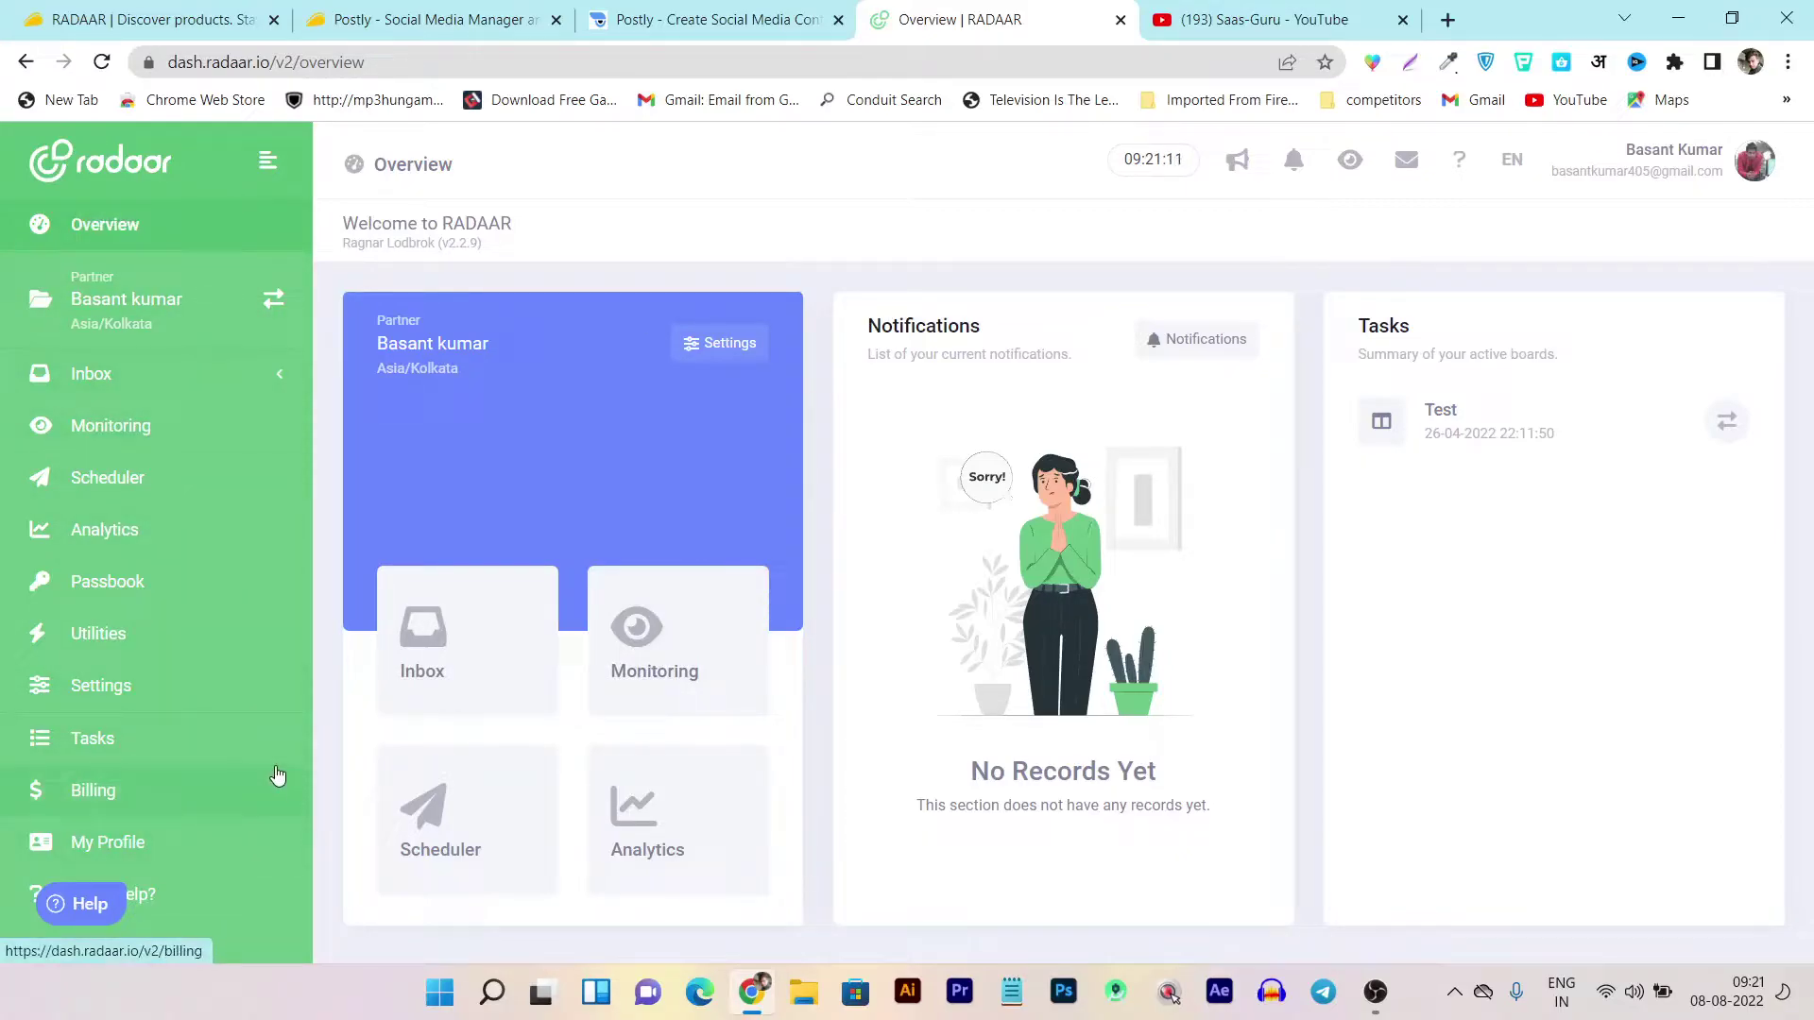
pyautogui.click(768, 15)
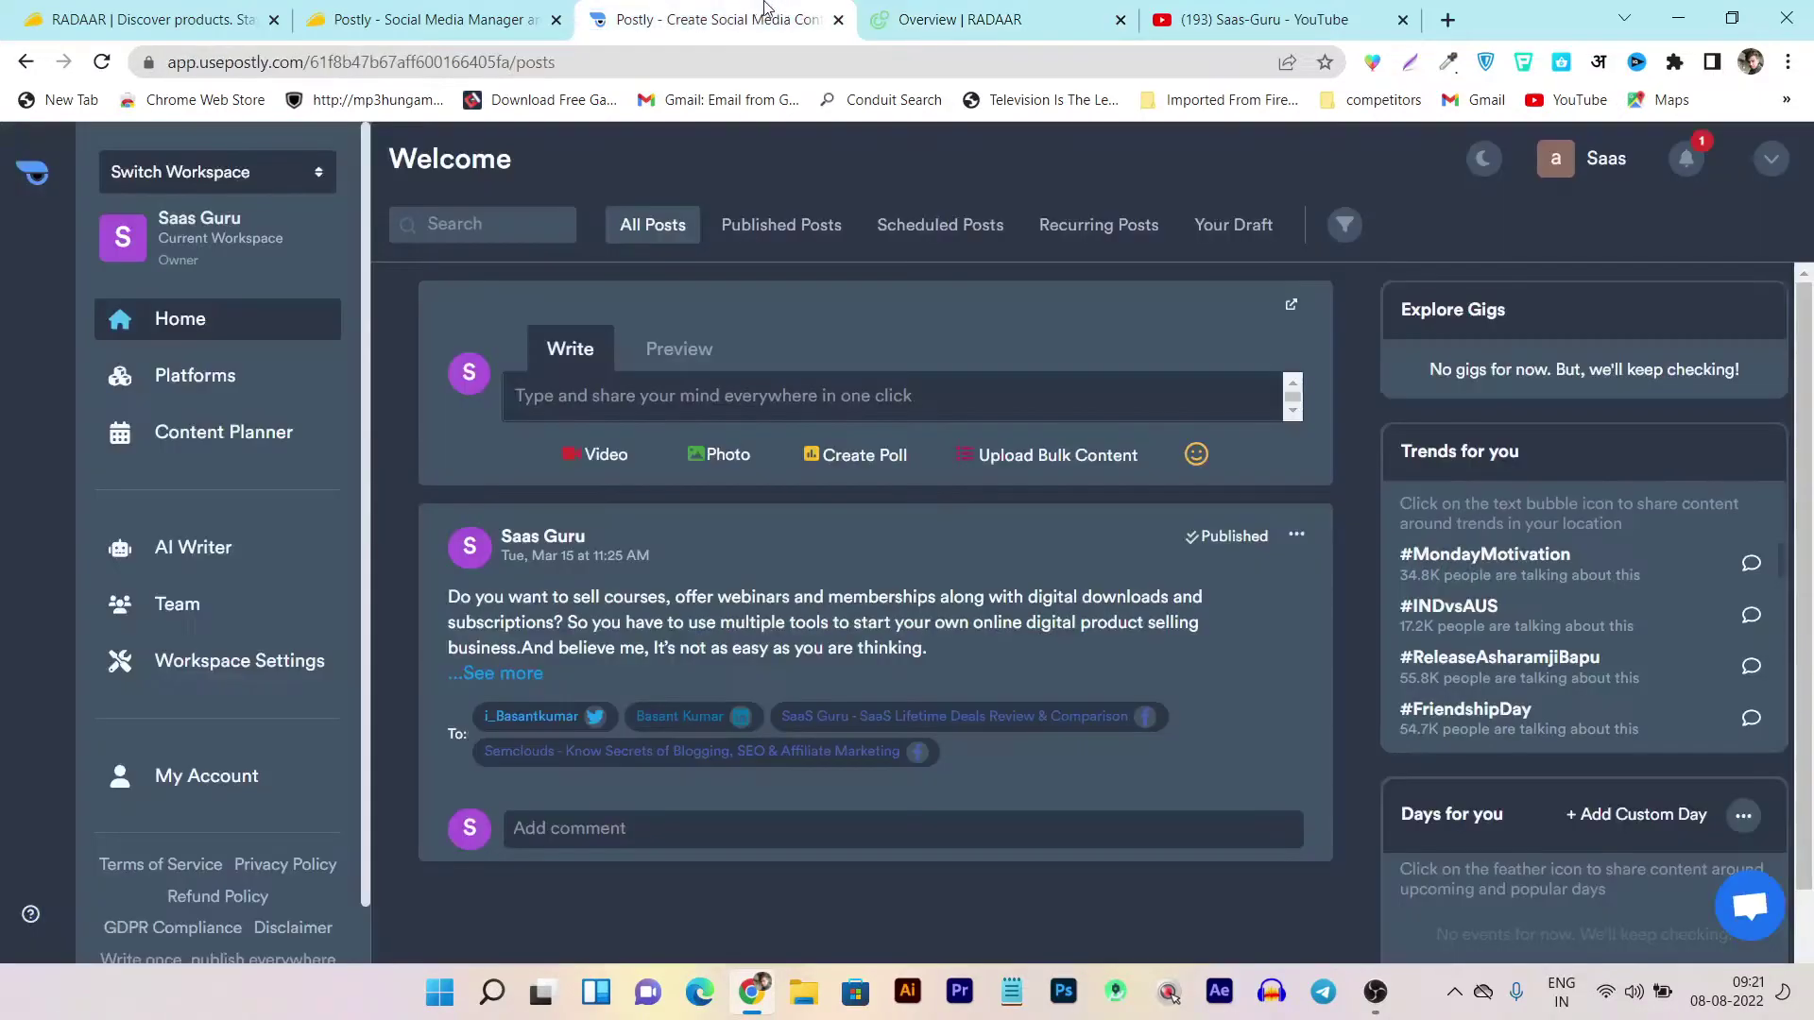
pyautogui.click(926, 9)
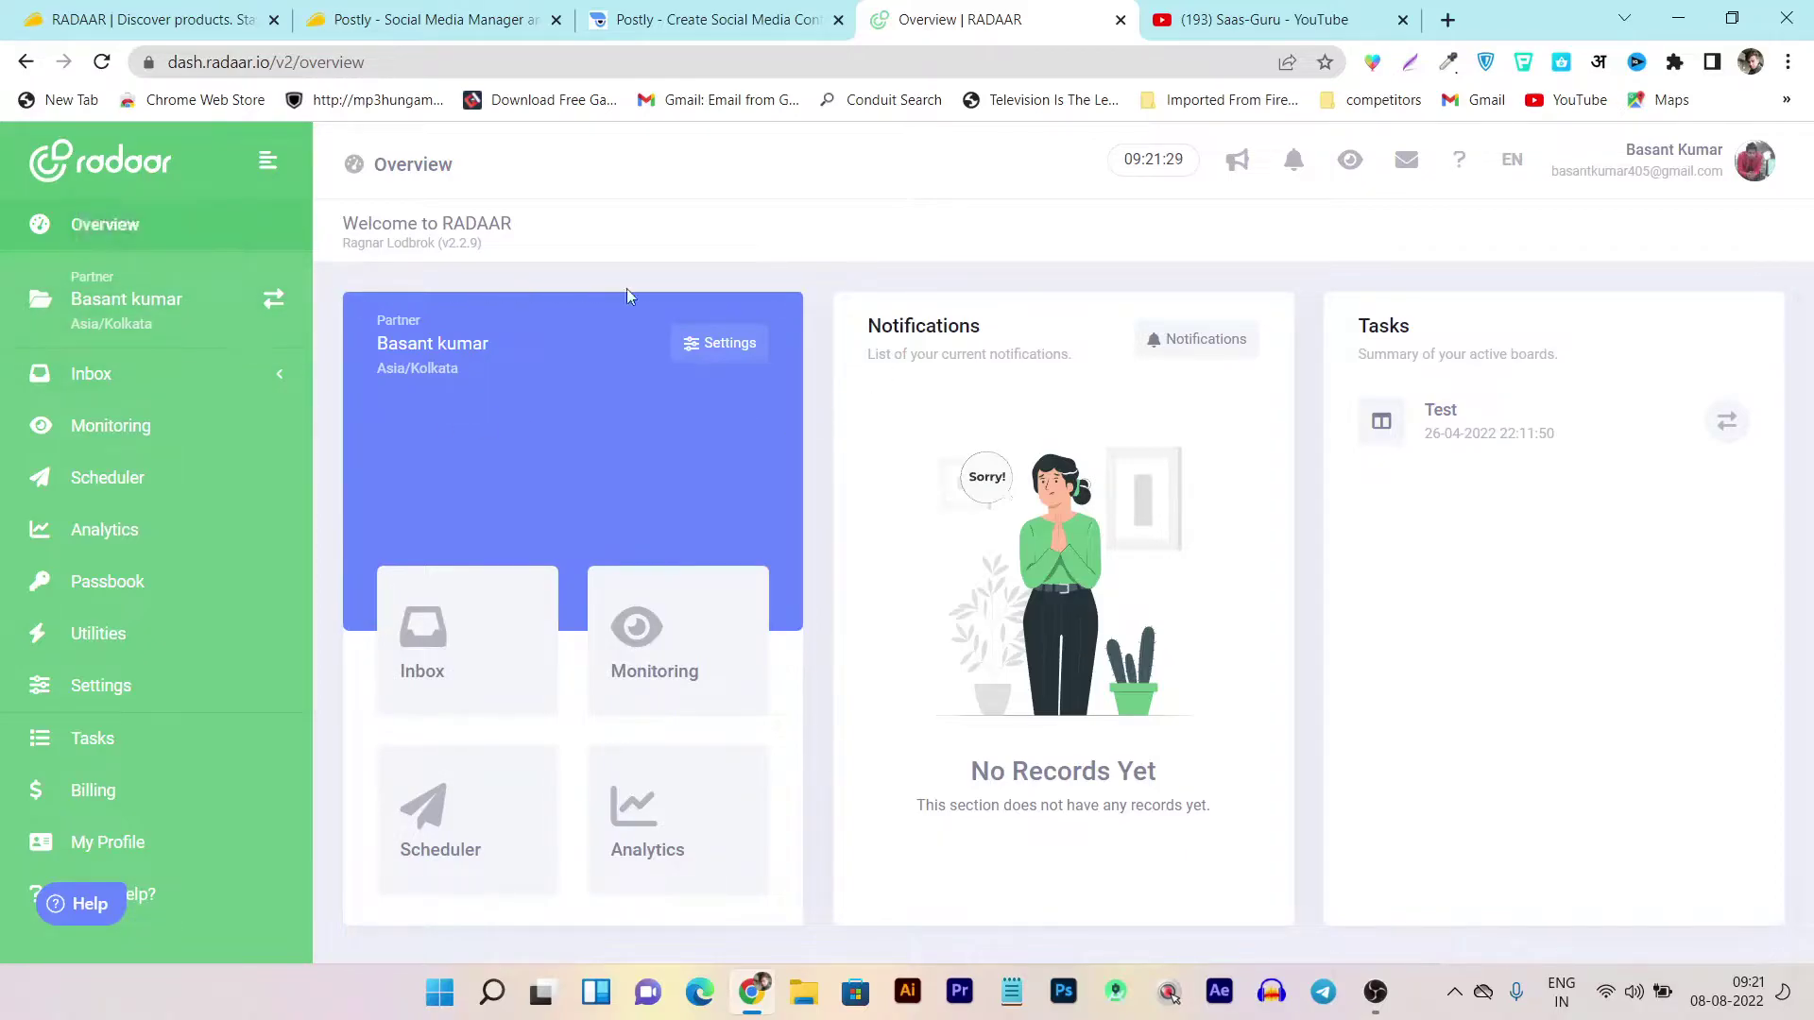
pyautogui.scroll(-2, 951, 493)
pyautogui.scroll(-2, 951, 494)
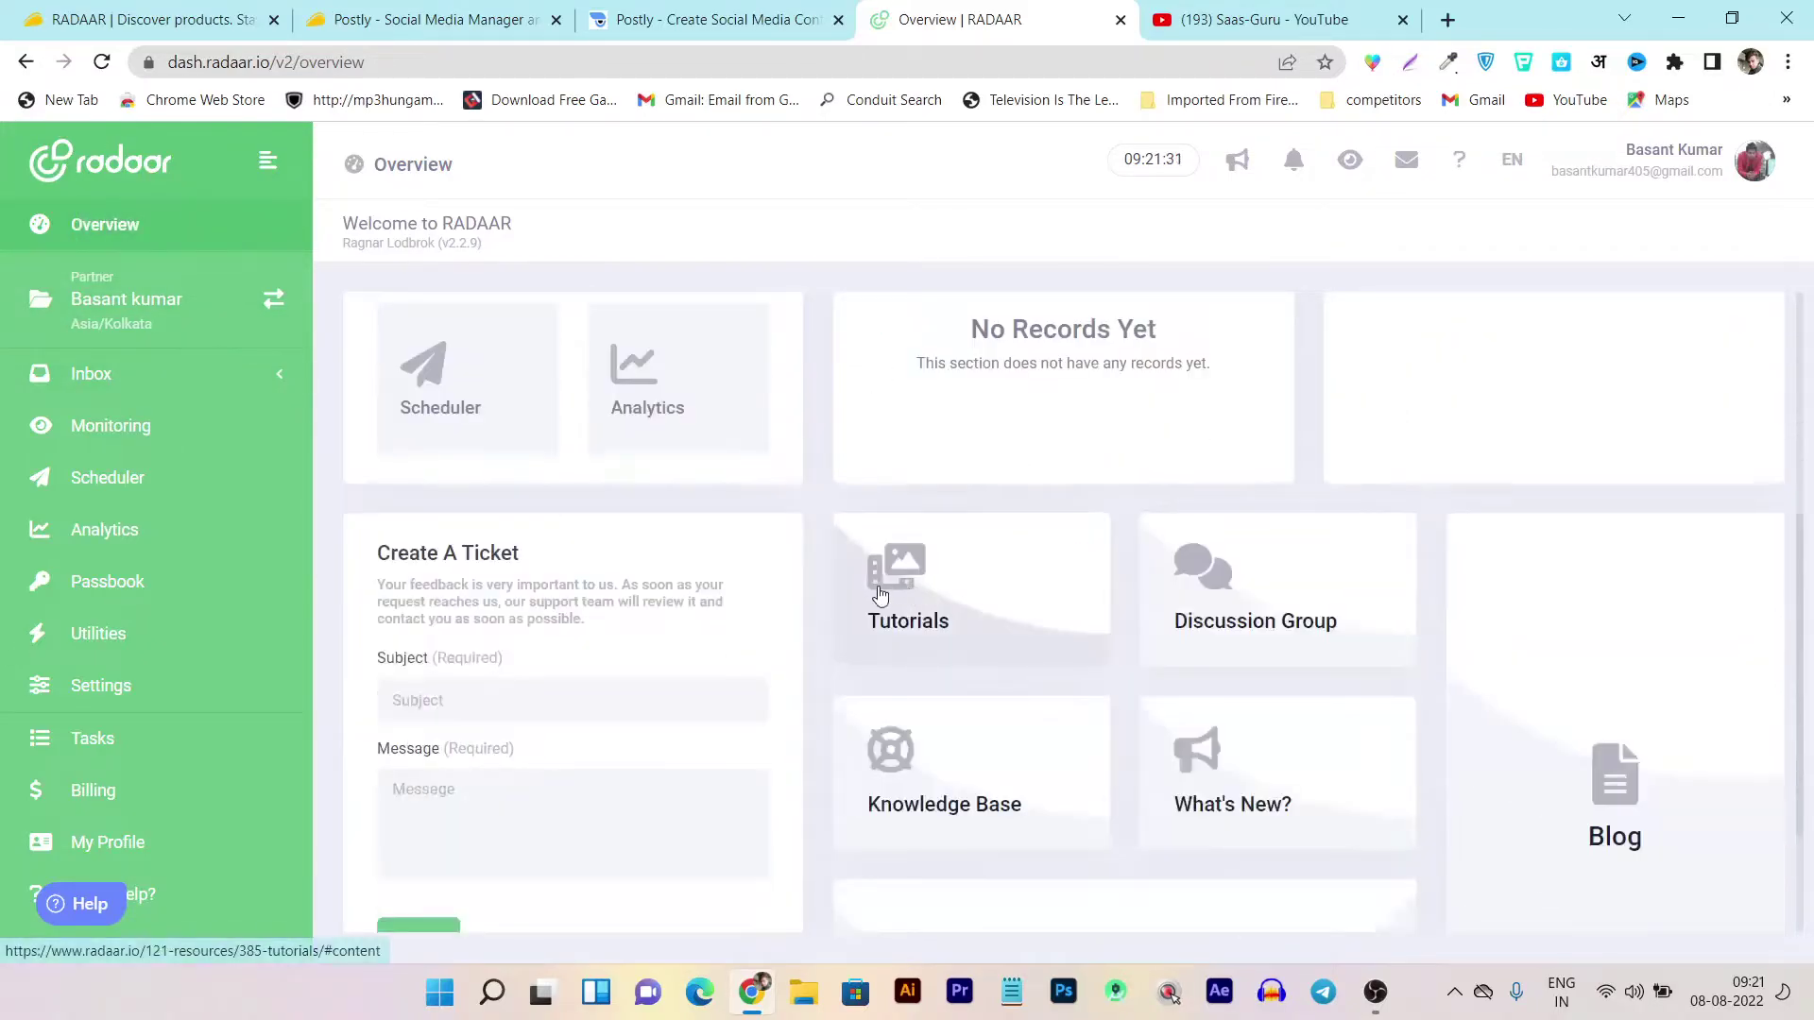
pyautogui.scroll(3, 866, 526)
pyautogui.scroll(2, 828, 423)
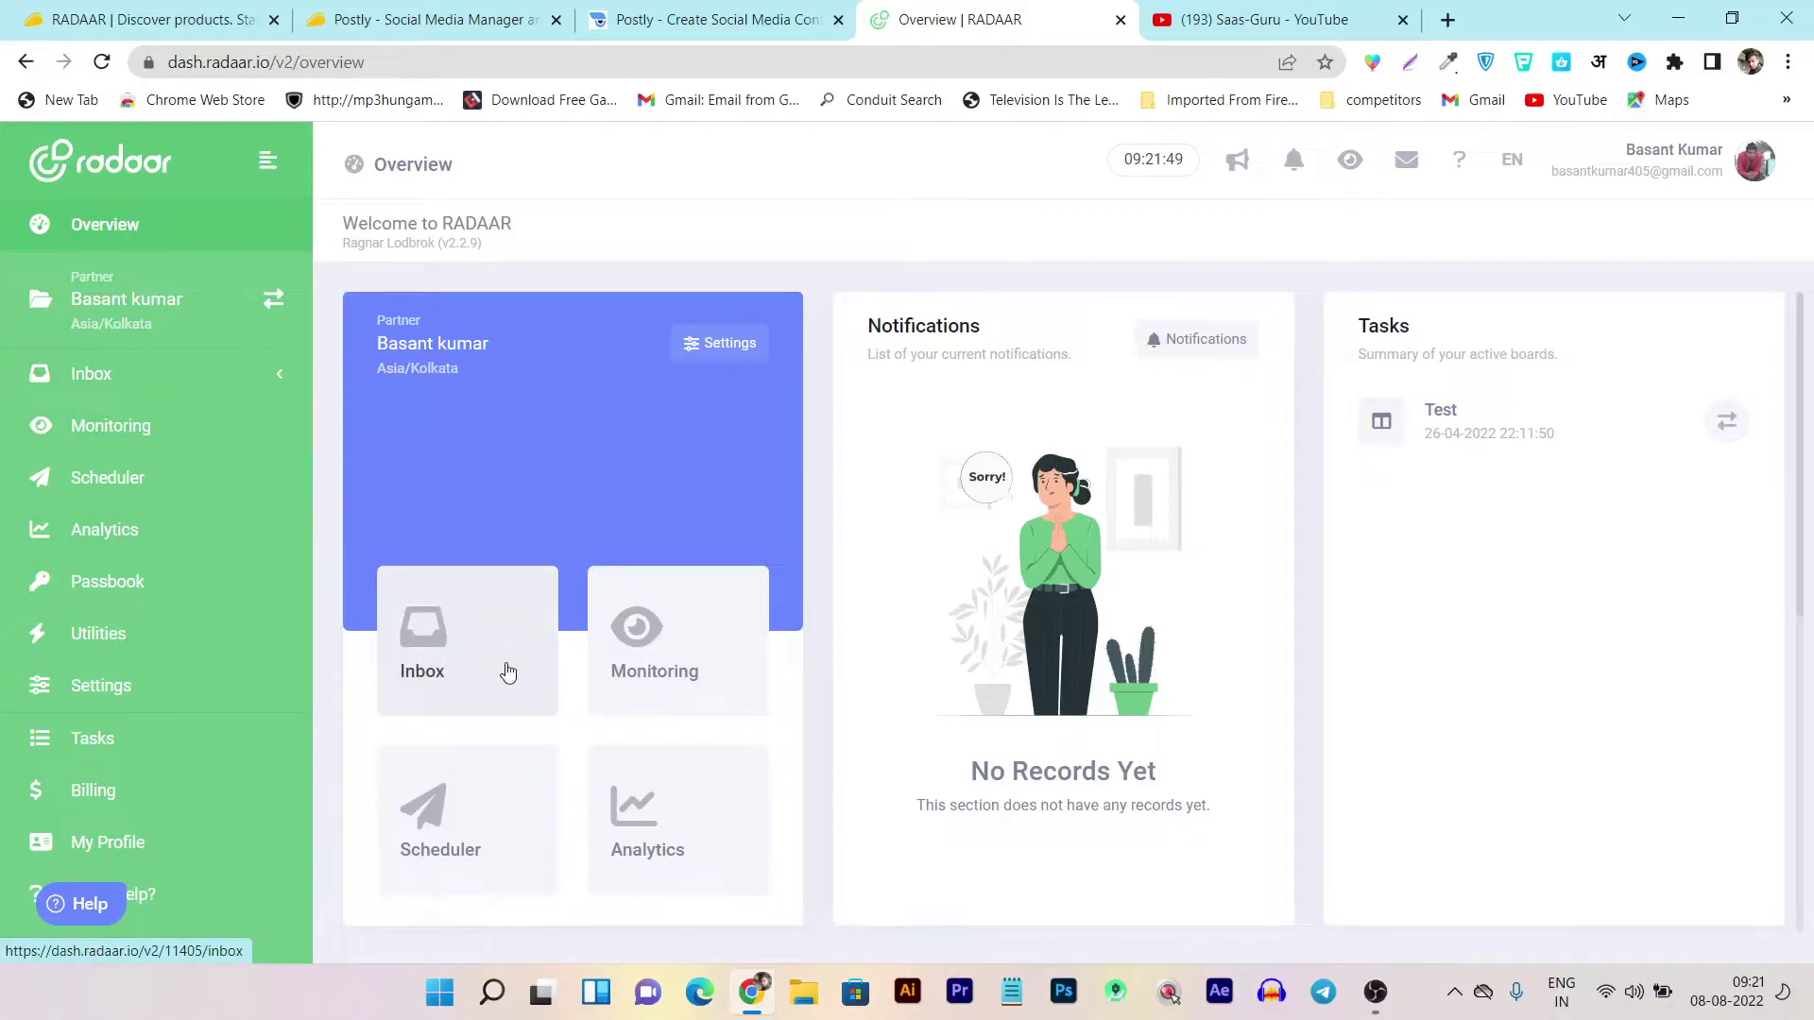
# Open the RADAAR Conversations inbox, dismiss its tour, and browse the Folder and Types dropdowns.
pyautogui.click(102, 377)
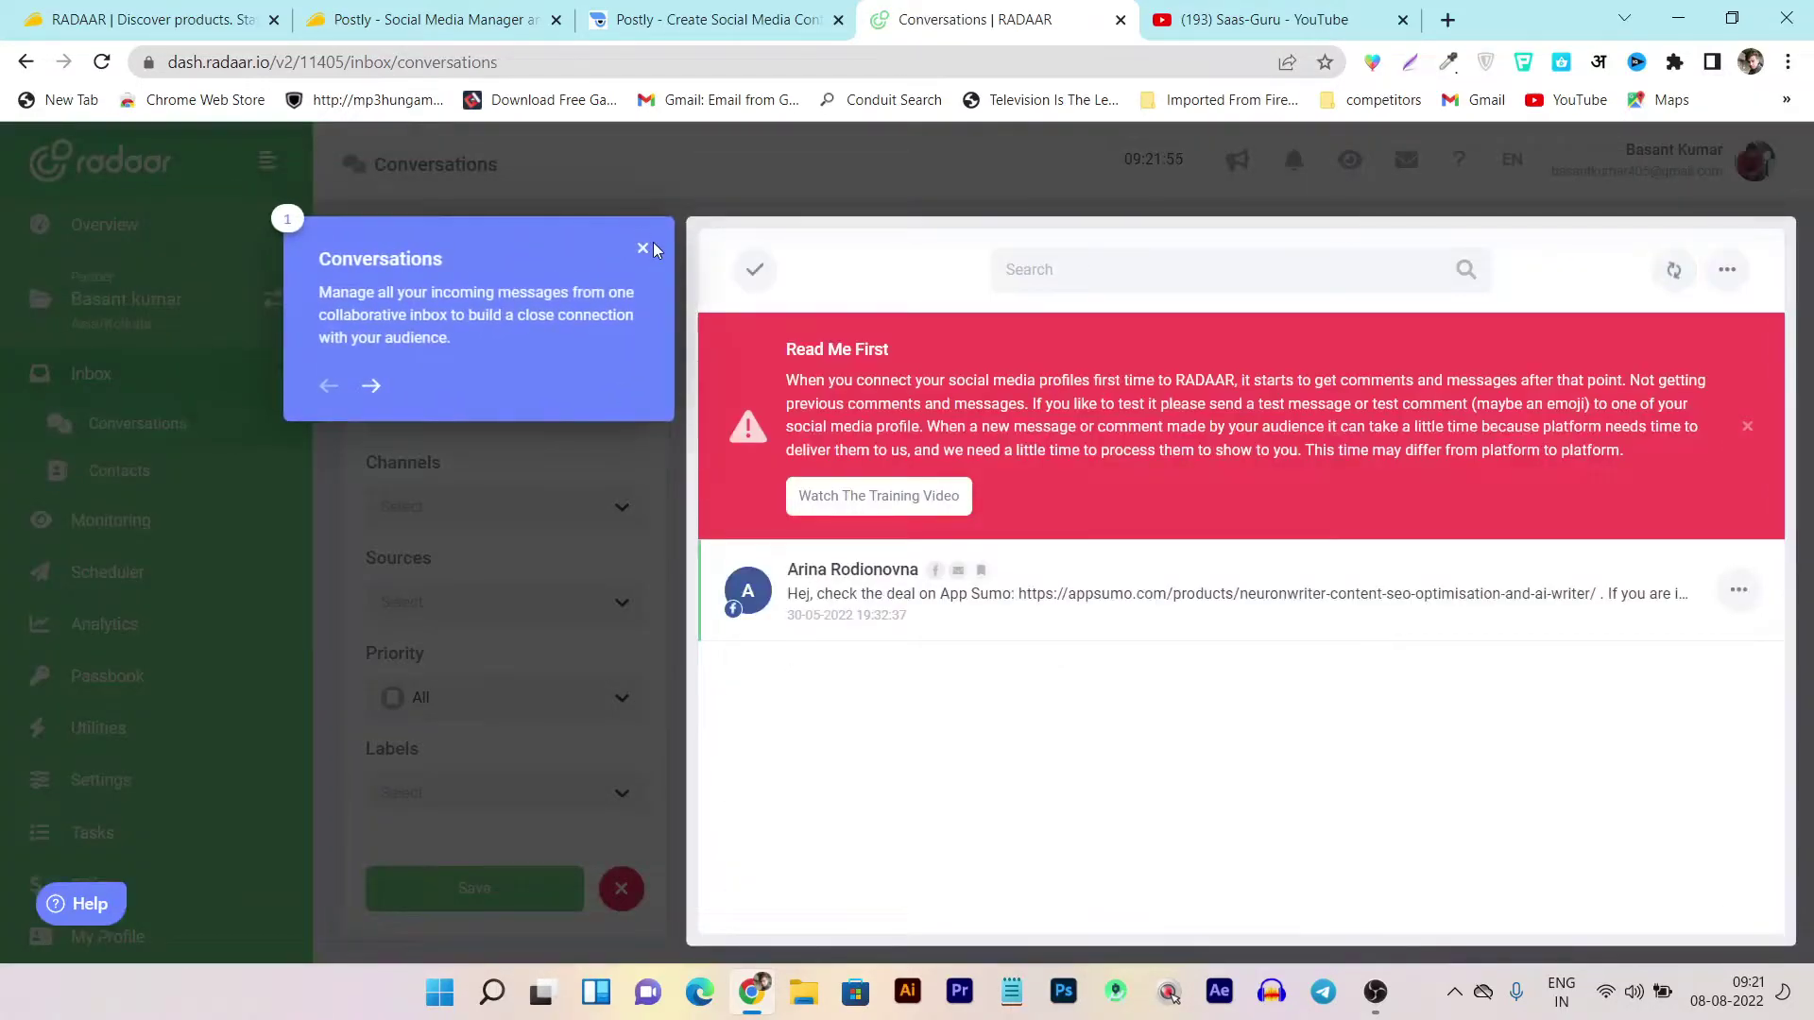
pyautogui.click(645, 254)
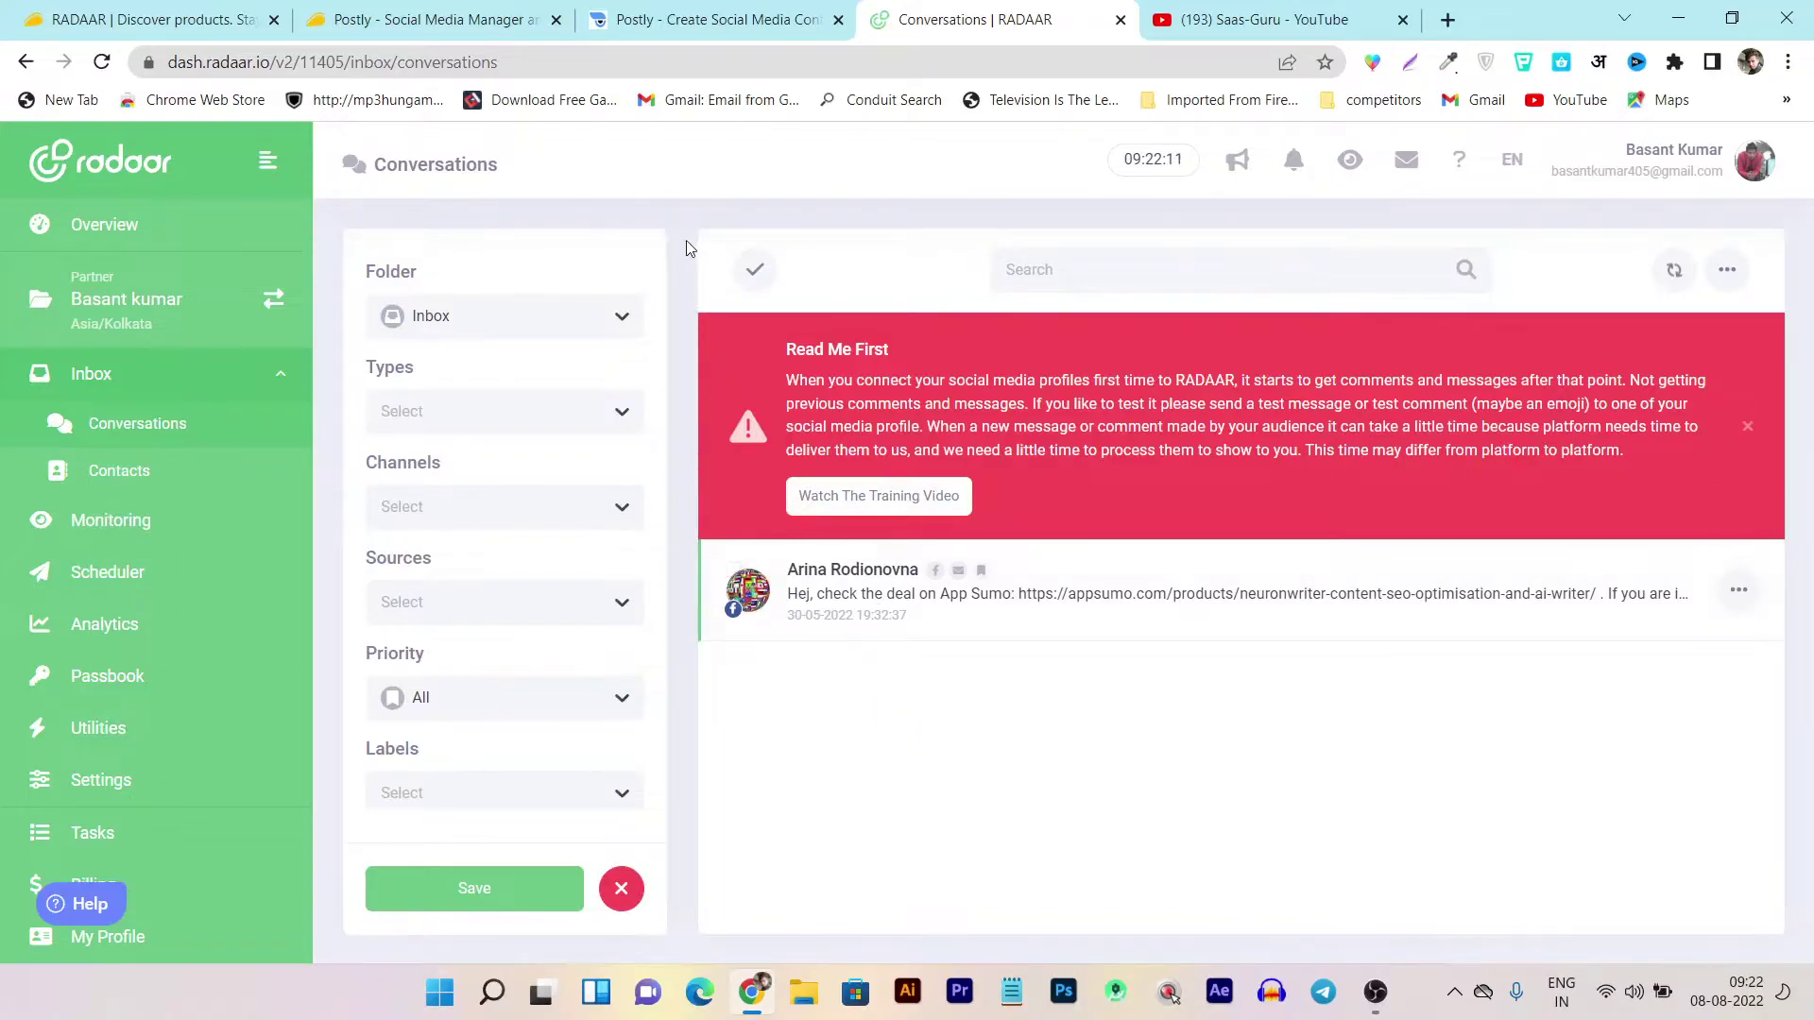
pyautogui.click(516, 328)
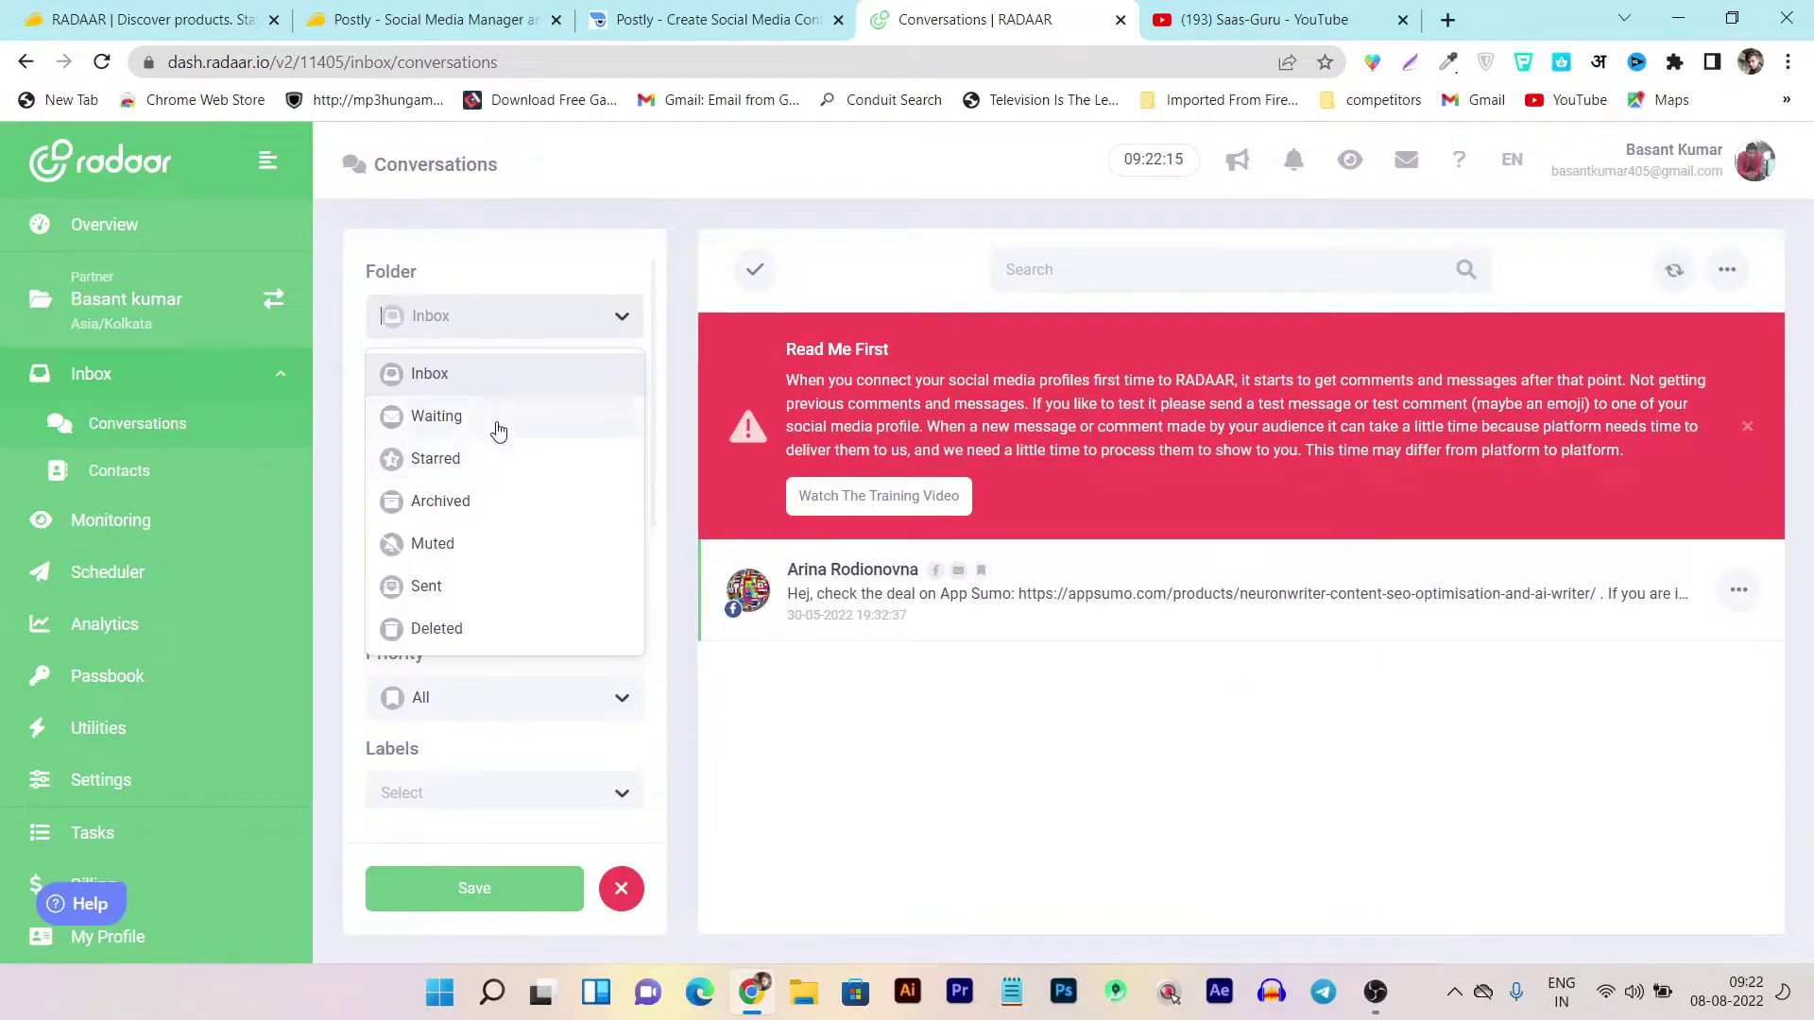
pyautogui.click(535, 293)
pyautogui.click(460, 424)
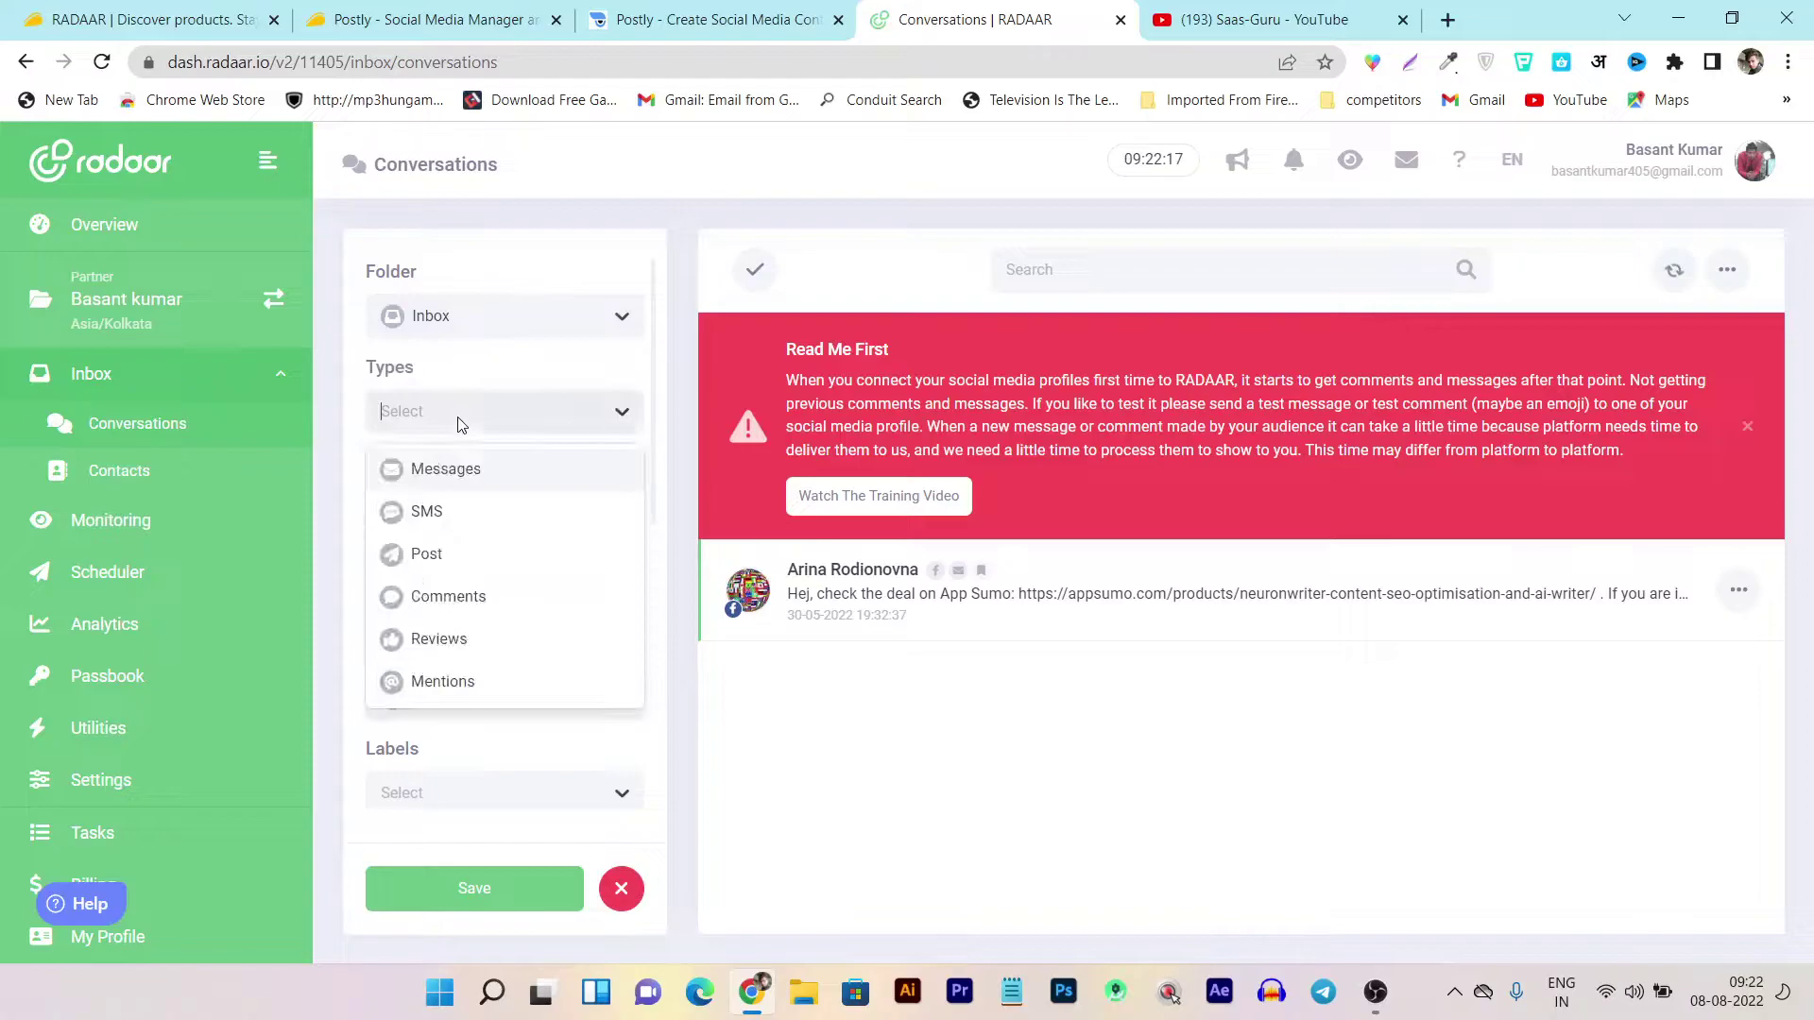
pyautogui.click(535, 357)
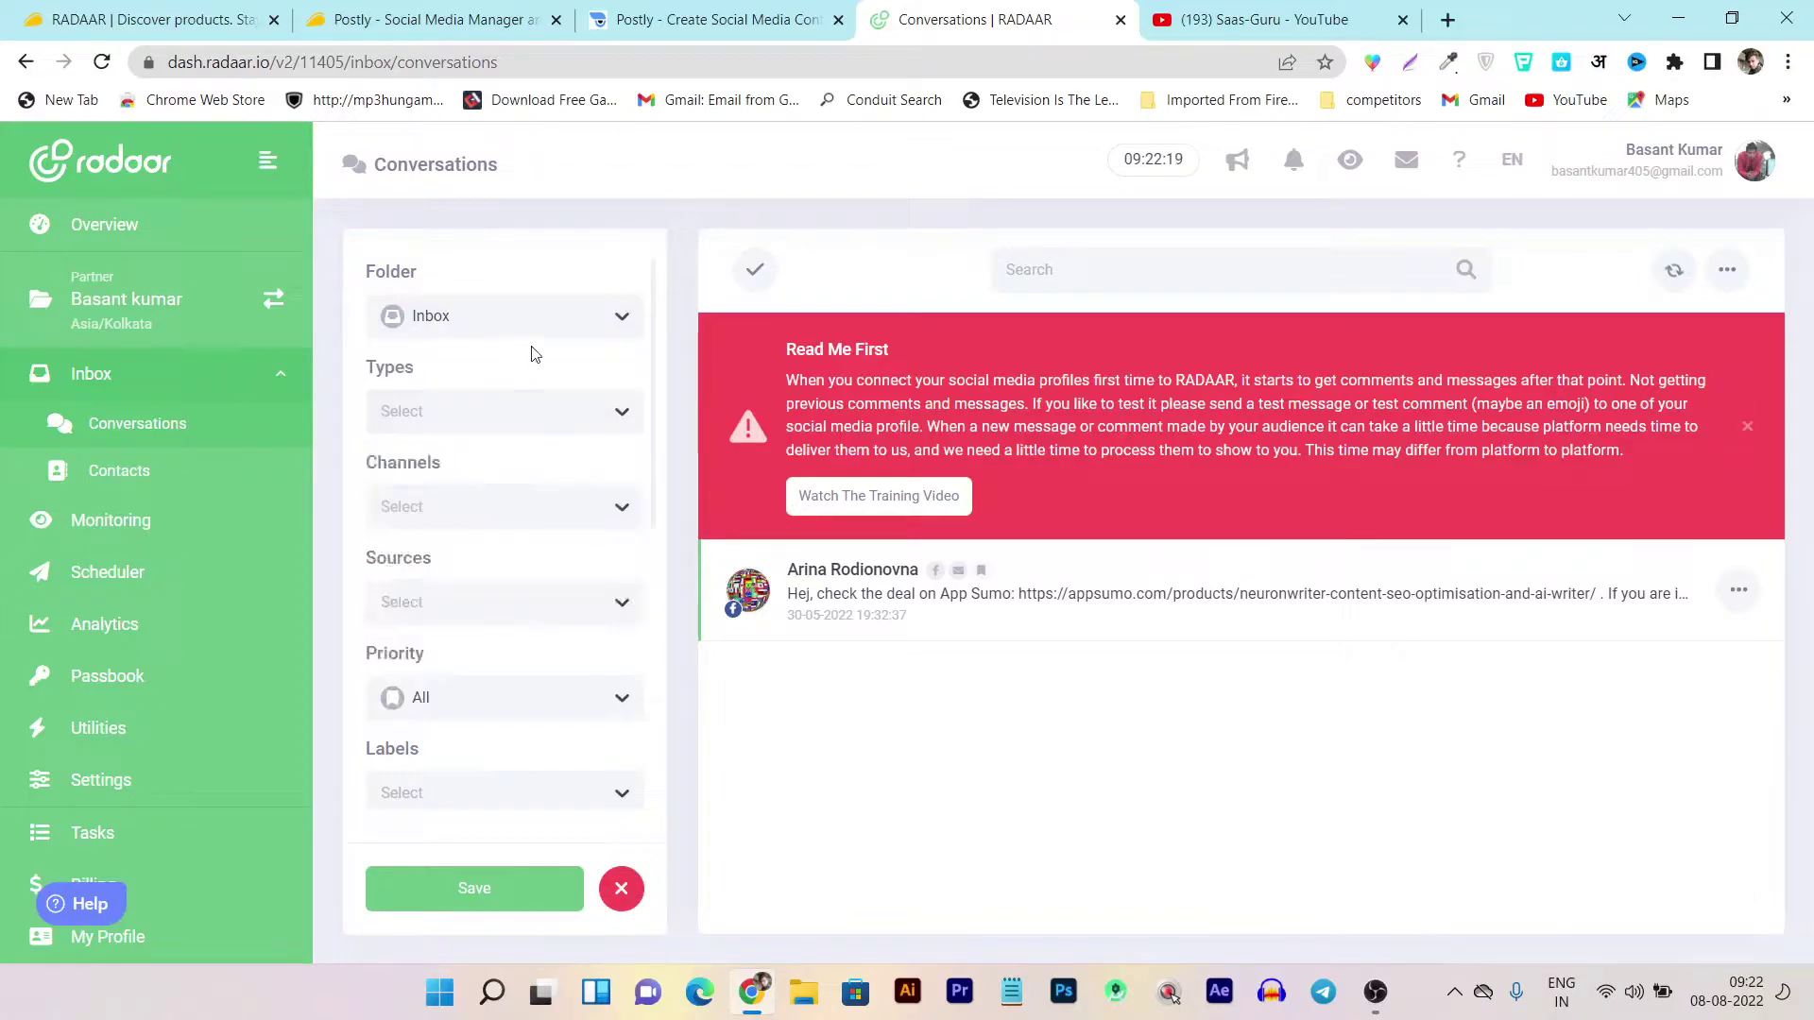
# Try the Facebook source filter and remove it, reload conversations, then go to Monitoring.
pyautogui.click(498, 605)
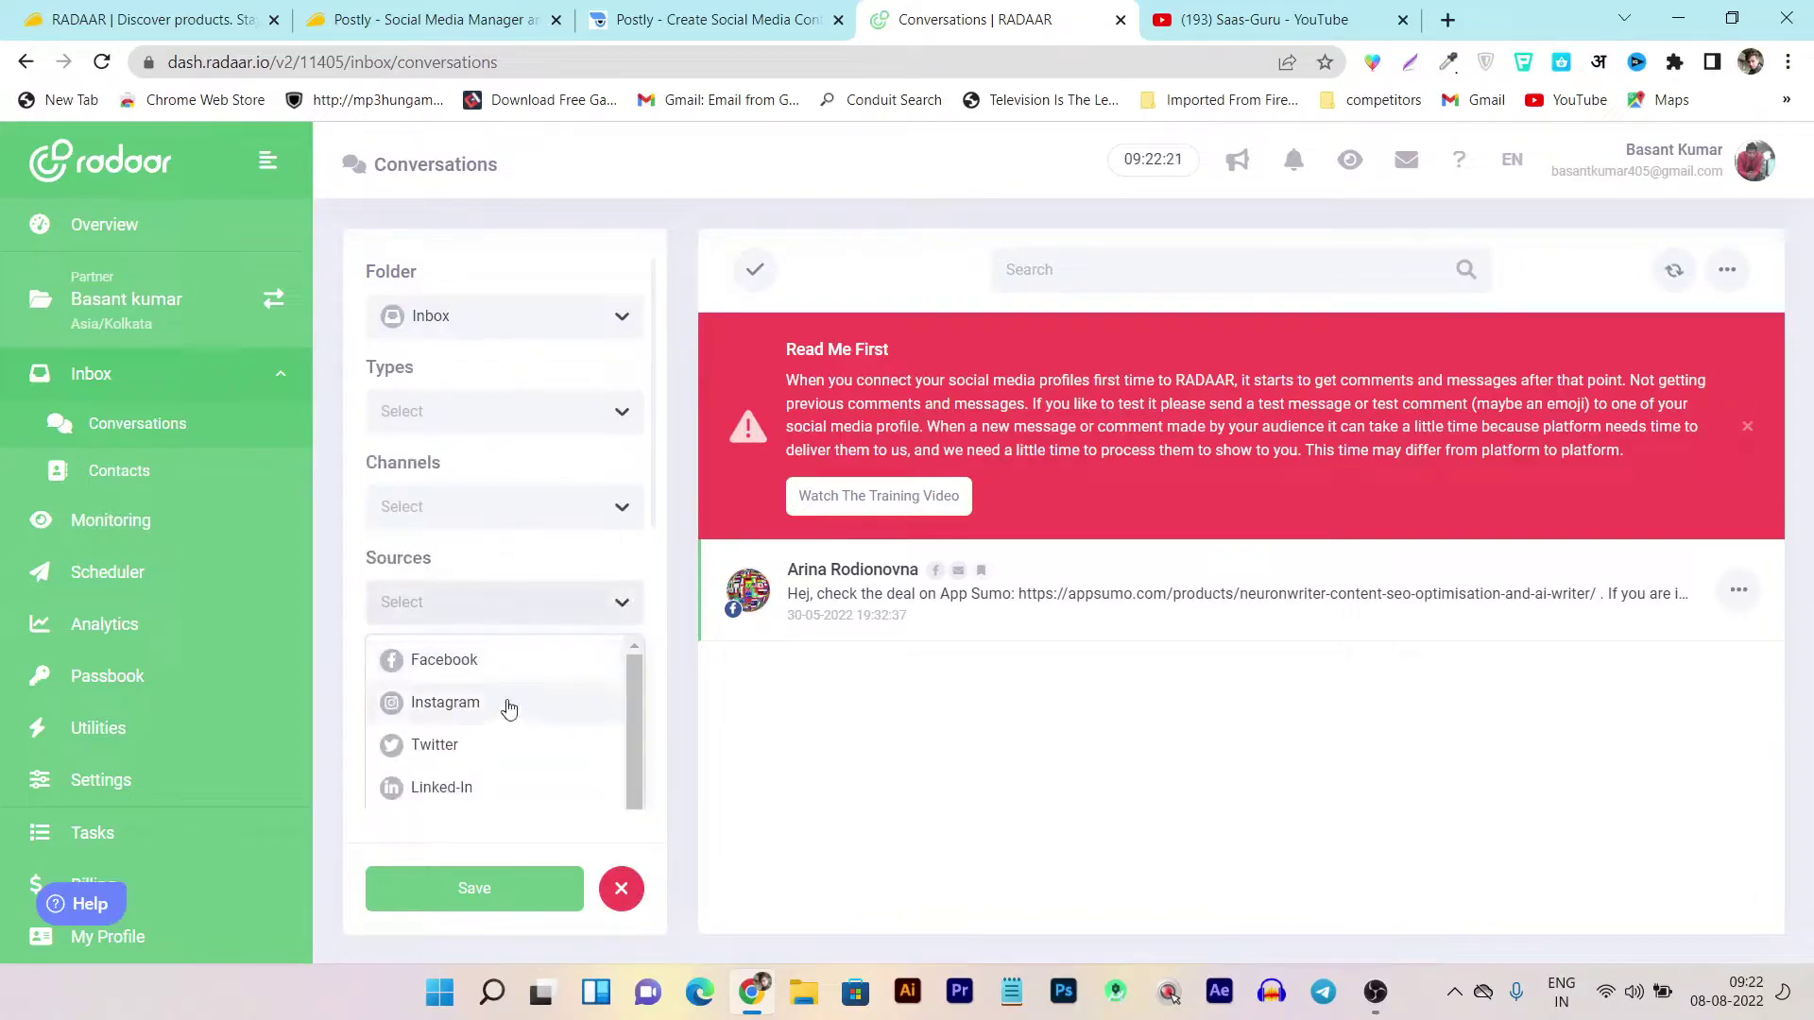
pyautogui.click(446, 661)
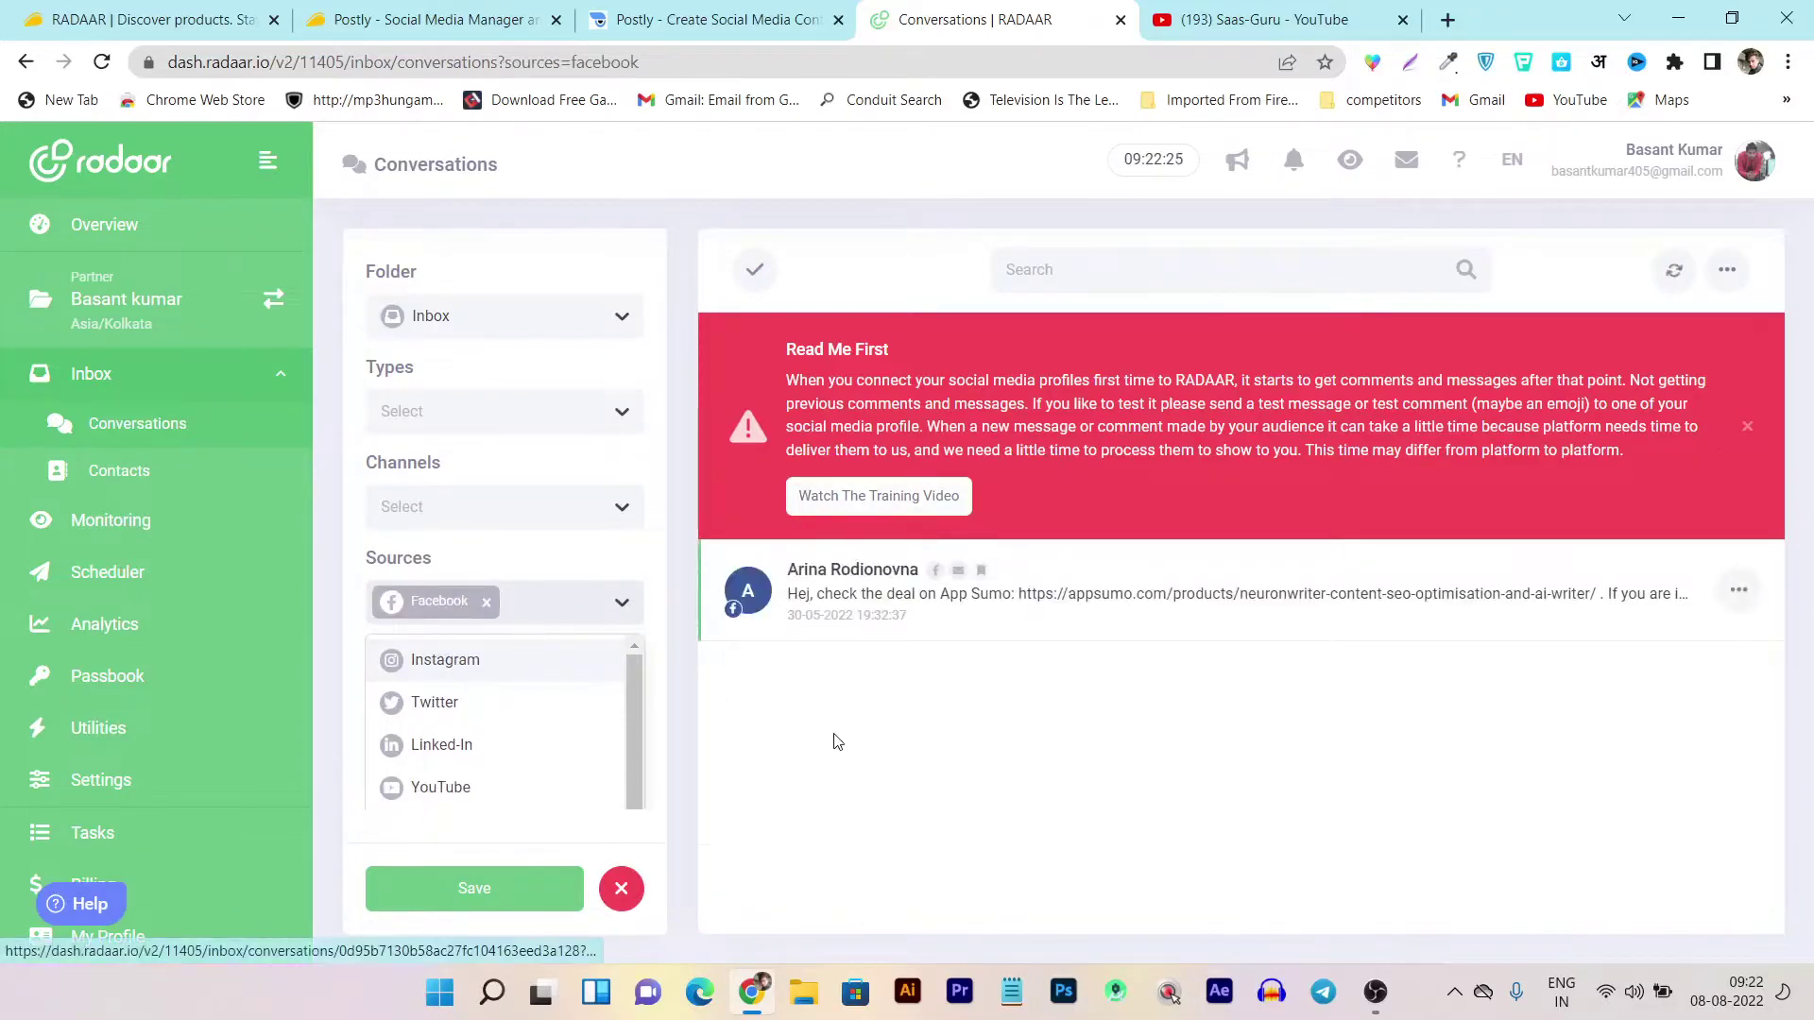
pyautogui.click(486, 602)
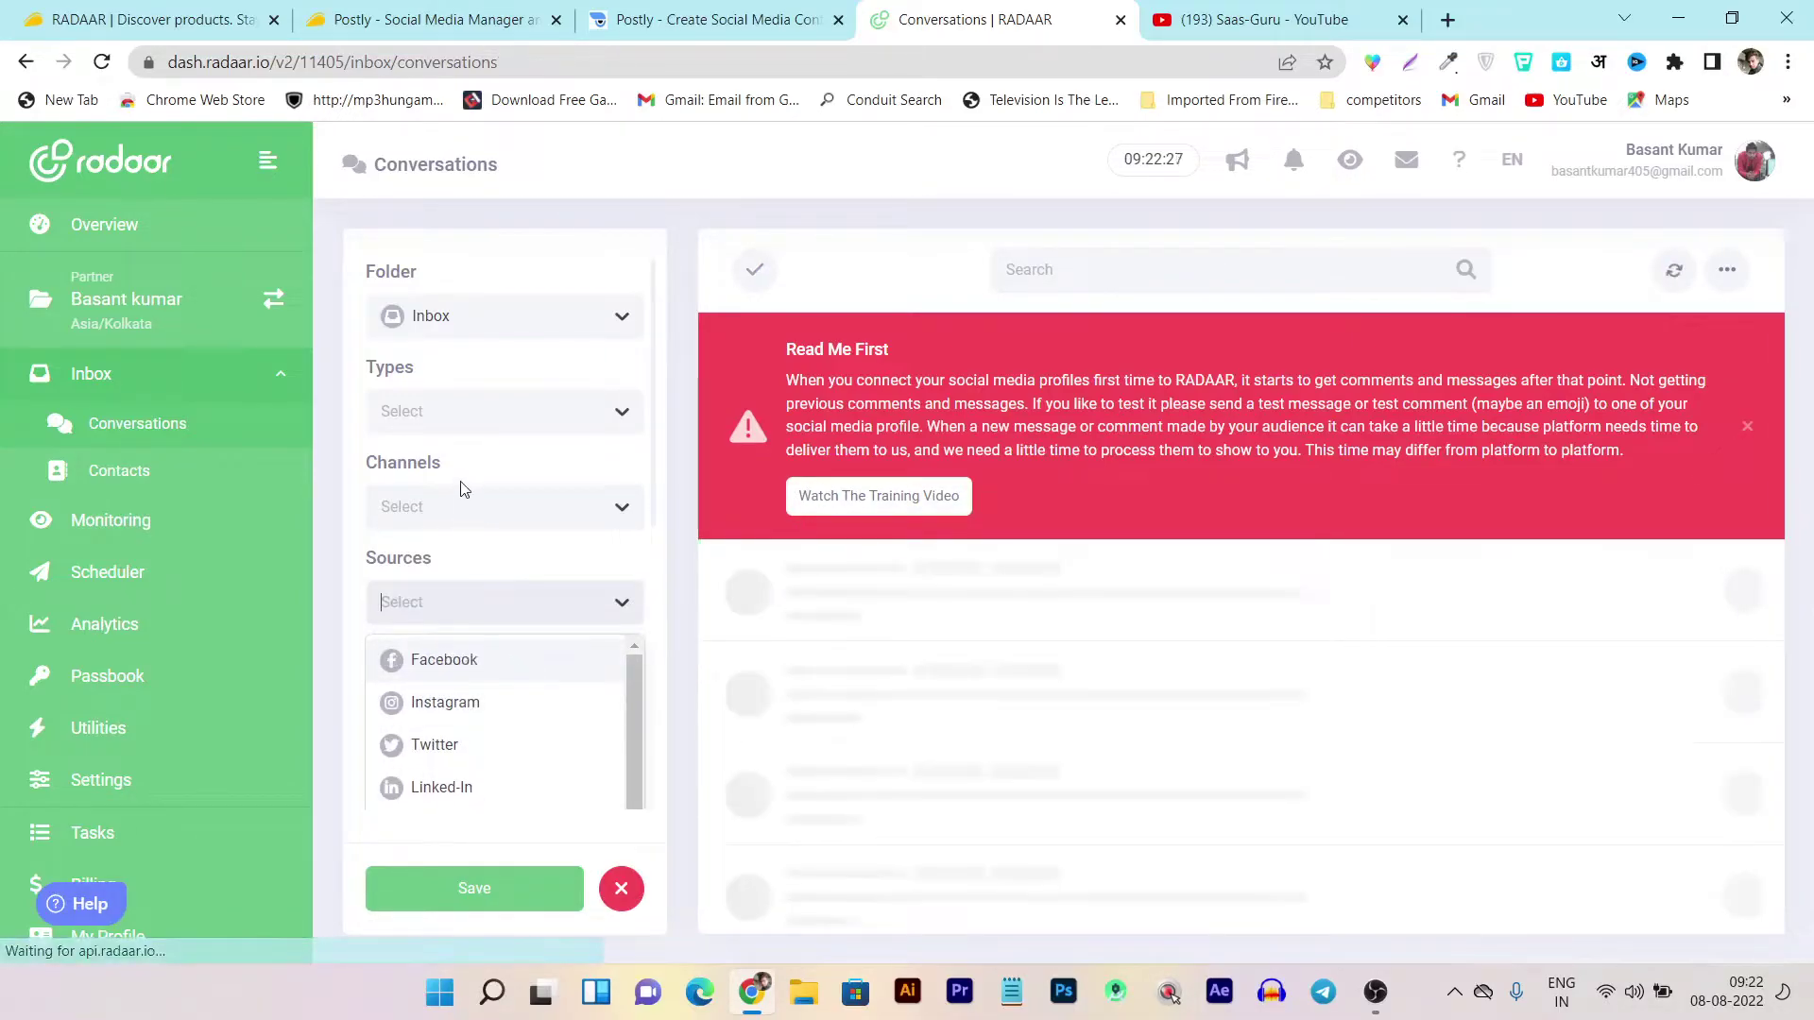
pyautogui.click(444, 413)
pyautogui.click(661, 274)
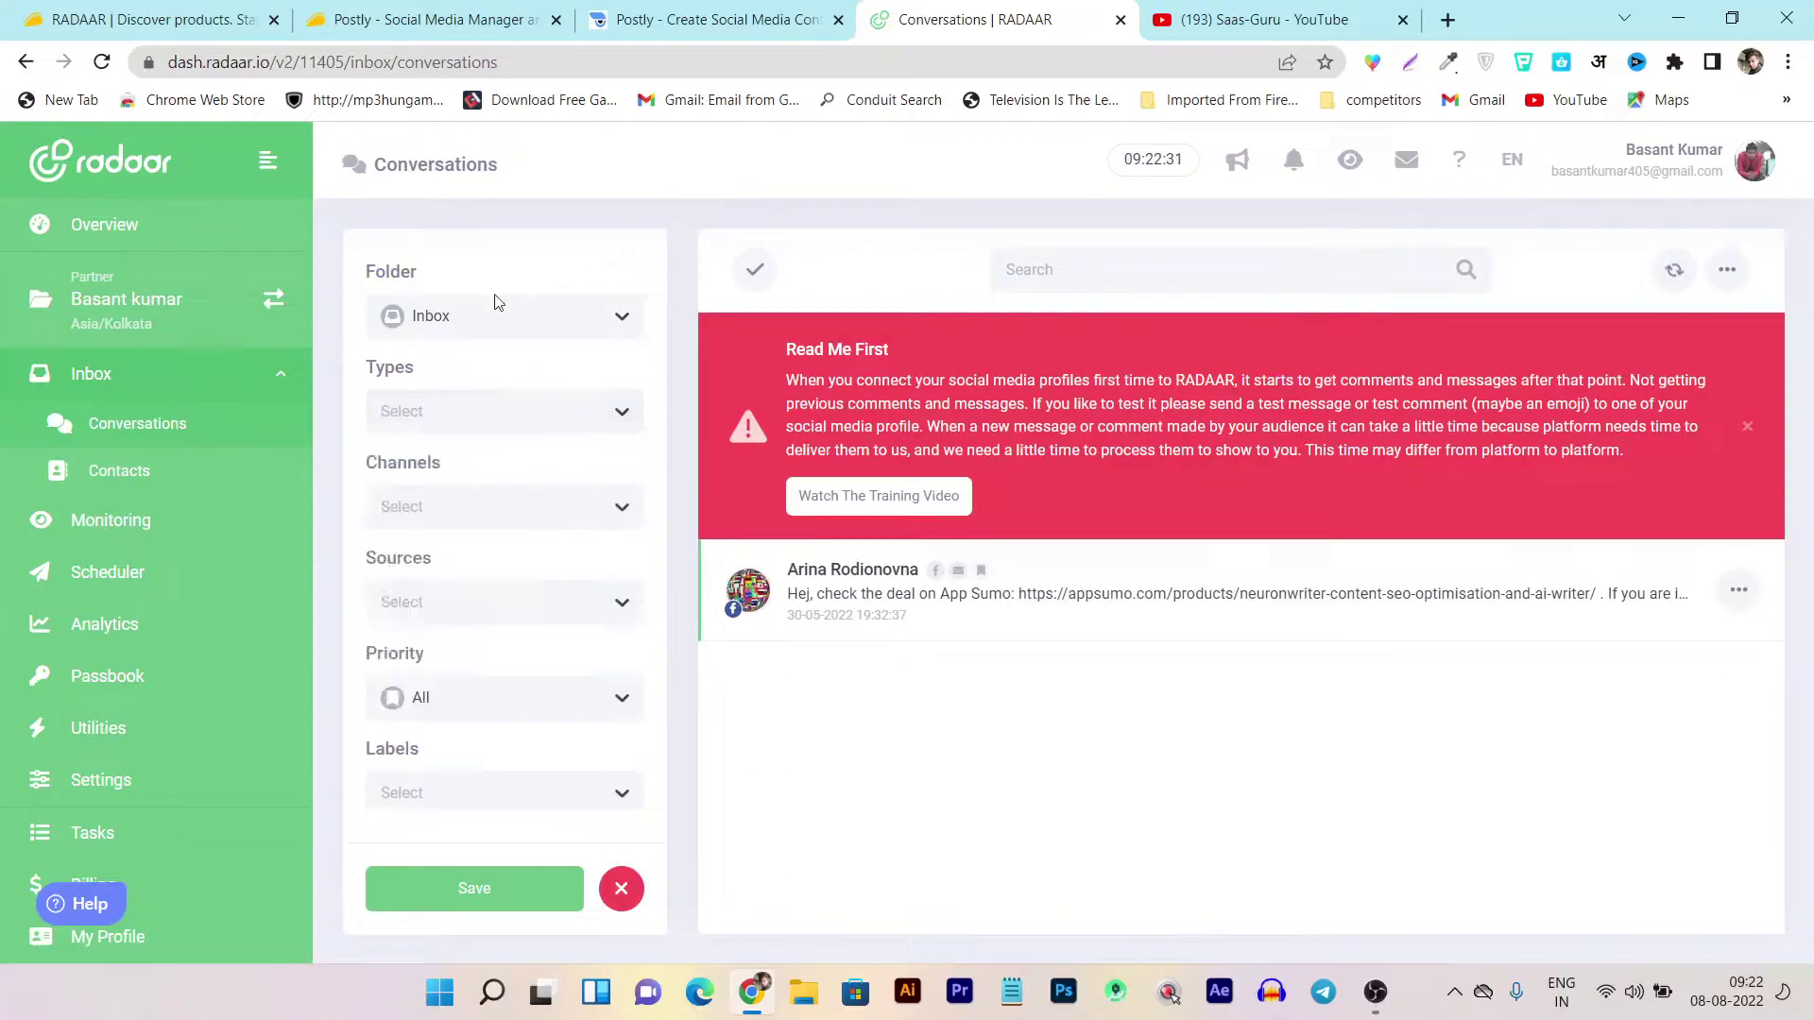
pyautogui.click(95, 437)
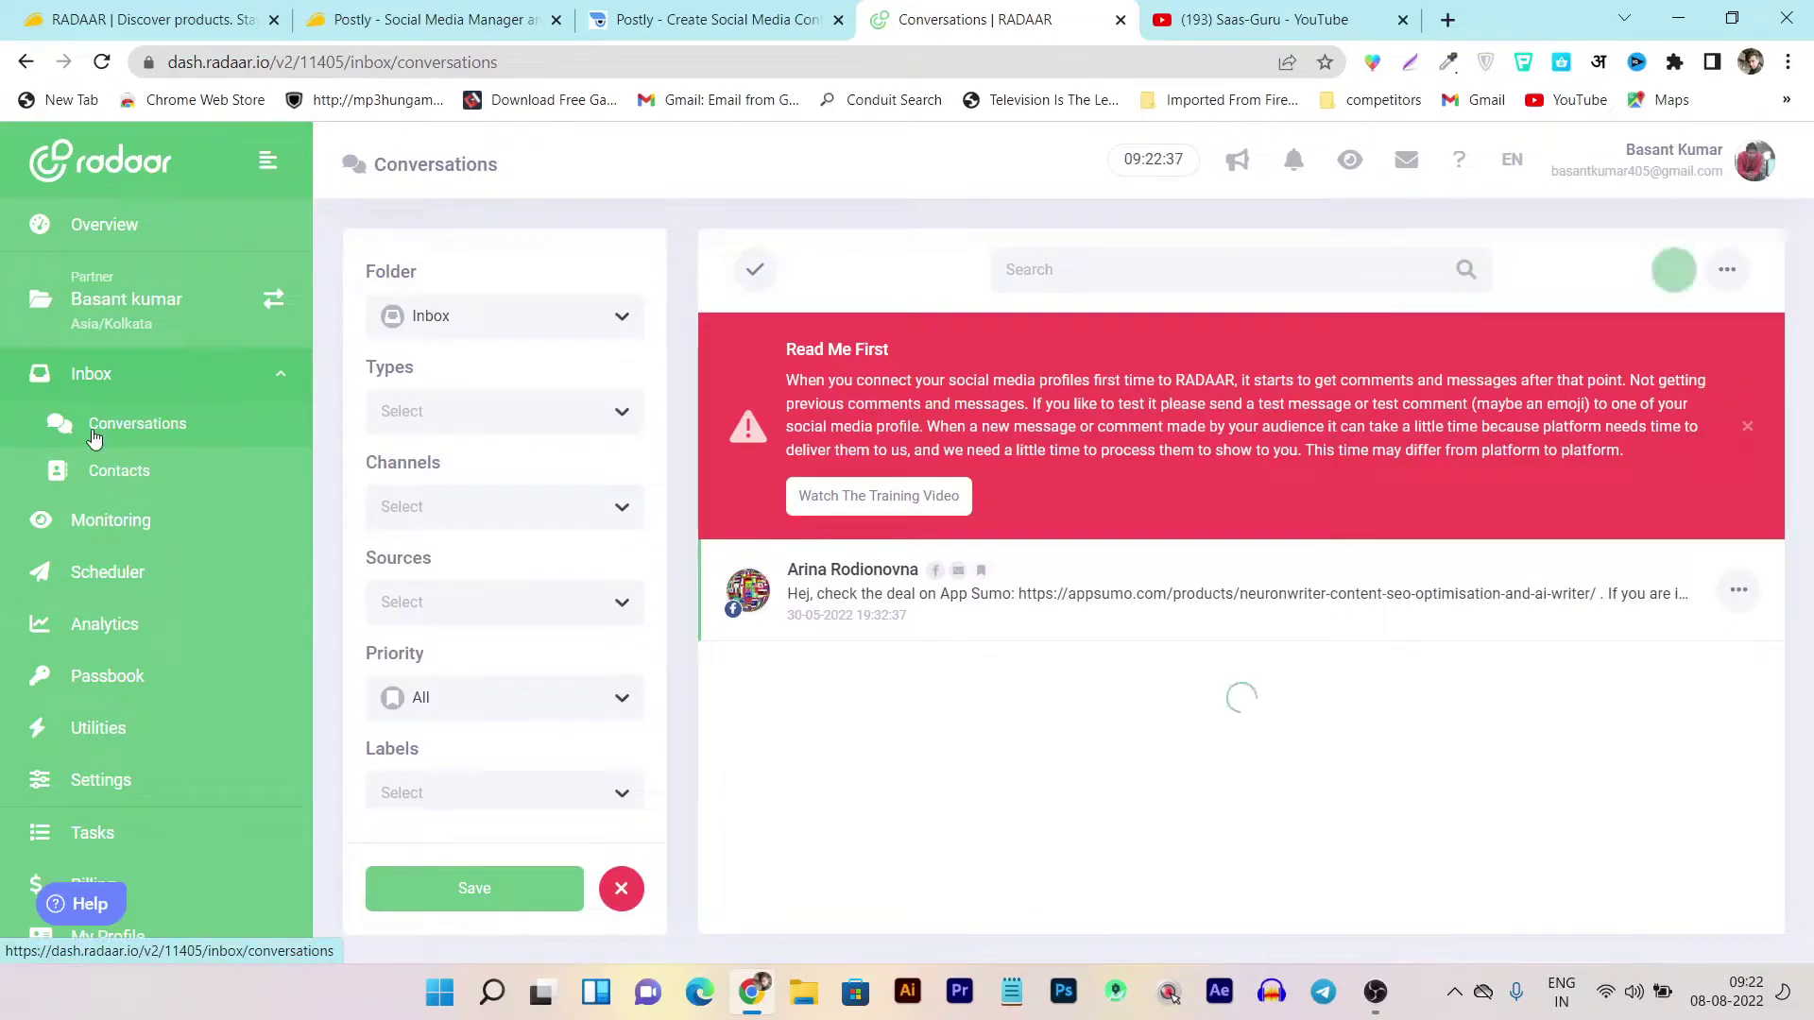
pyautogui.click(131, 525)
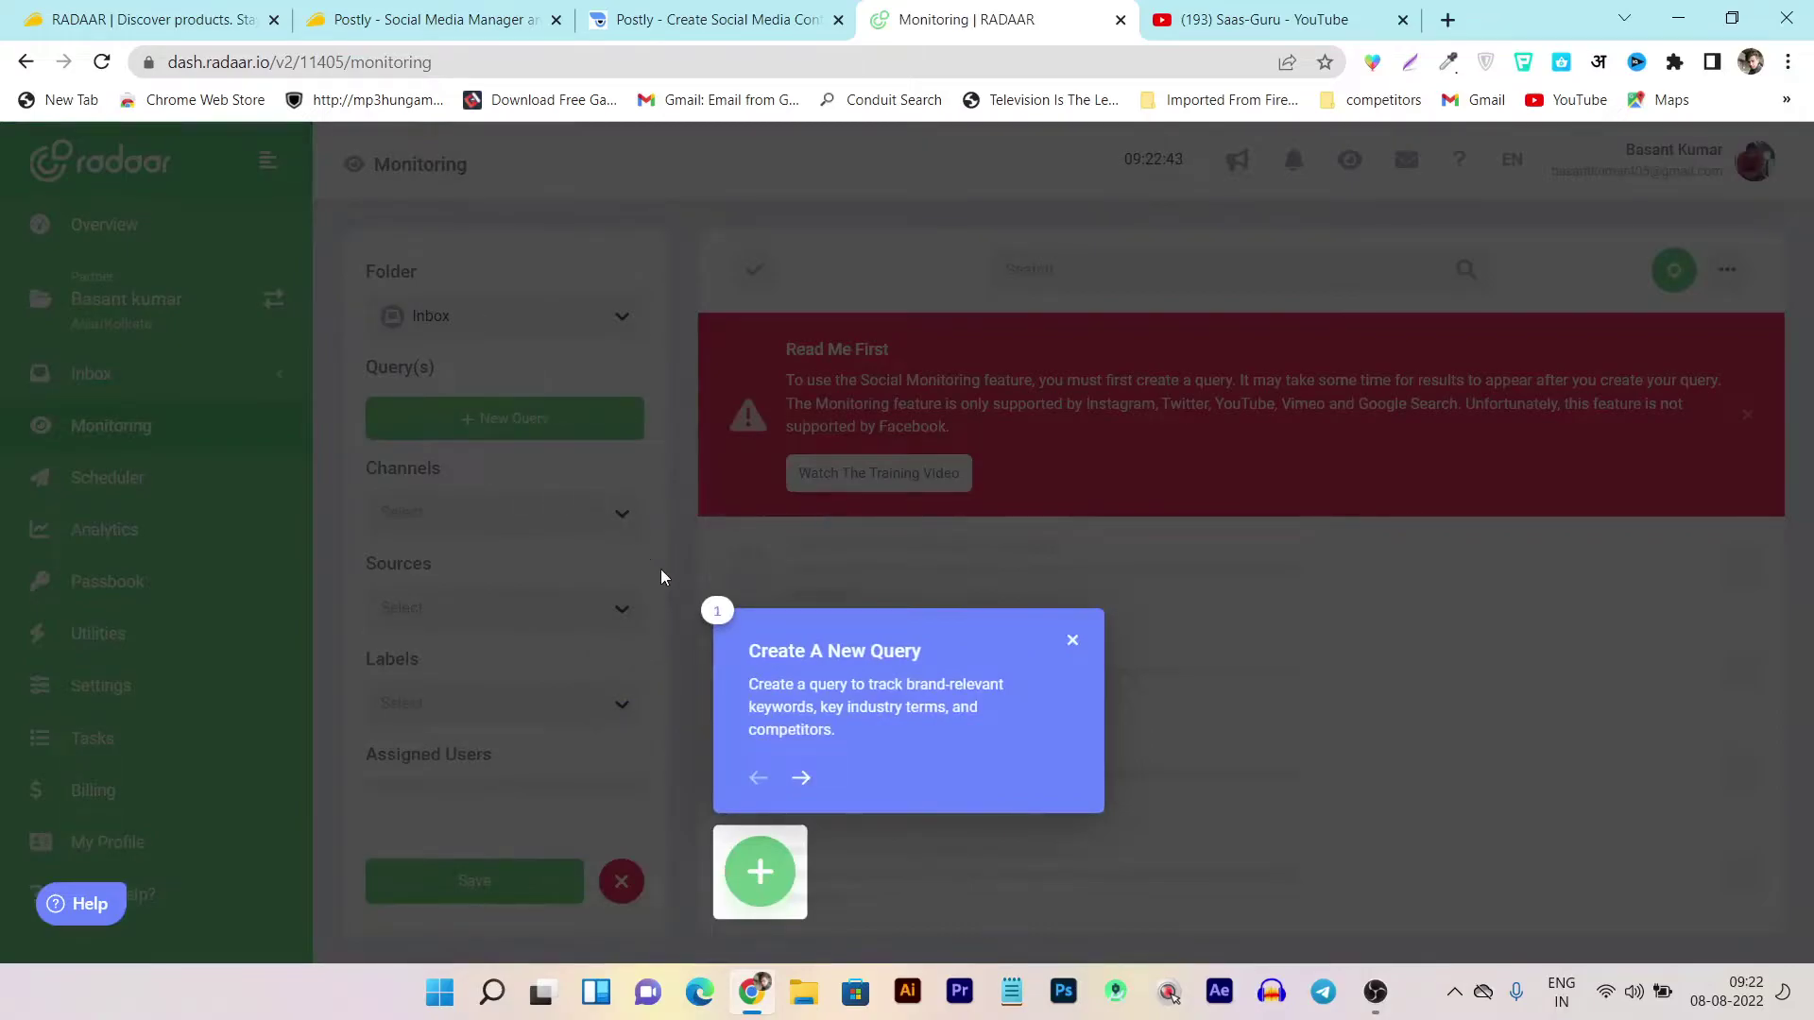
# Close the Create A New Query guide to reveal the empty Monitoring list.
pyautogui.click(1073, 642)
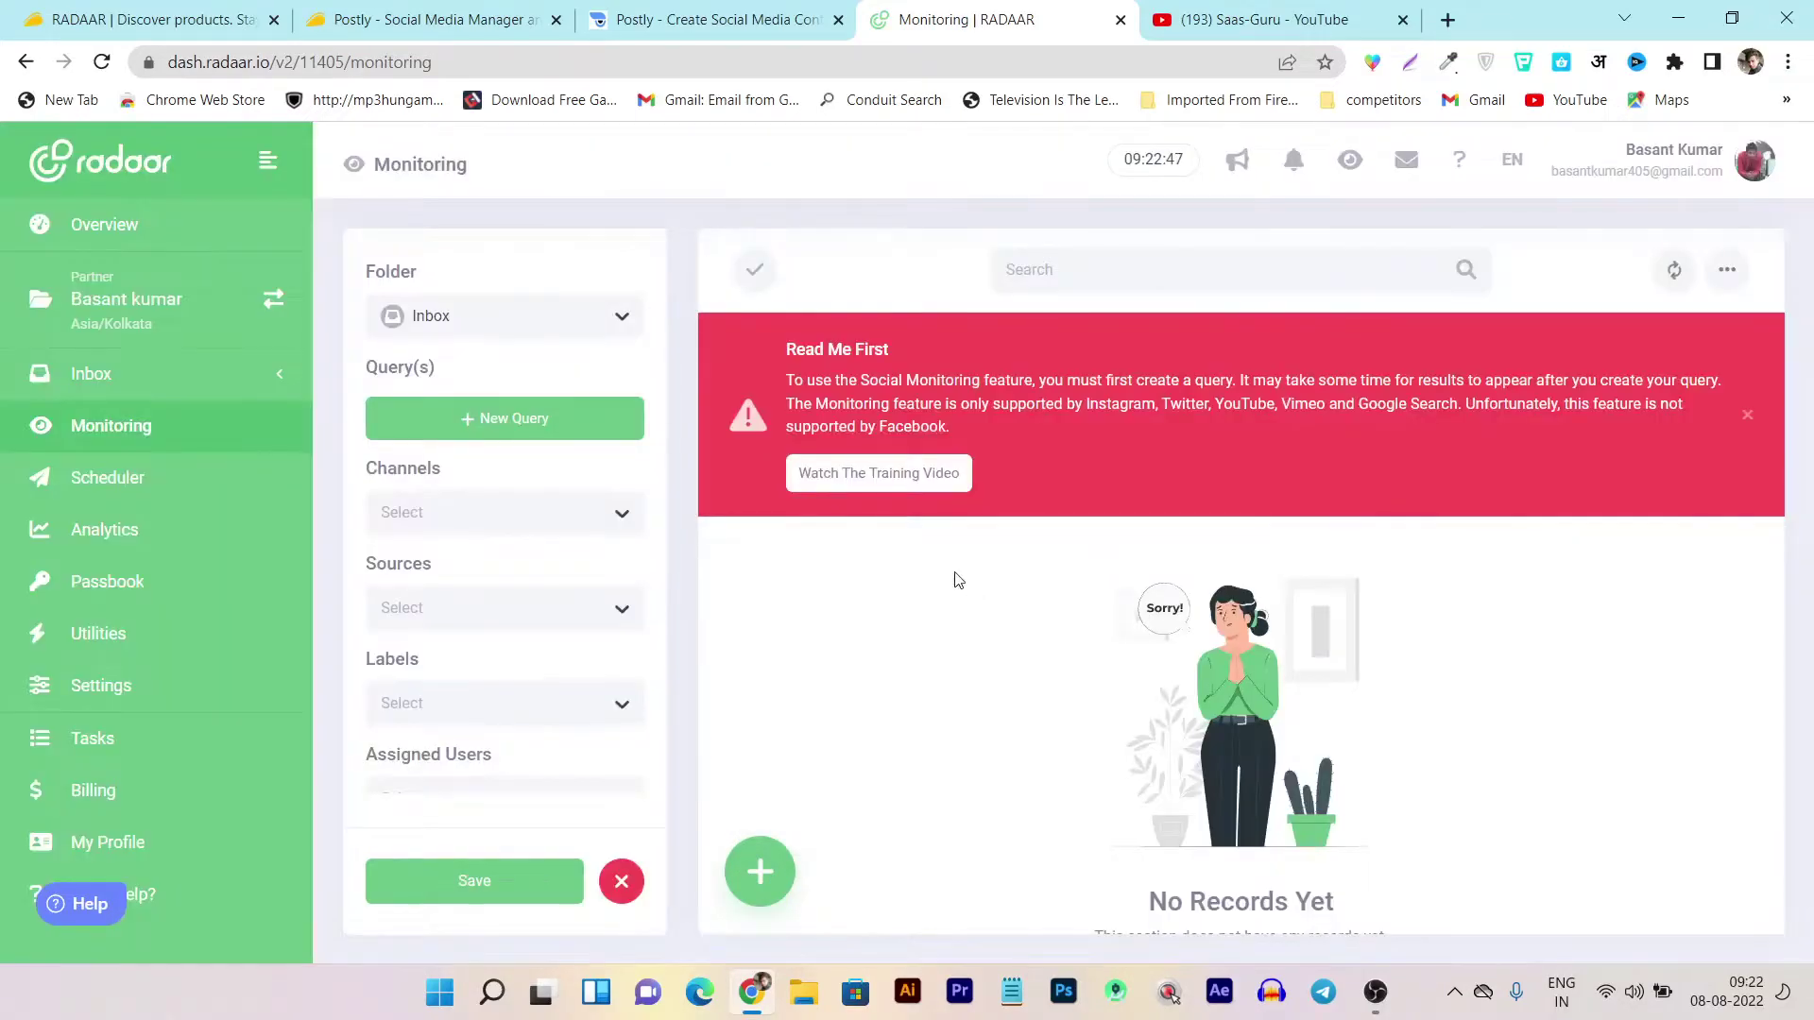